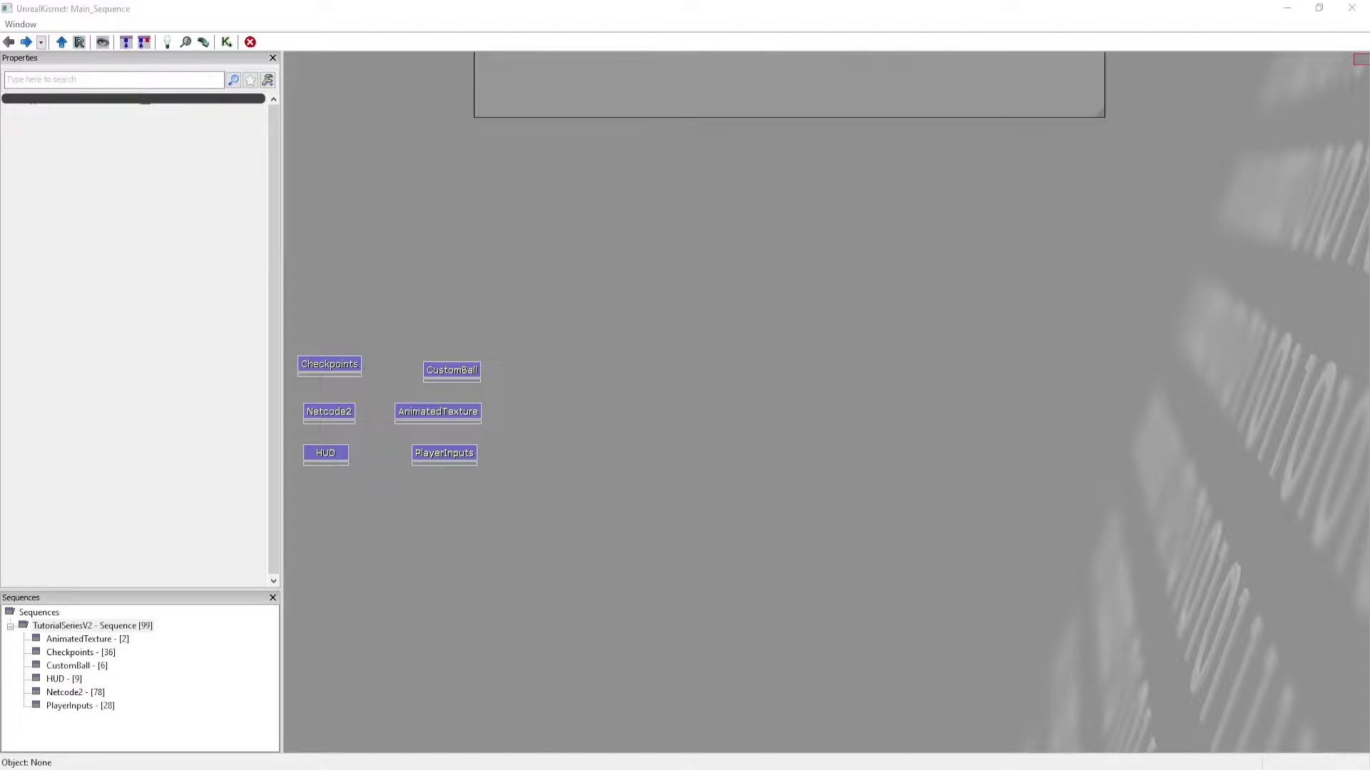
Read the Map Expansion Plugin page's feature list, console command and logging sections, plugin check and custom command list.
drag(0, 312, 428, 0)
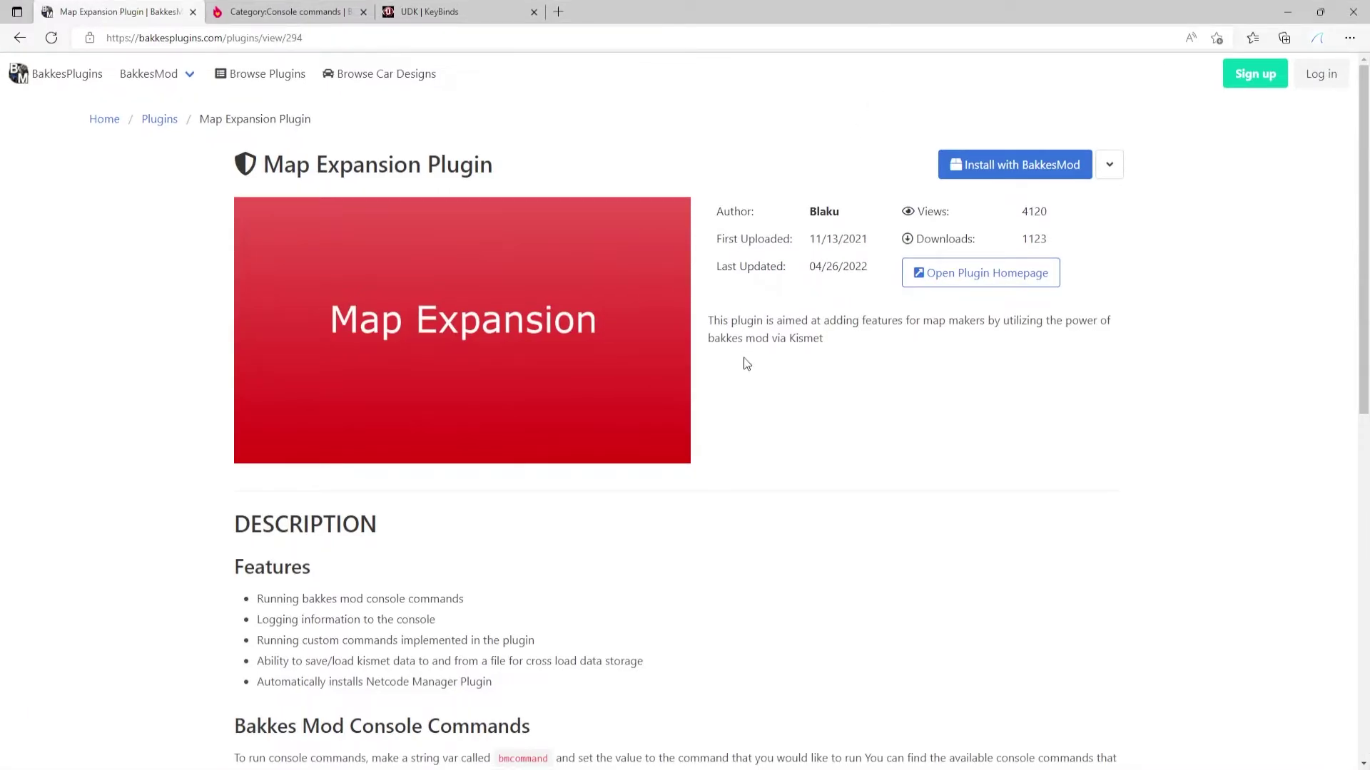
scroll(752, 348, down, 3)
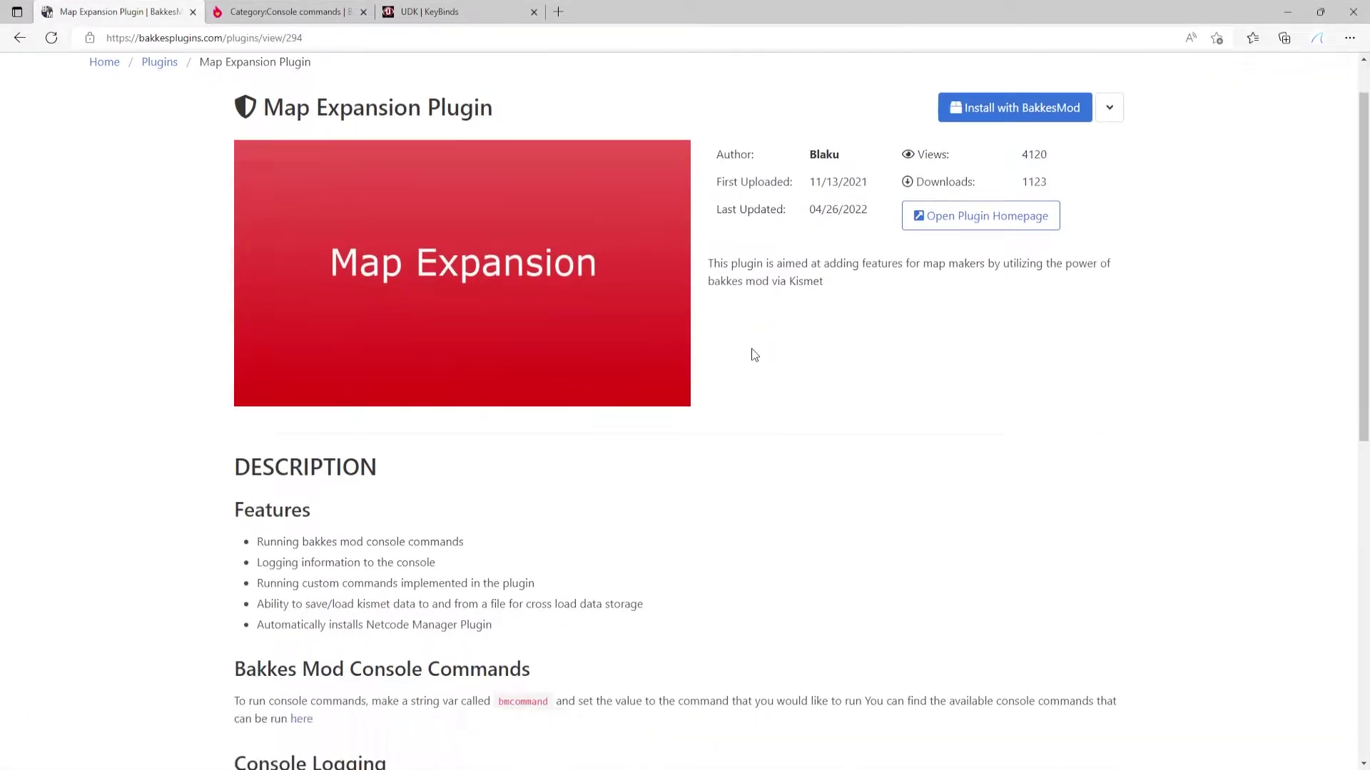
drag(255, 383, 653, 446)
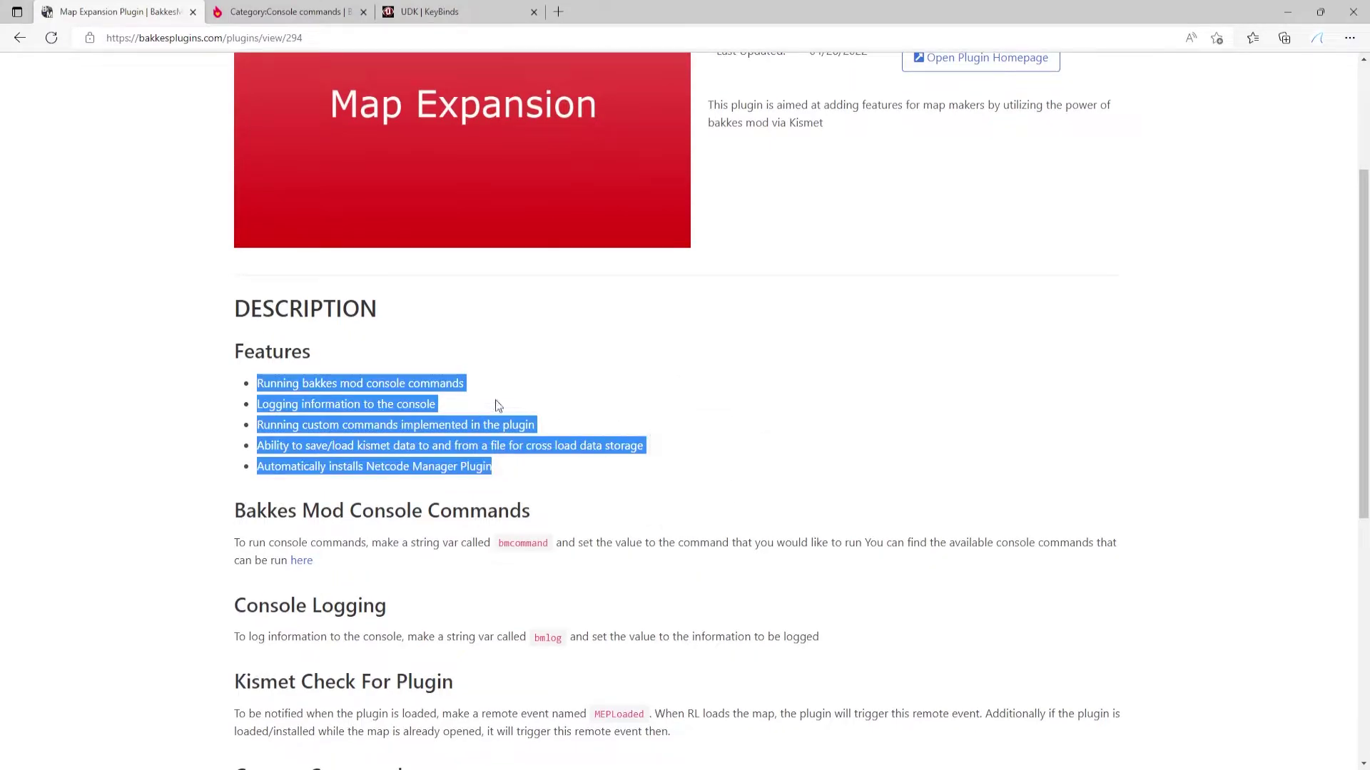
click(523, 391)
scroll(452, 464, down, 2)
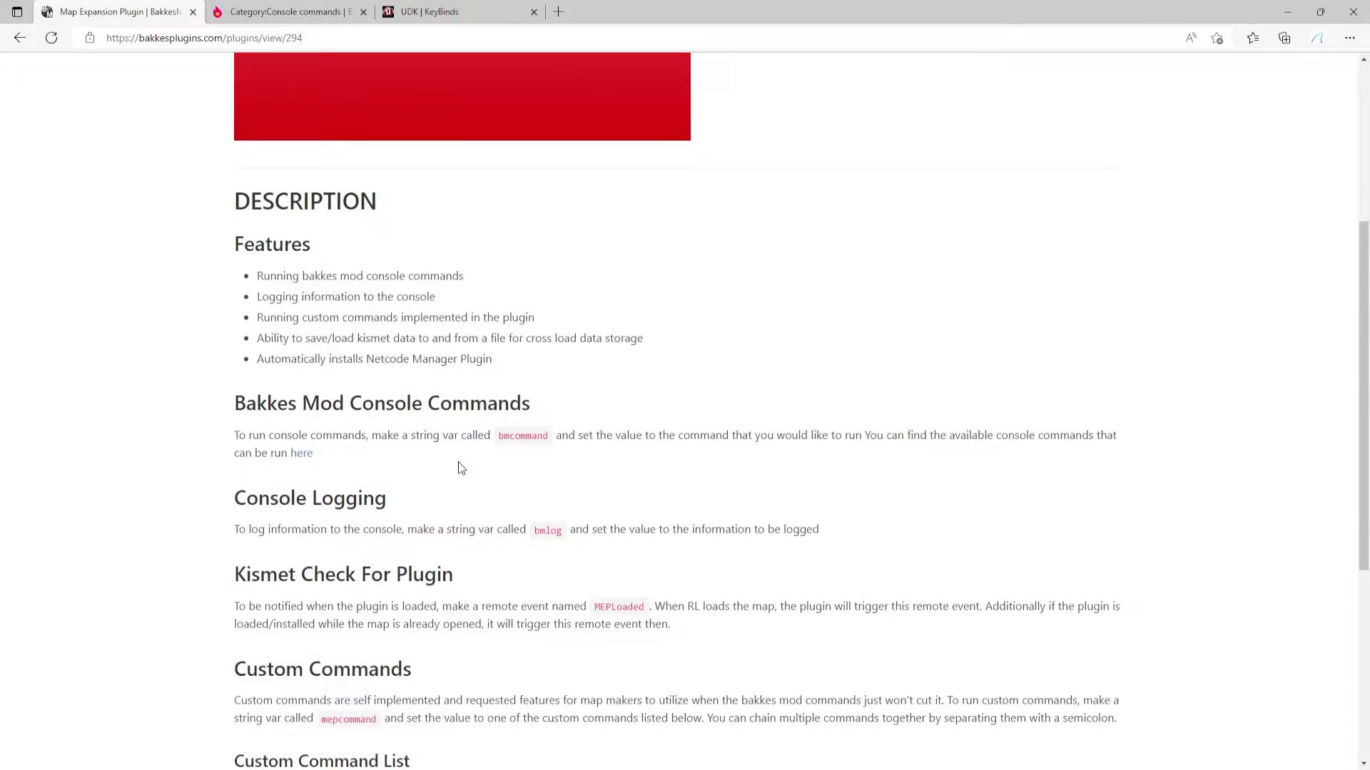
scroll(460, 467, down, 4)
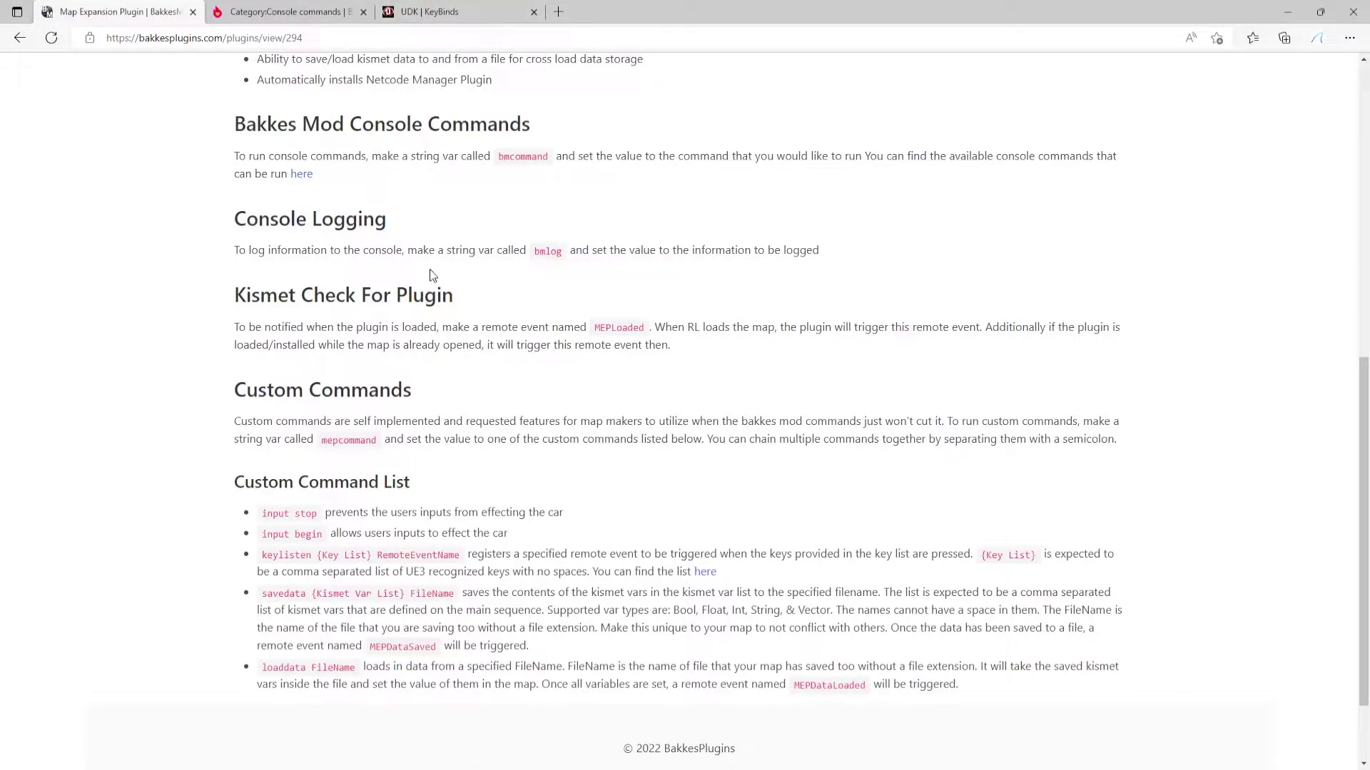
scroll(423, 280, up, 3)
scroll(423, 280, down, 4)
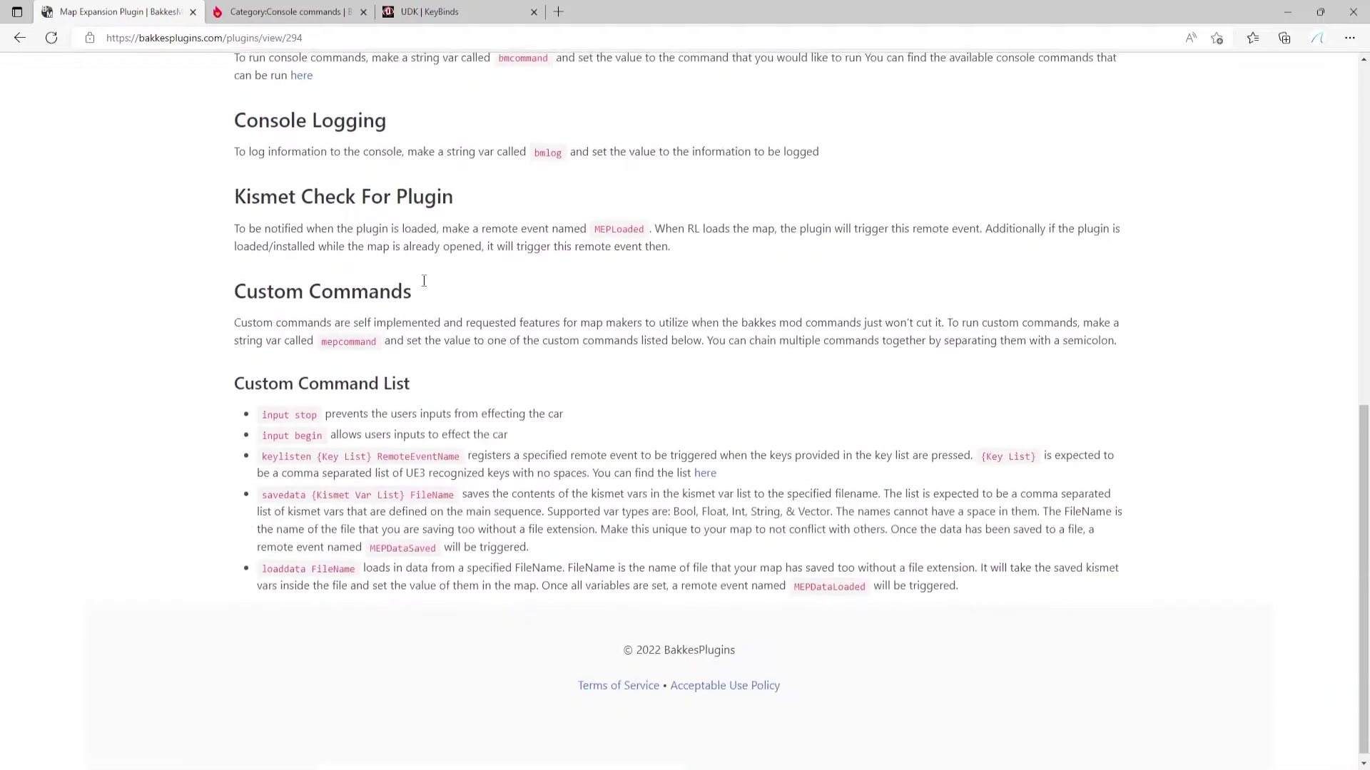
scroll(418, 284, up, 1)
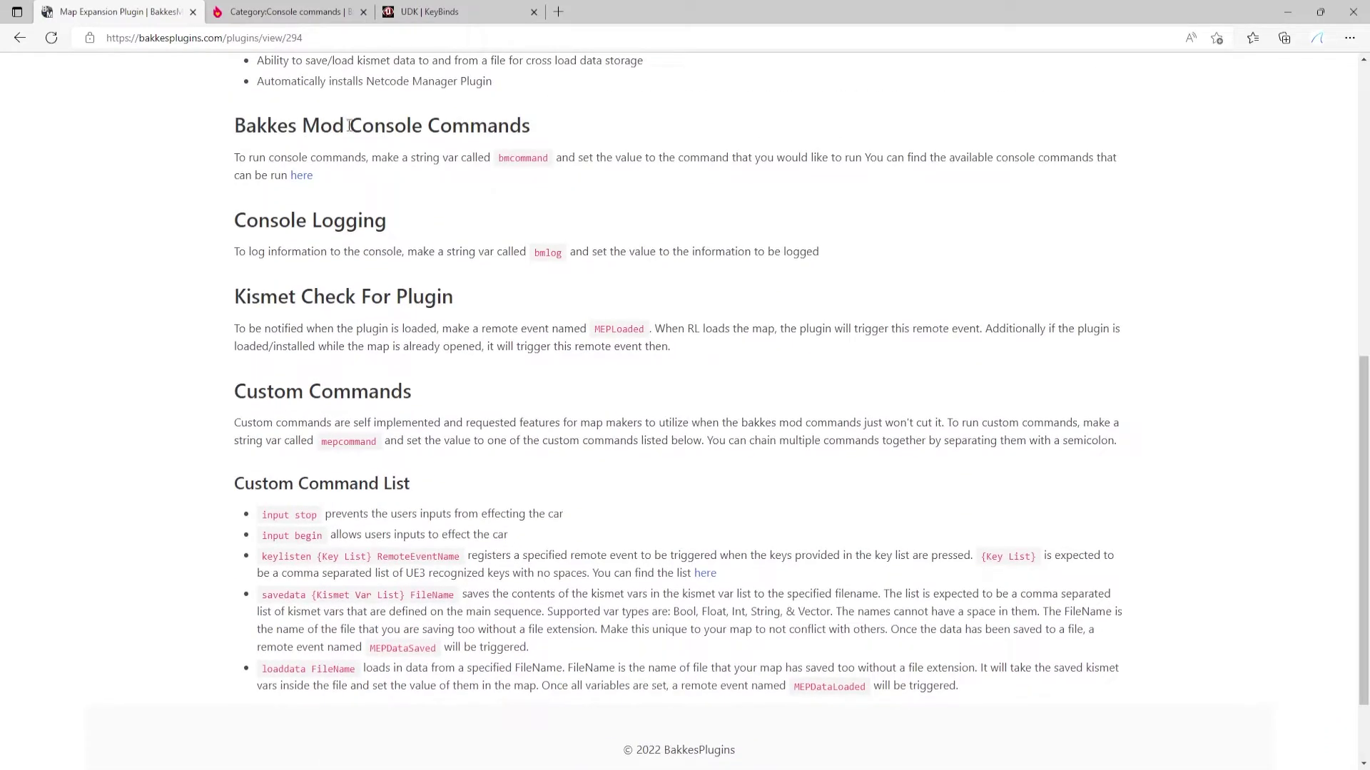
drag(685, 9, 0, 77)
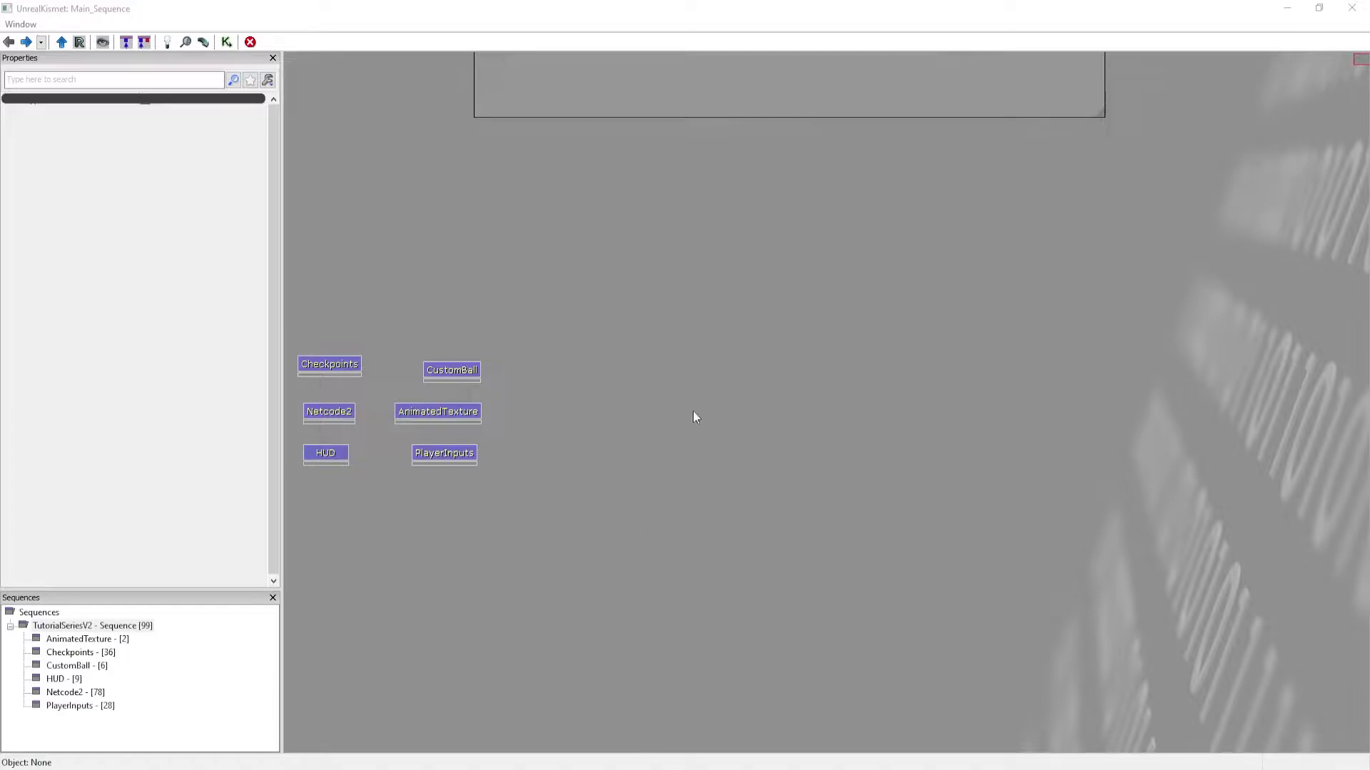
mouse_move(693, 412)
mouse_down()
mouse_move(697, 428)
mouse_move(671, 422)
mouse_up()
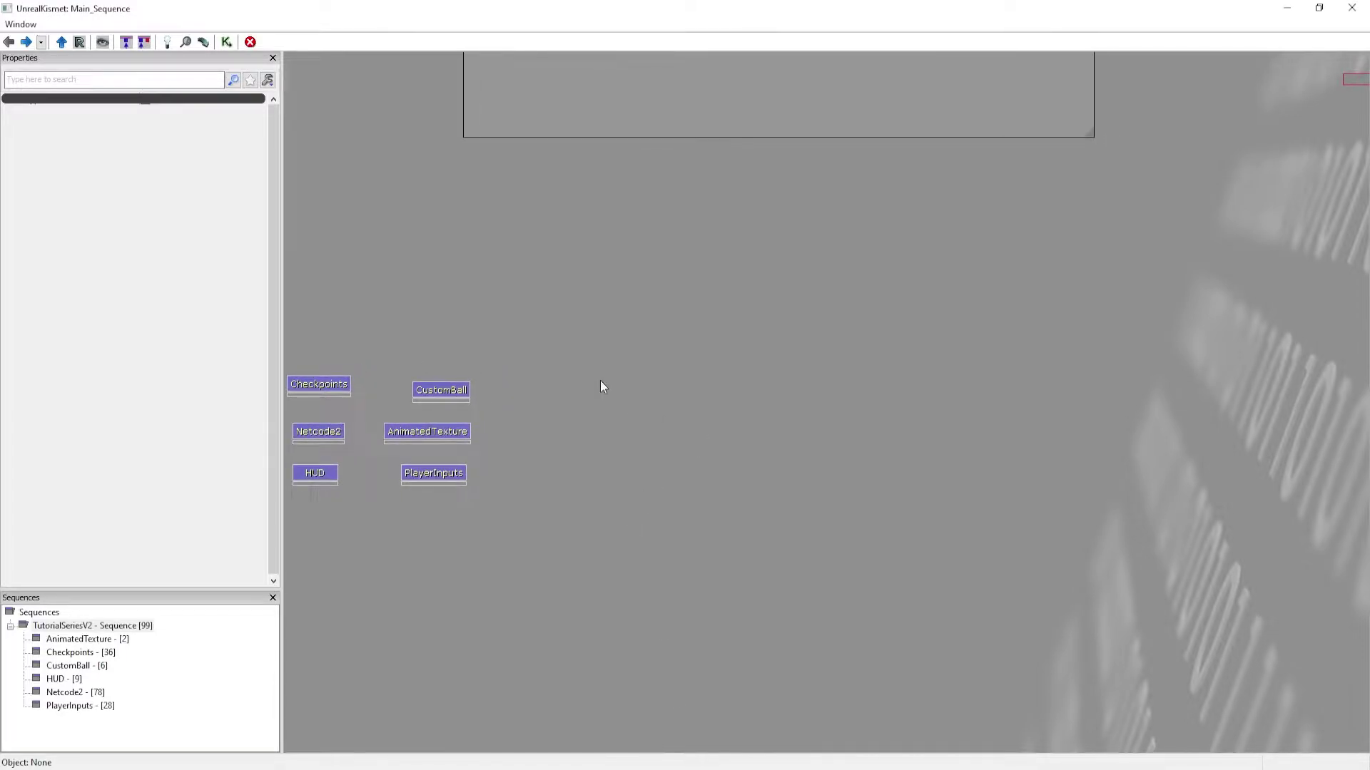
drag(592, 364, 604, 398)
drag(596, 338, 590, 350)
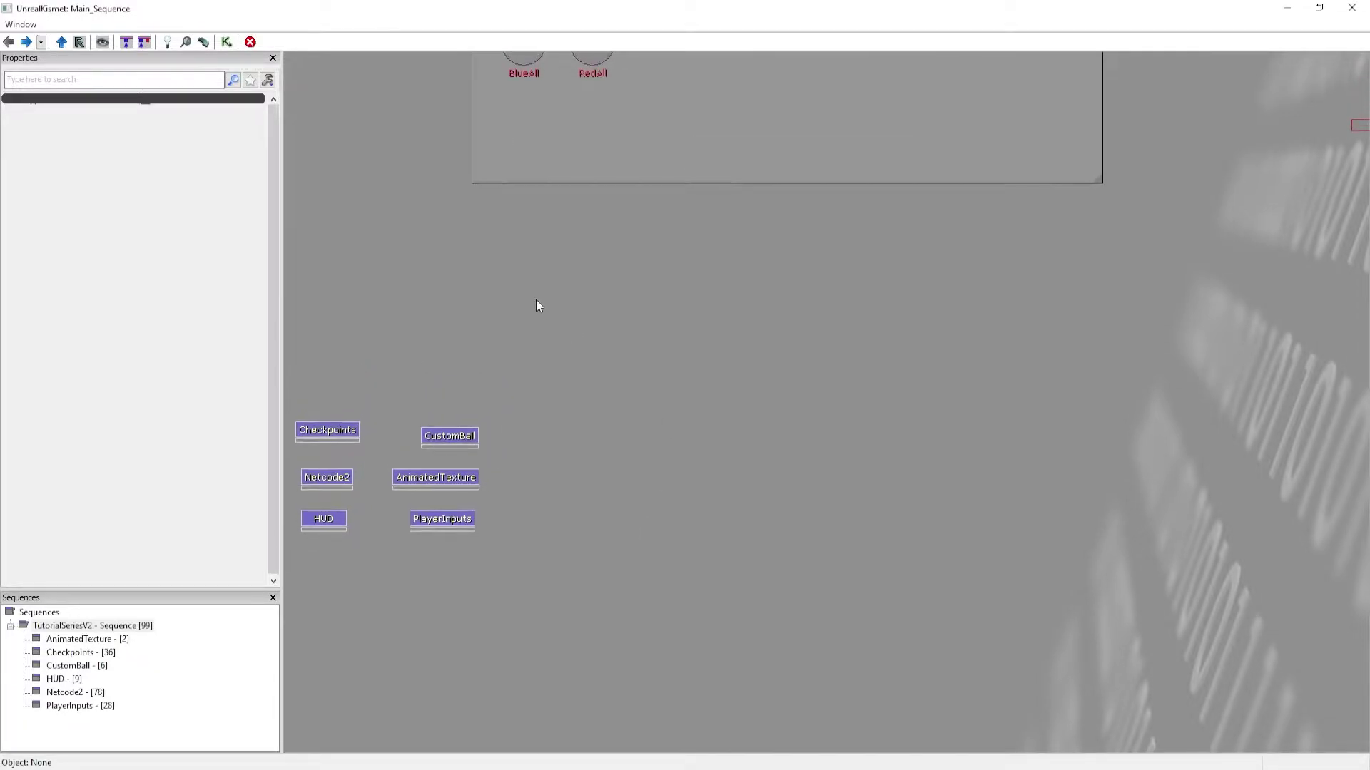
drag(547, 257, 555, 507)
right_click(506, 393)
mouse_move(525, 401)
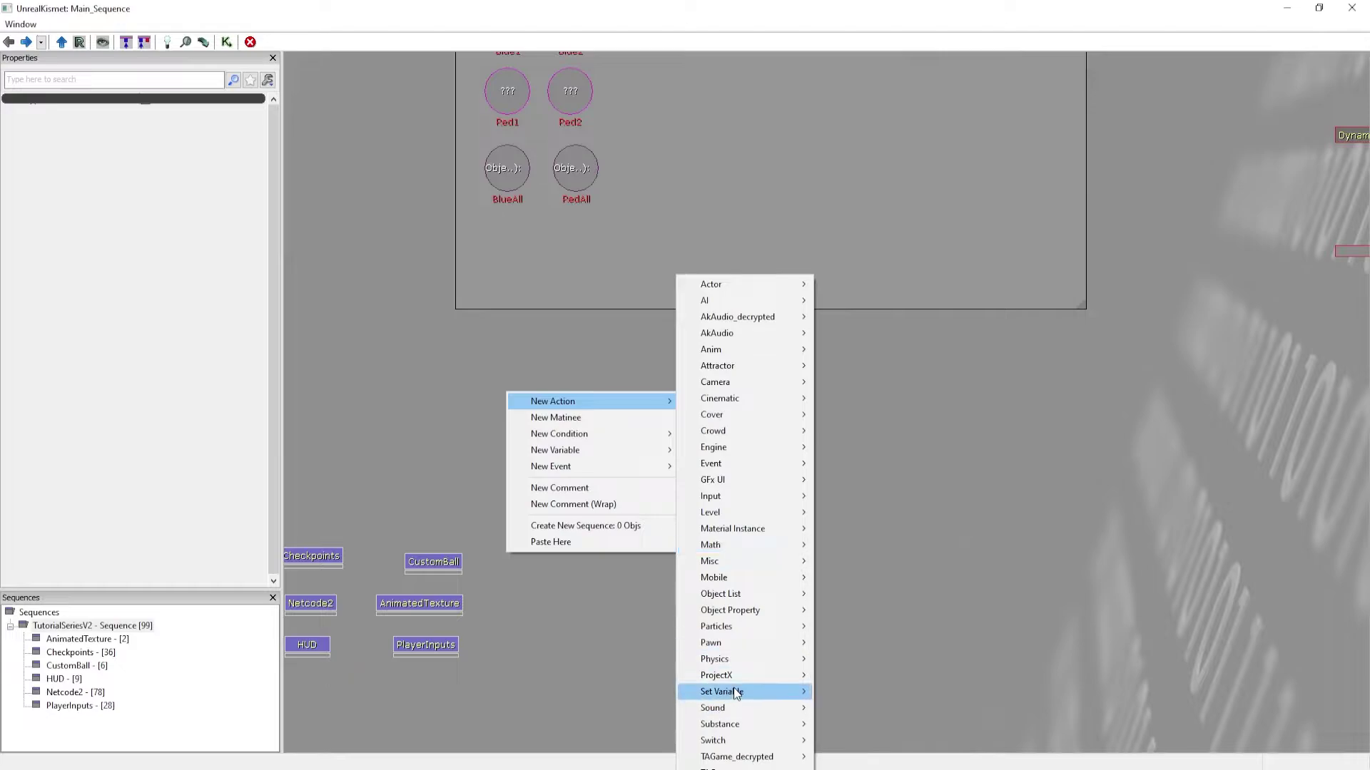
mouse_move(735, 691)
click(843, 756)
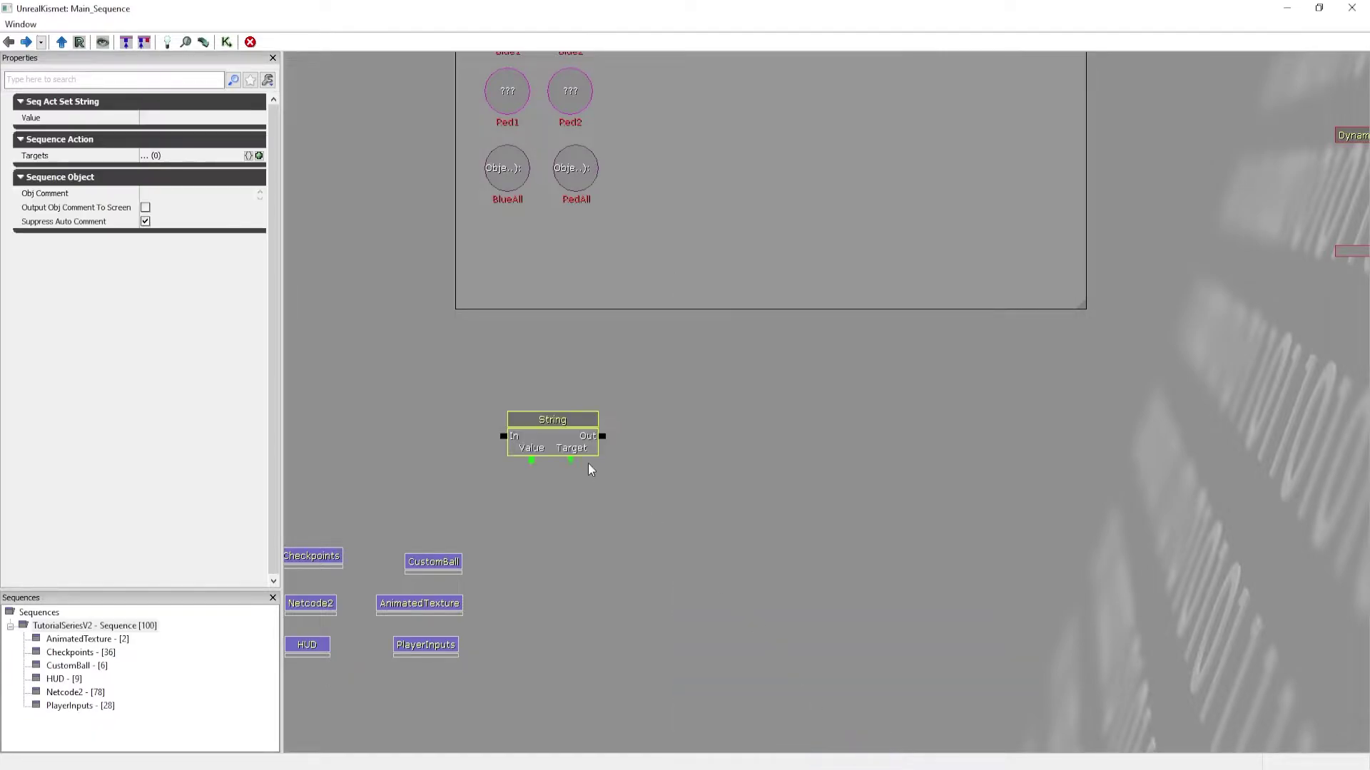
key(Delete)
Create a String variable in the empty area below the large comment box and name it bmcommand.
right_click(554, 365)
mouse_move(643, 421)
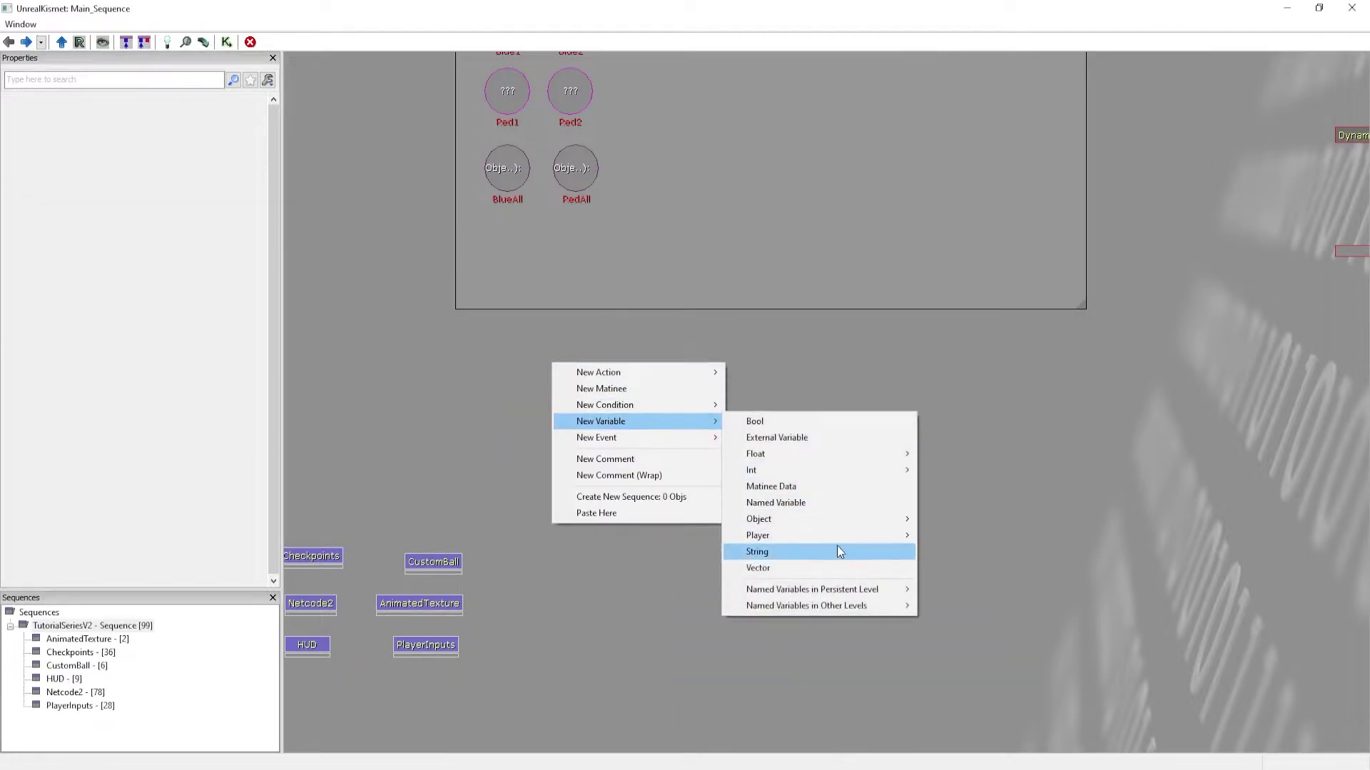
click(837, 546)
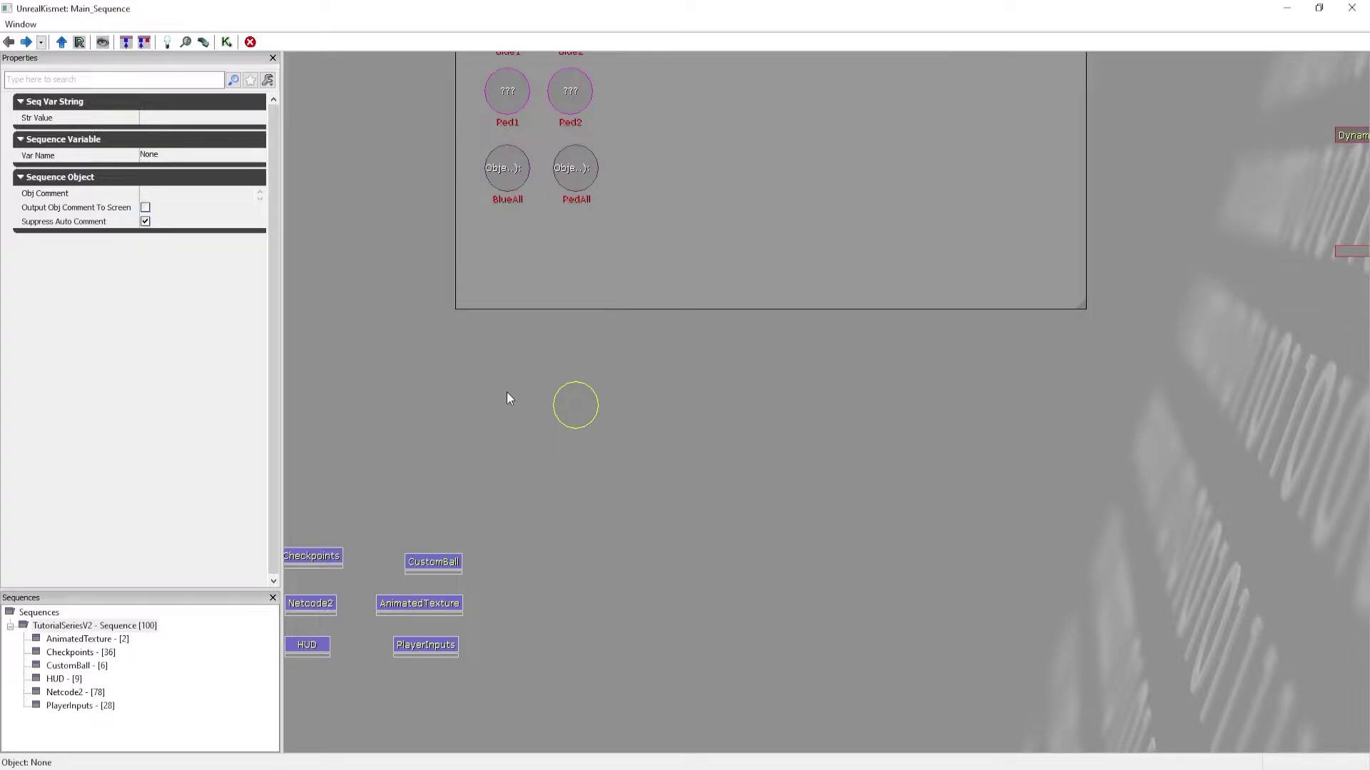
drag(511, 419, 513, 378)
click(200, 157)
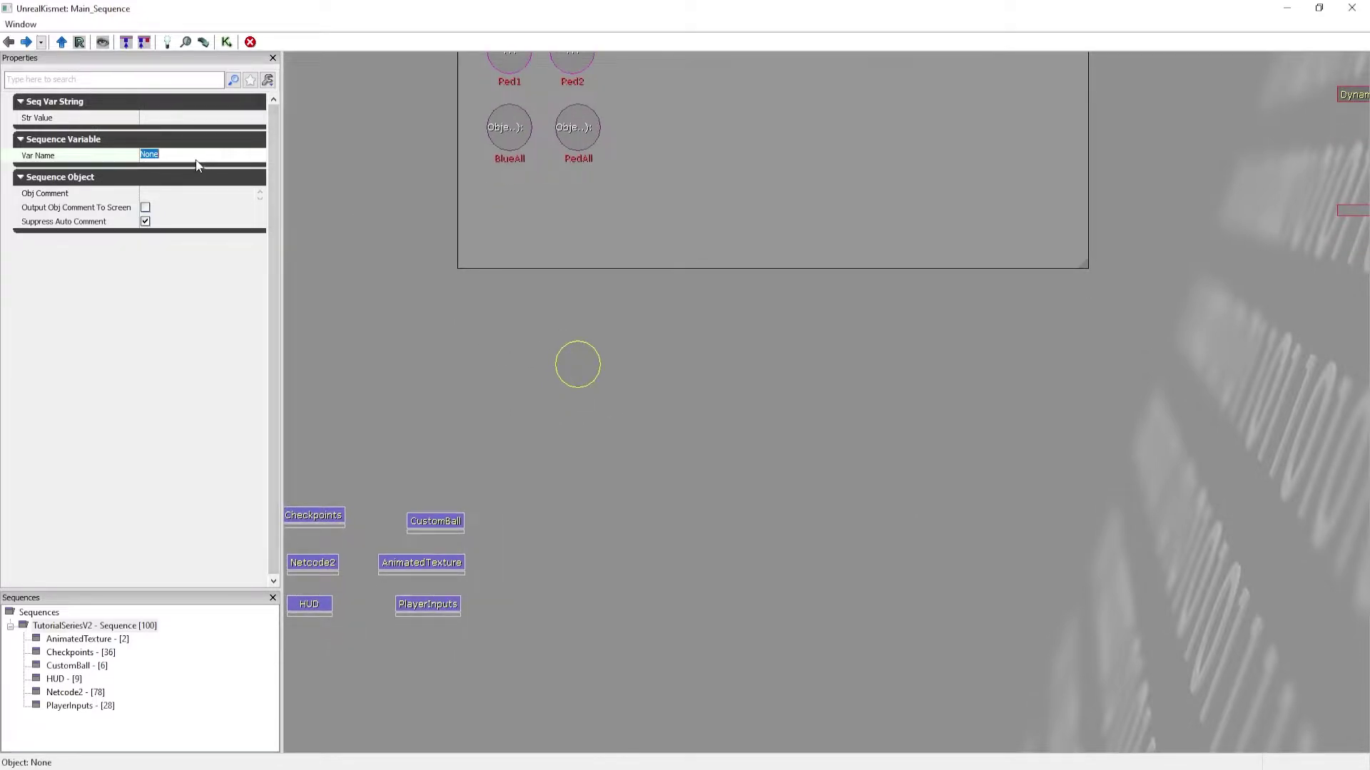
text(bmcommand)
key(Return)
key(Return)
Duplicate the bmcommand variable, place the copy beside the original, and rename it mepcommand.
key(ctrl+v)
ctrl+drag(824, 429, 626, 362)
click(146, 155)
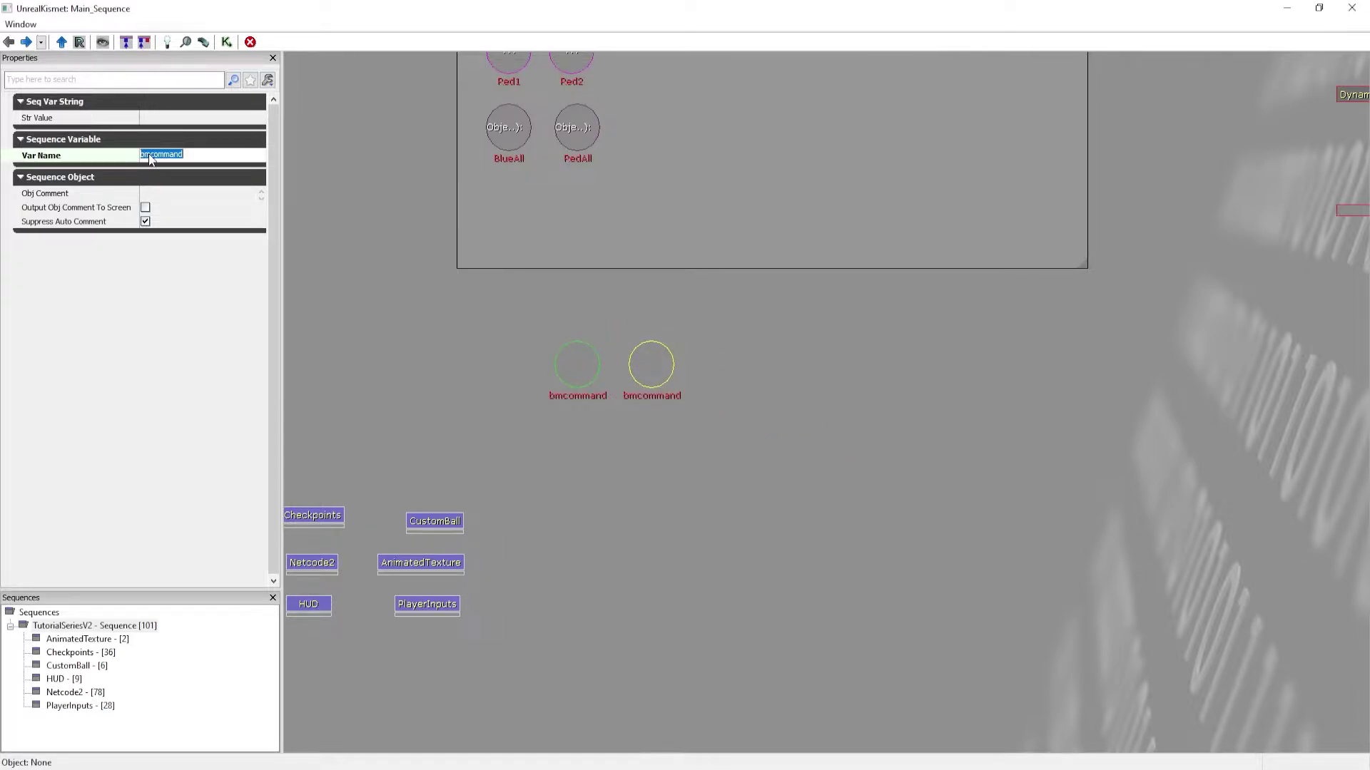
drag(152, 156, 110, 158)
text(mep)
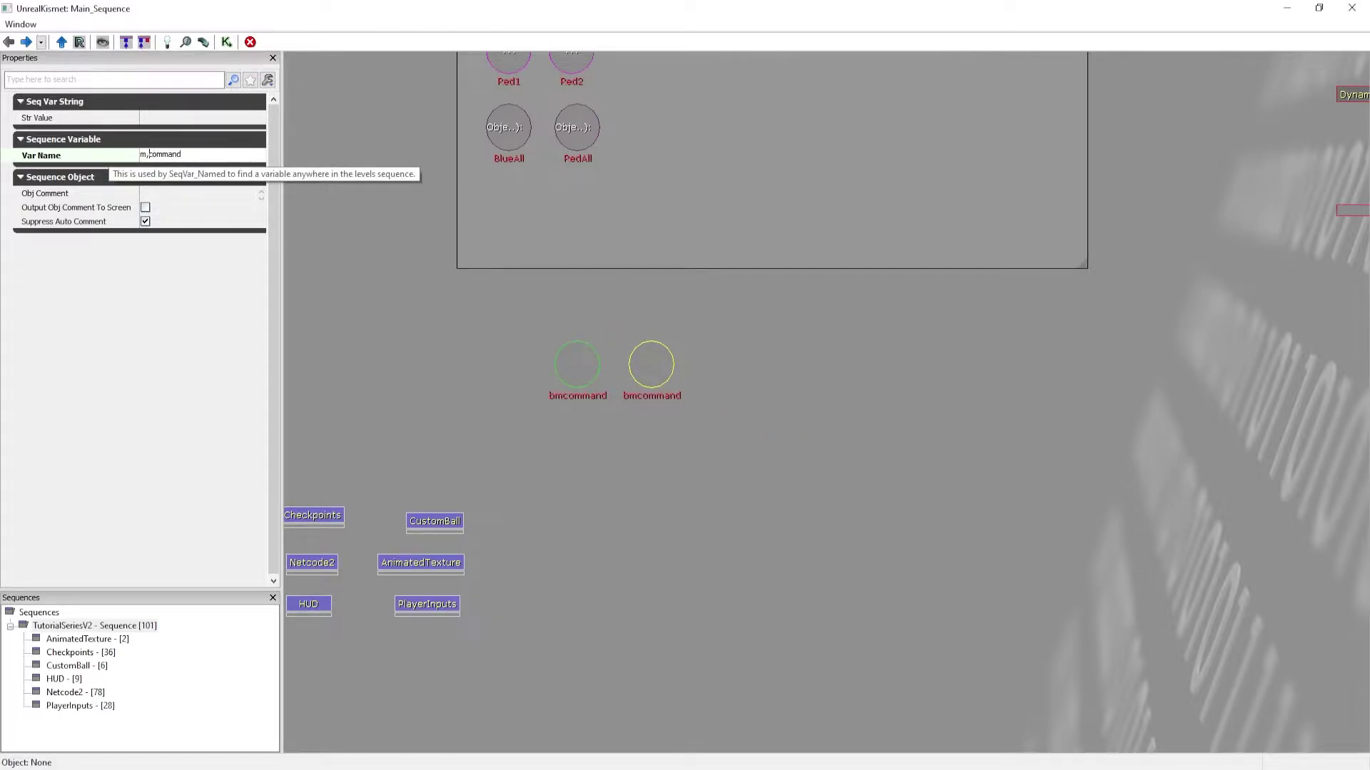
key(Return)
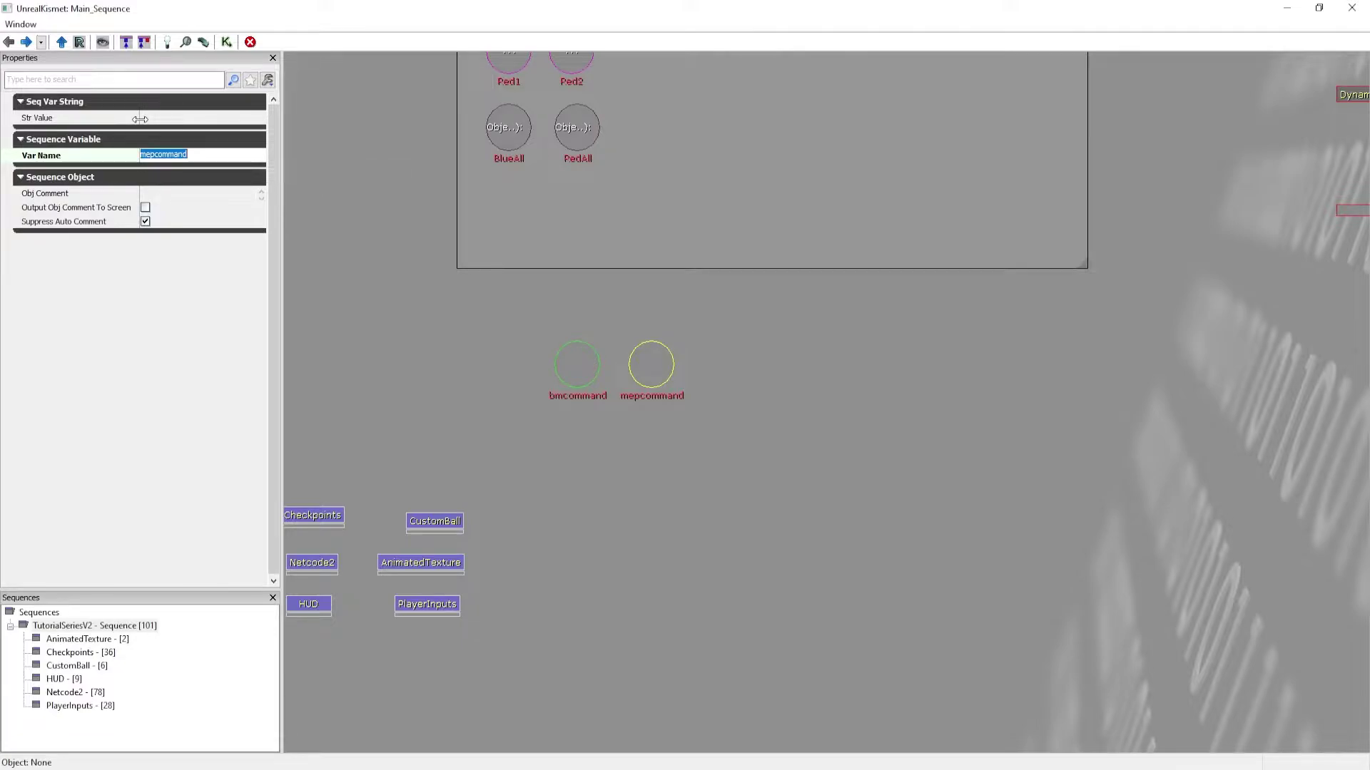
click(498, 277)
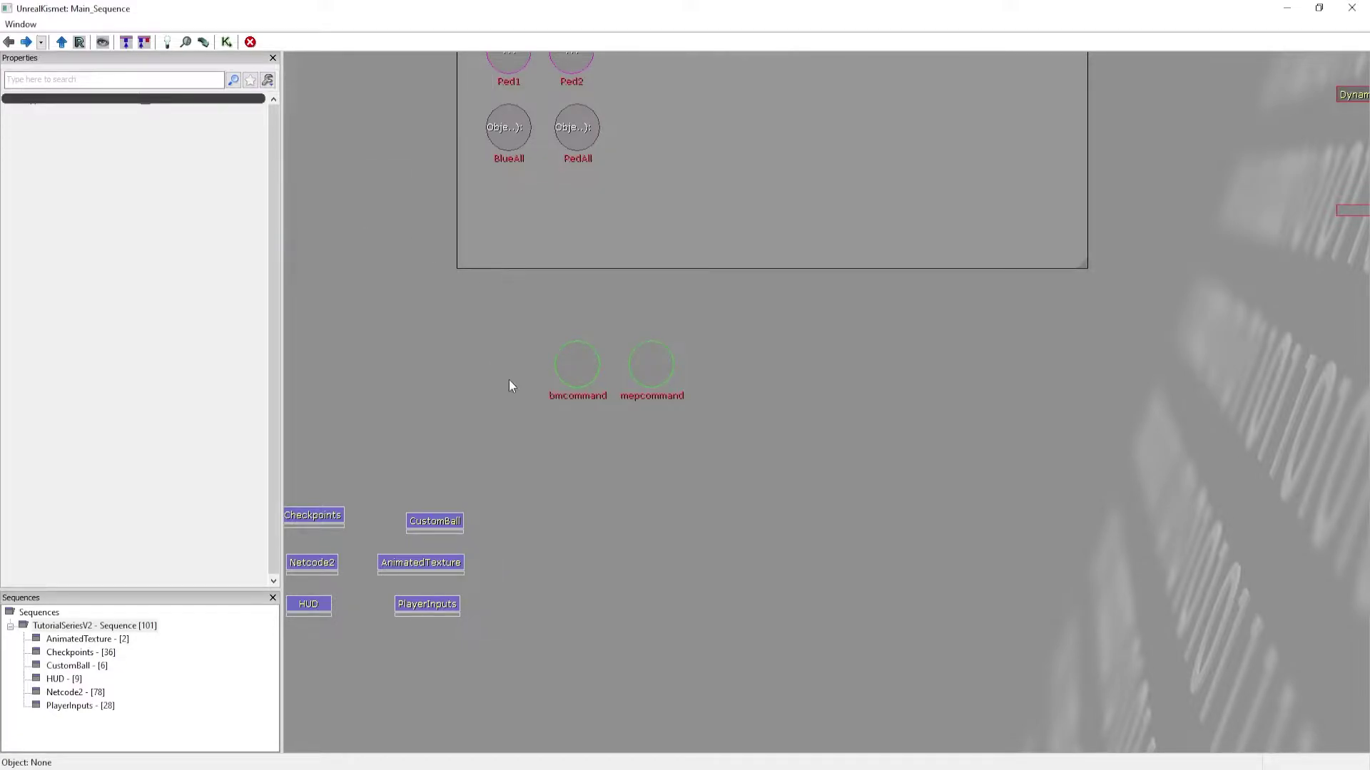
click(658, 373)
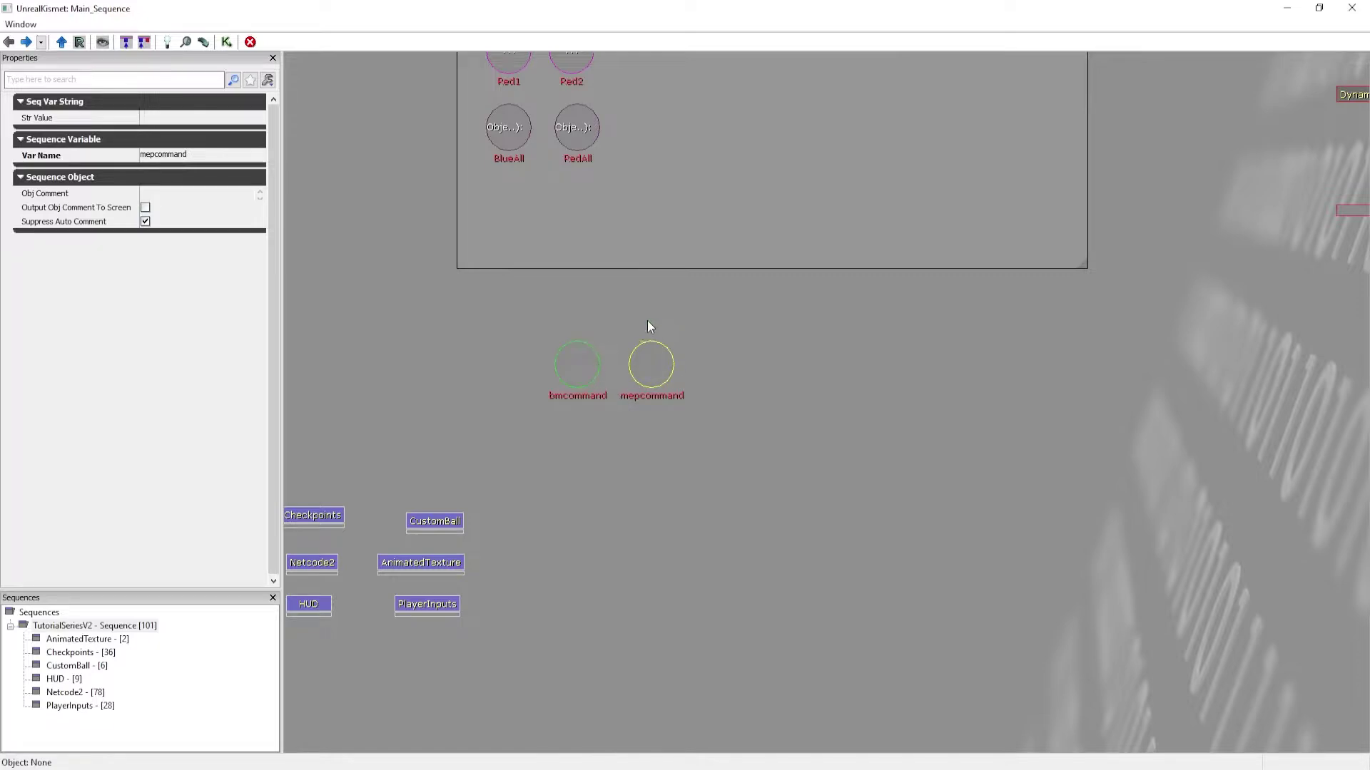
click(559, 360)
click(512, 444)
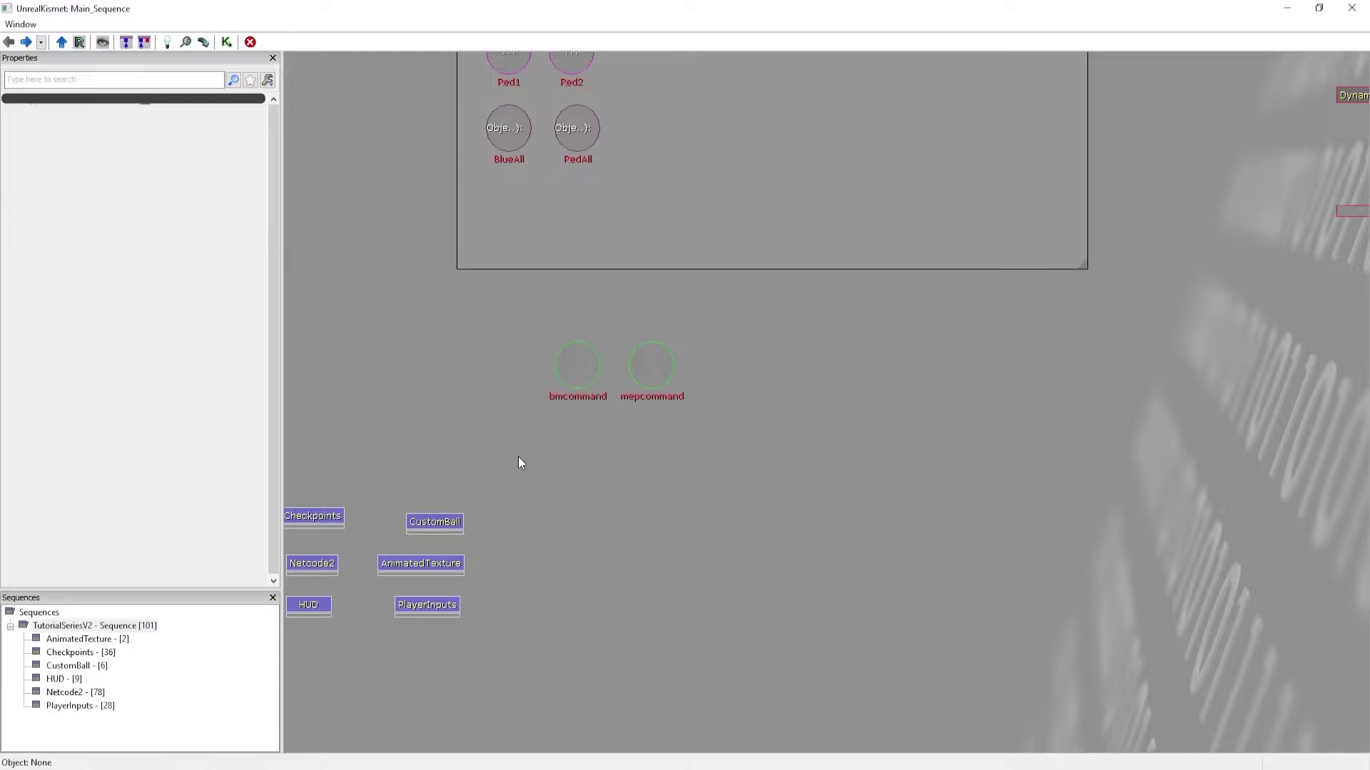
Create an empty sub-sequence named MapExpansionPlugin and place it below the bmcommand and mepcommand variables.
drag(596, 498, 590, 450)
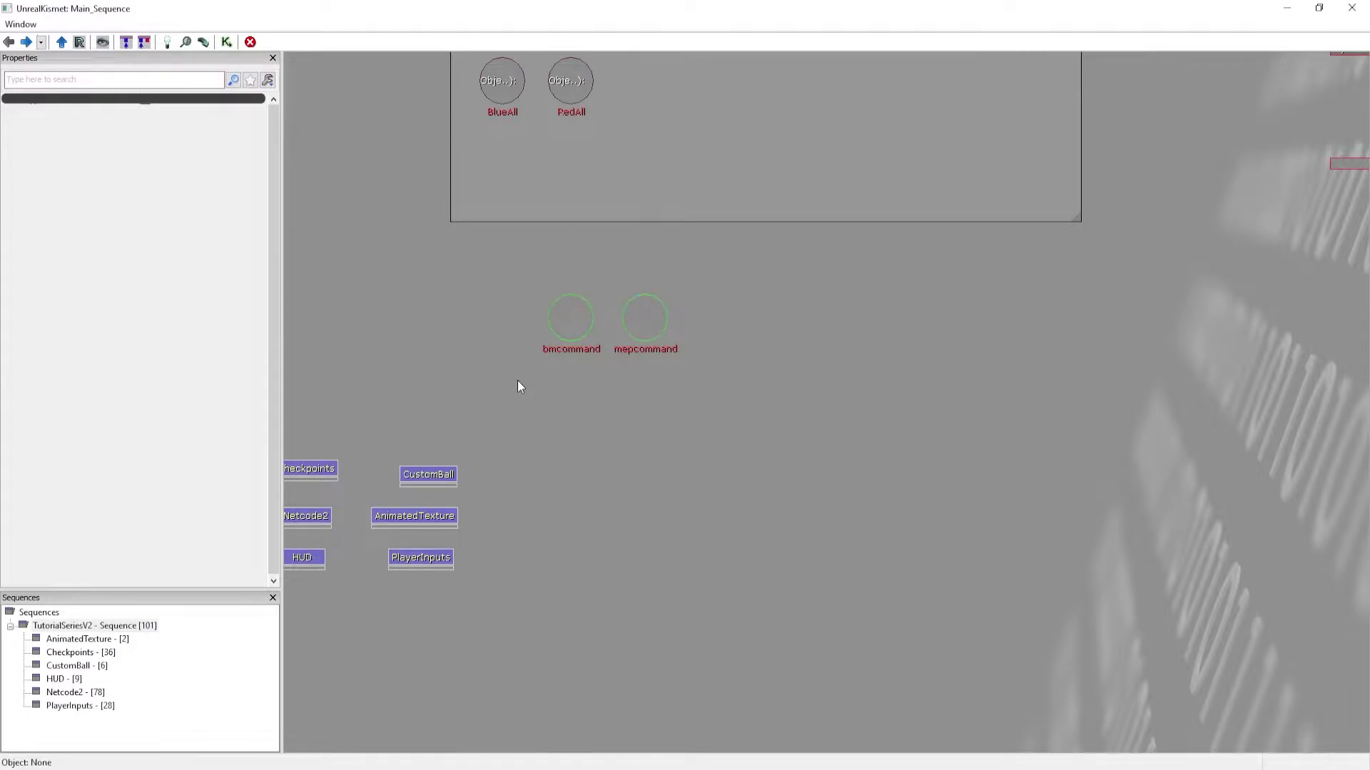
drag(517, 380, 522, 334)
right_click(559, 349)
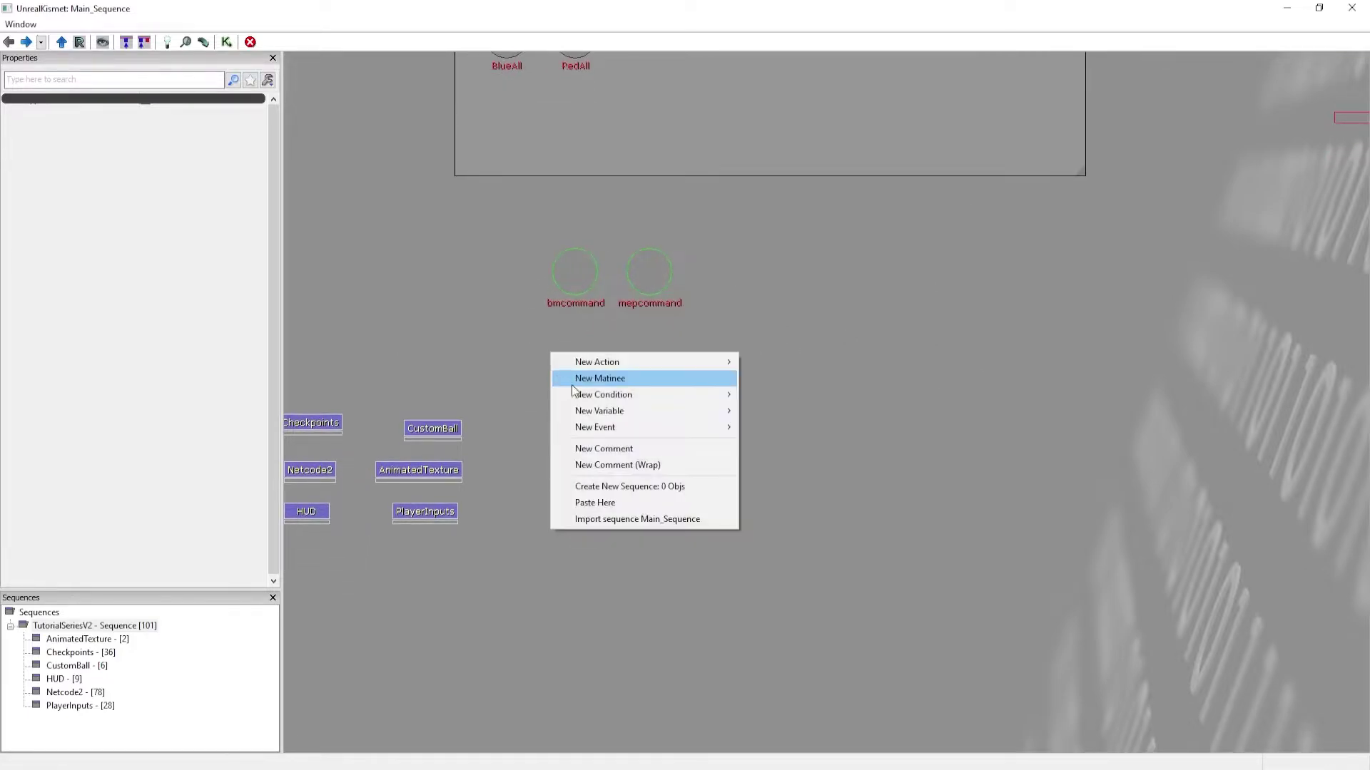
click(632, 483)
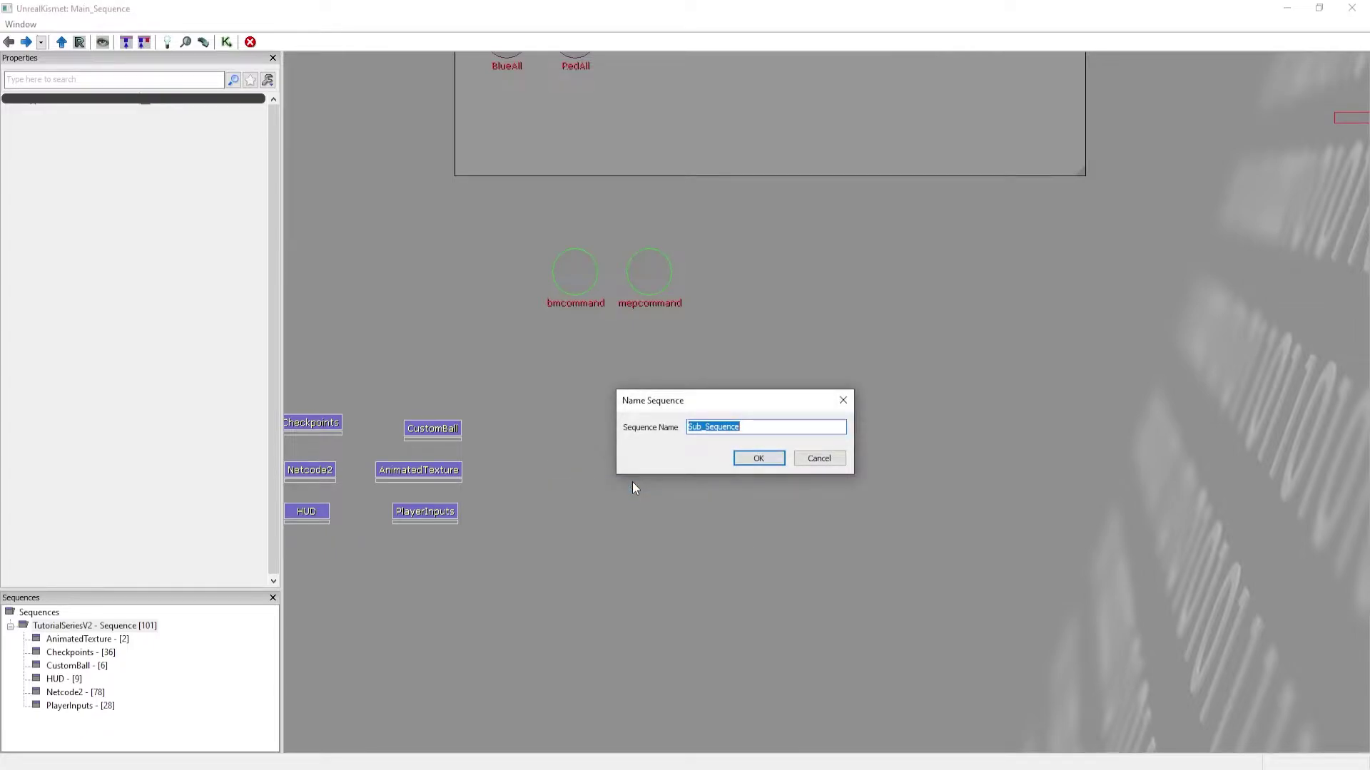
text(MapEx)
text(pansionPlugin)
key(Return)
drag(571, 385, 562, 428)
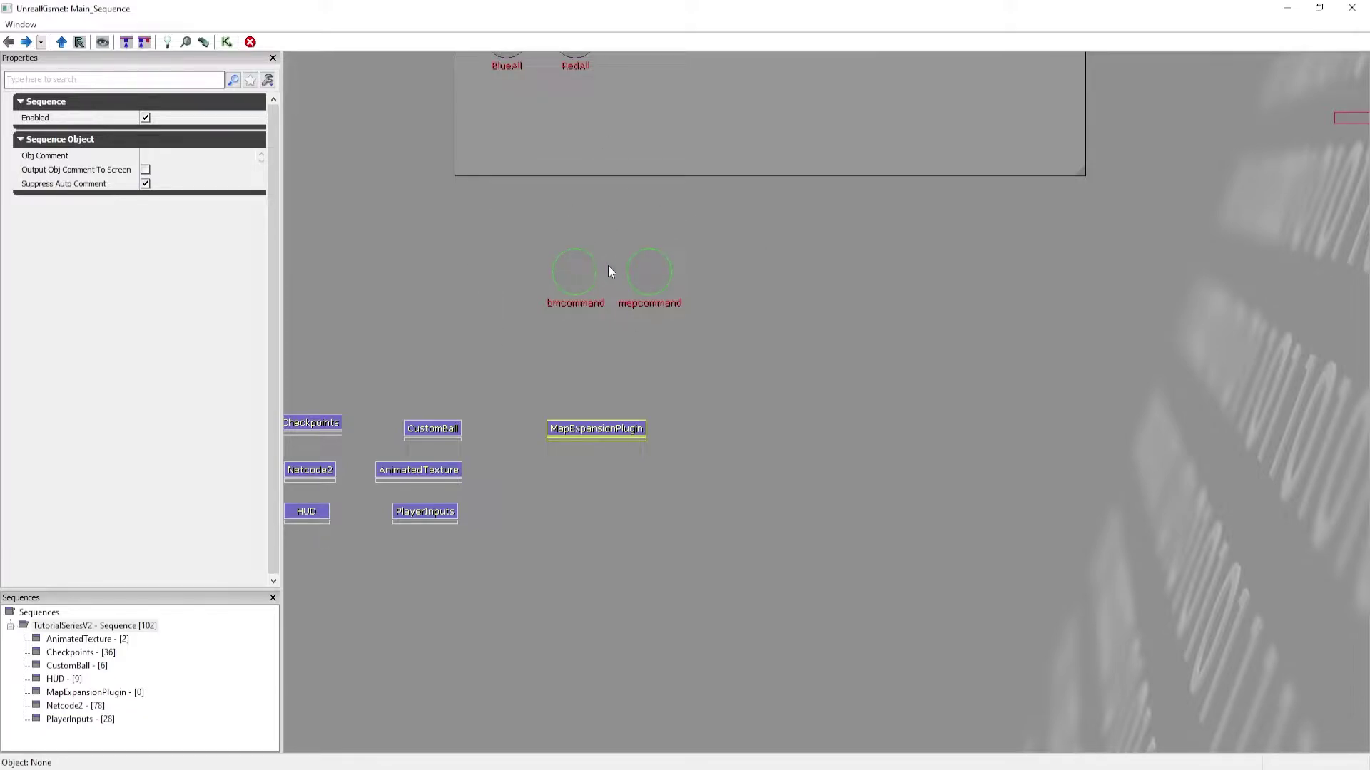
Wrap the bmcommand and mepcommand variables in a comment box titled "Map Expansion Plugin Variables".
ctrl+alt+drag(547, 233, 783, 361)
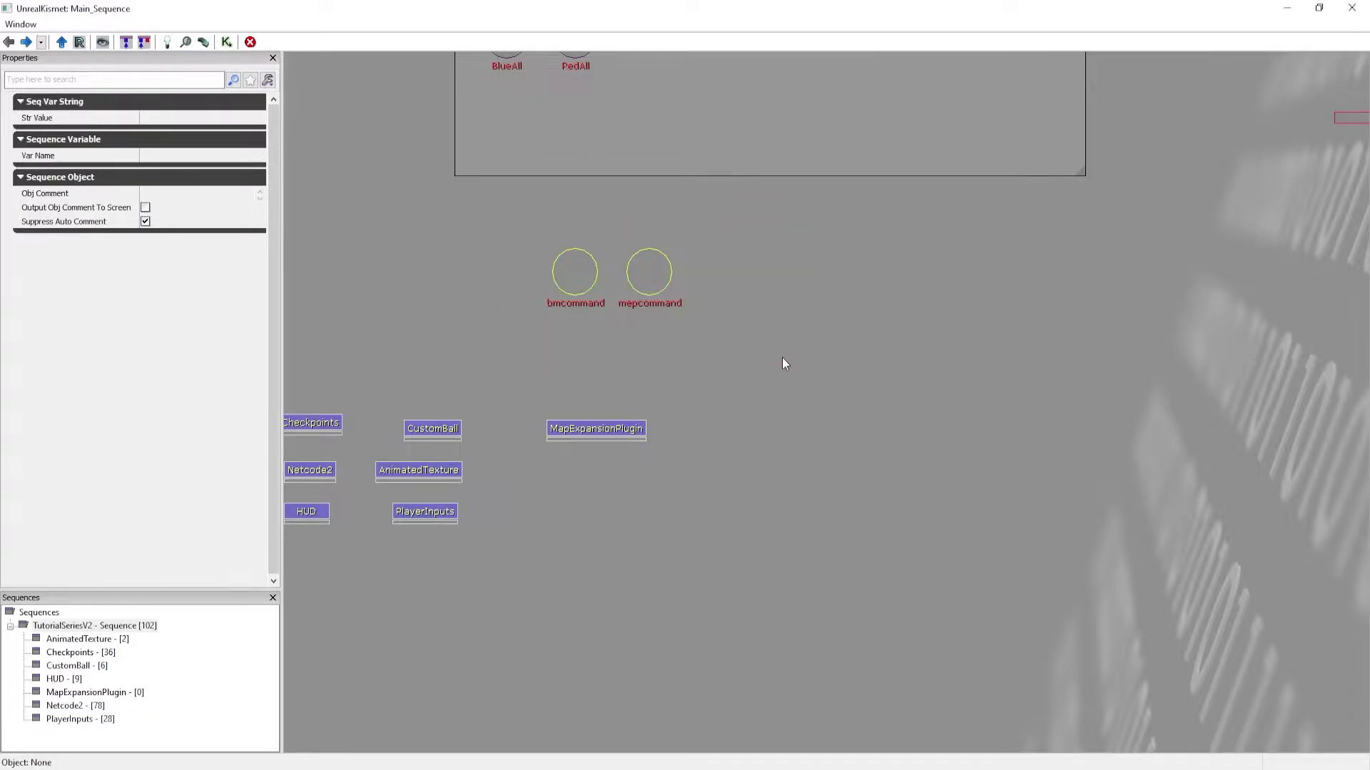
text(cMap Expa)
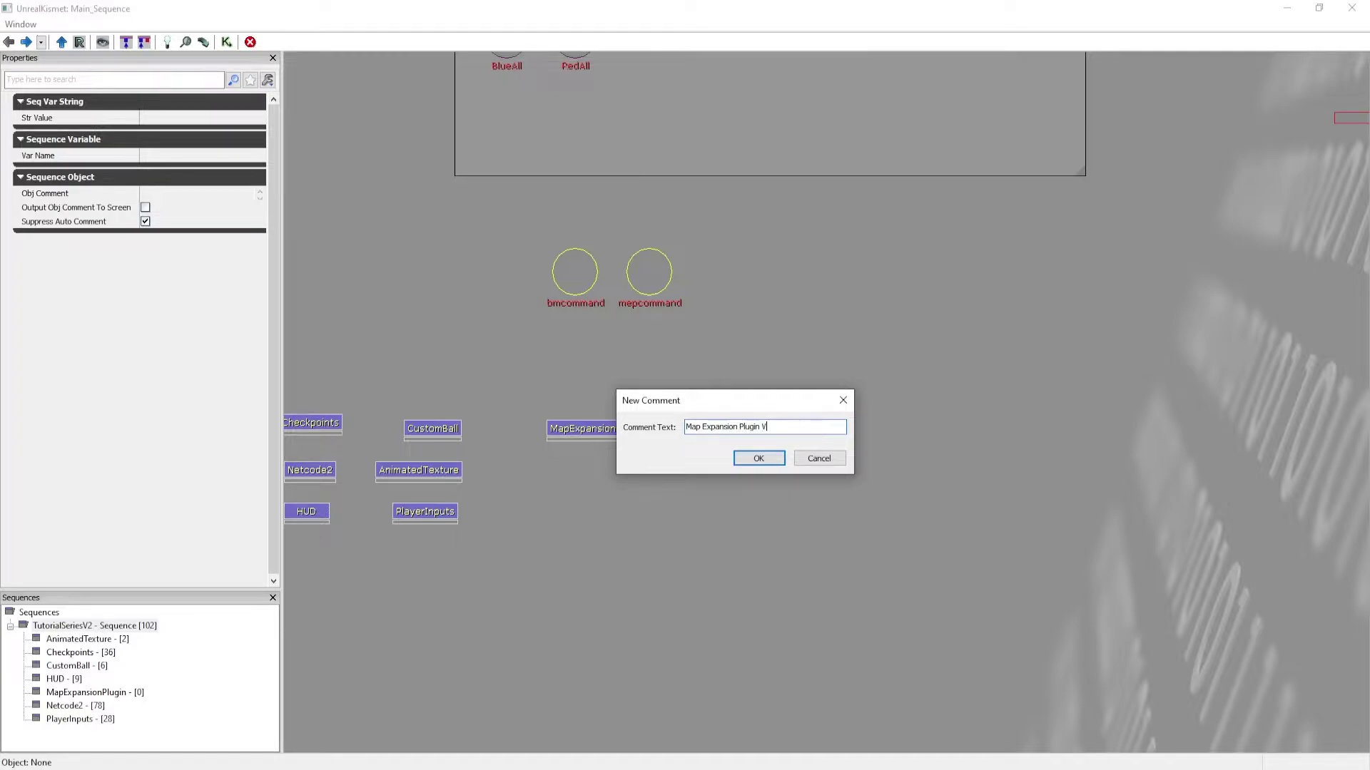
text(nsion Plugin Variables)
key(Return)
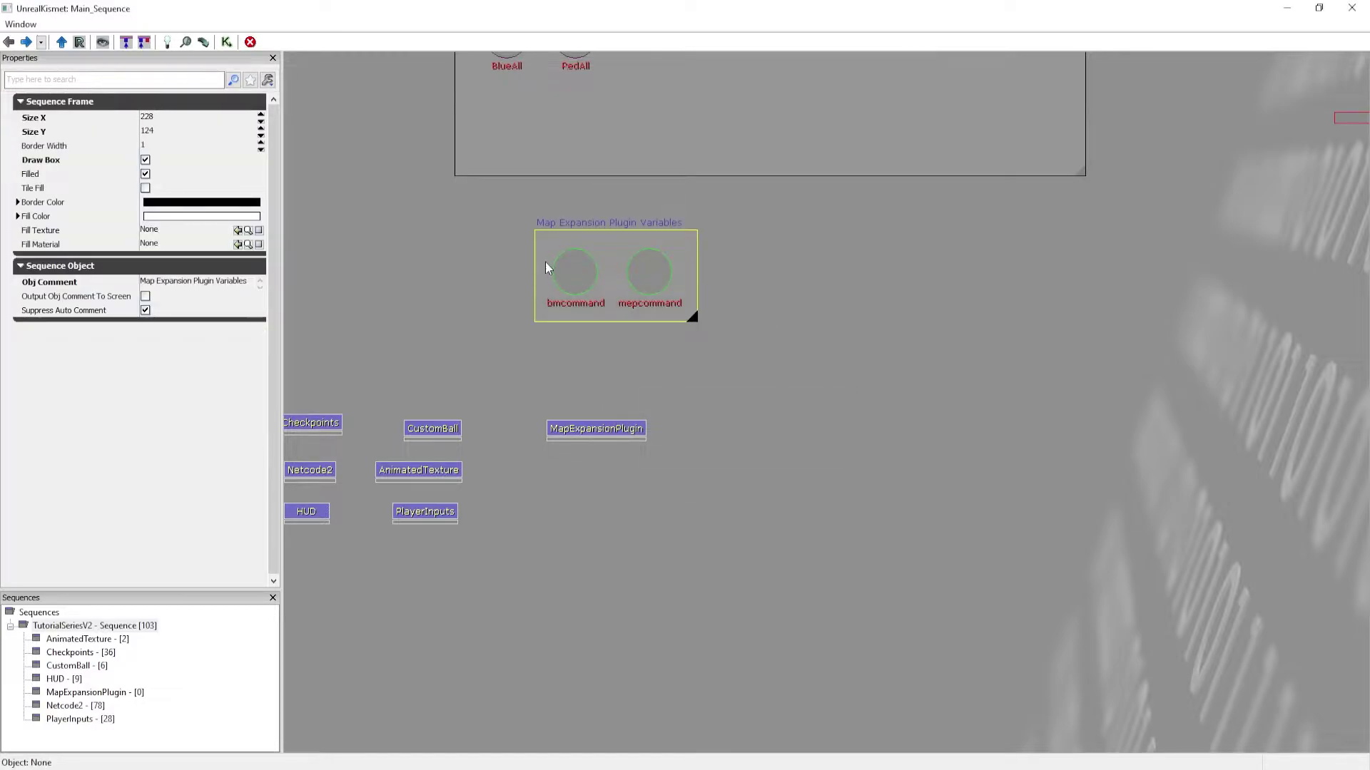
Inside the MapExpansionPlugin sub-sequence, add a Set Variable String action near the upper middle of the canvas.
click(594, 437)
double_click(593, 438)
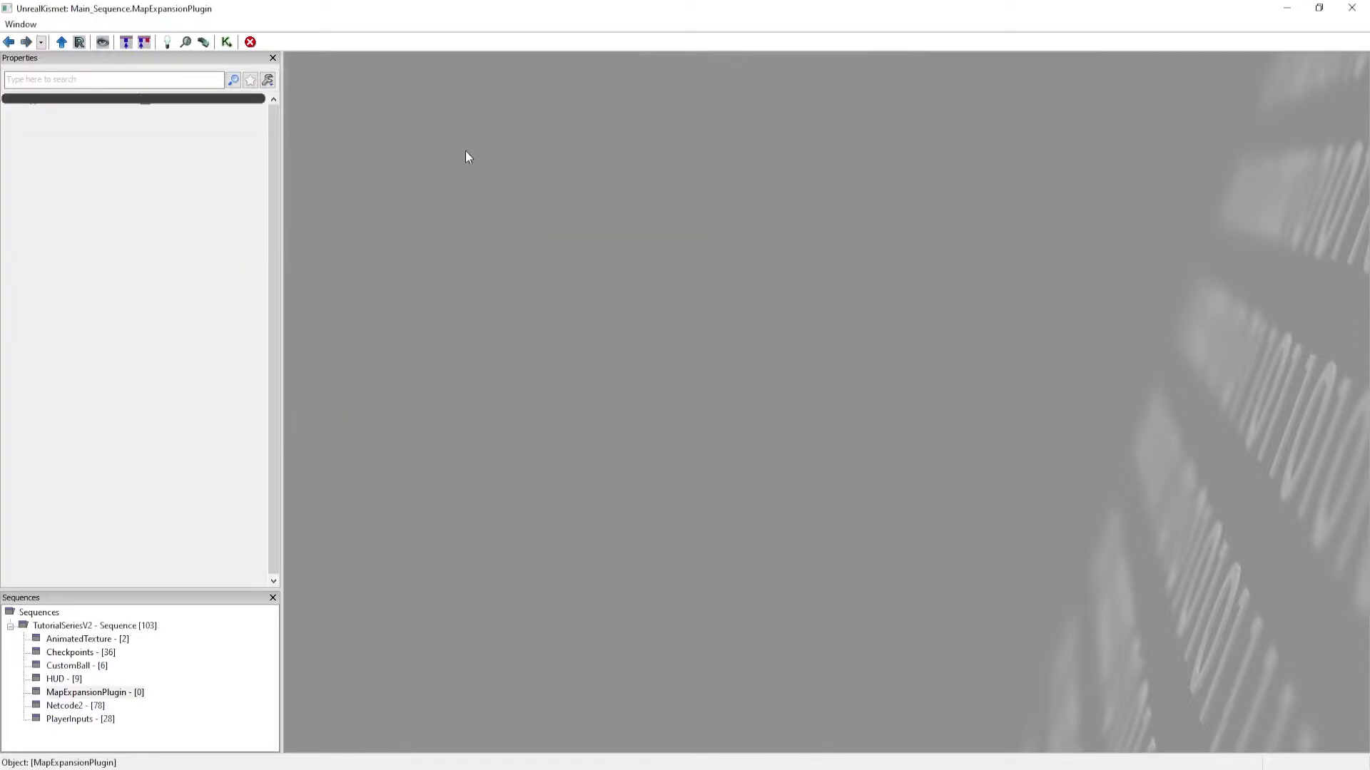
right_click(624, 294)
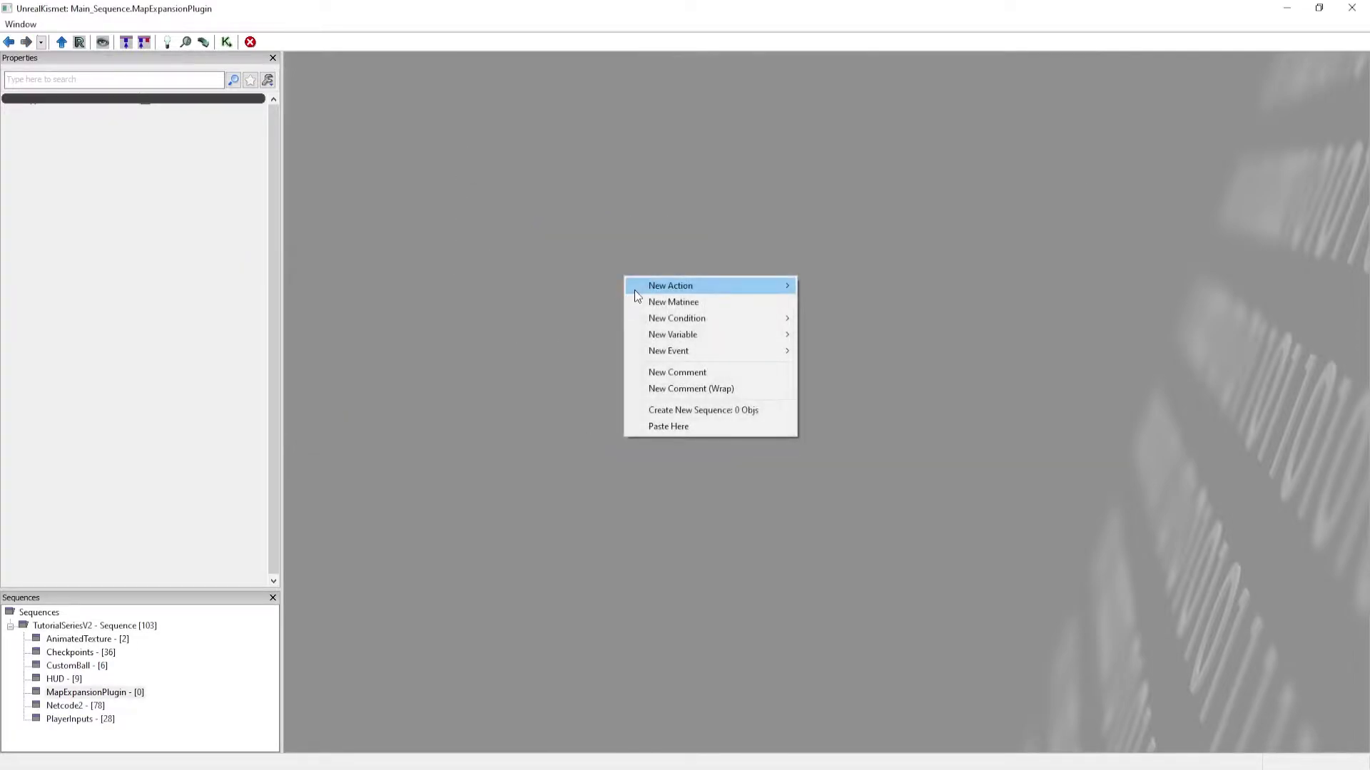
click(534, 265)
right_click(474, 234)
mouse_move(553, 245)
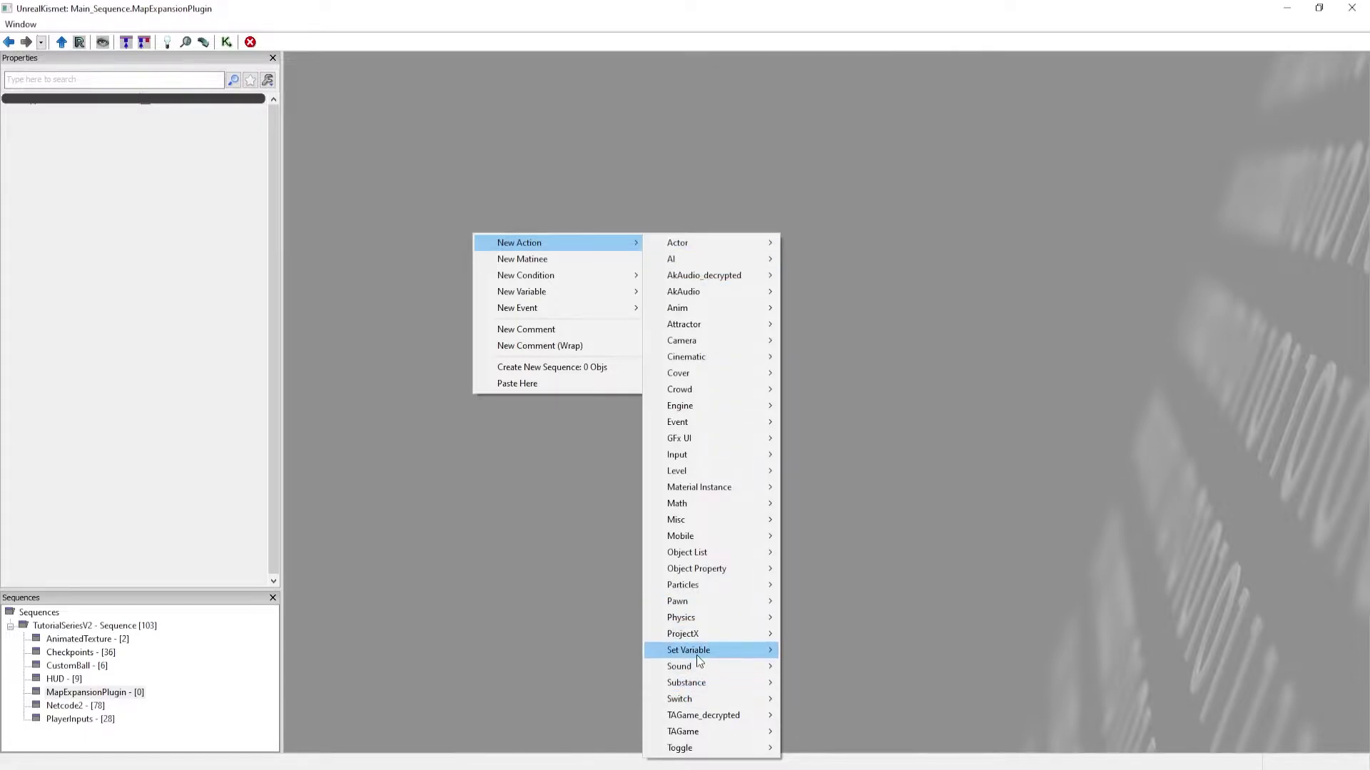
mouse_move(696, 651)
click(811, 713)
drag(659, 257, 801, 306)
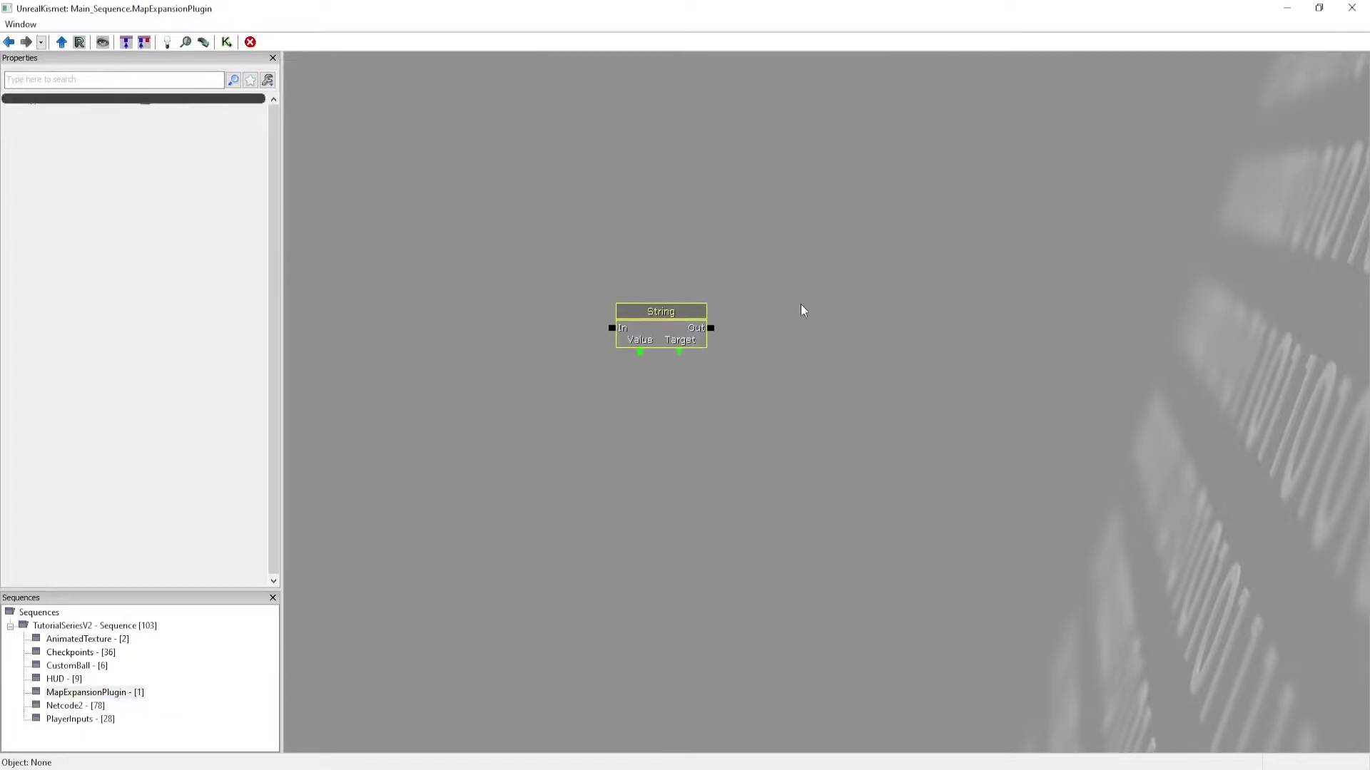
Select TriggerVolume_15 in the level and add its Touch event to MapExpansionPlugin, placed just before the String action.
click(1282, 8)
right_drag(685, 385, 835, 435)
right_drag(642, 499, 502, 468)
scroll(502, 468, up, 2)
click(459, 439)
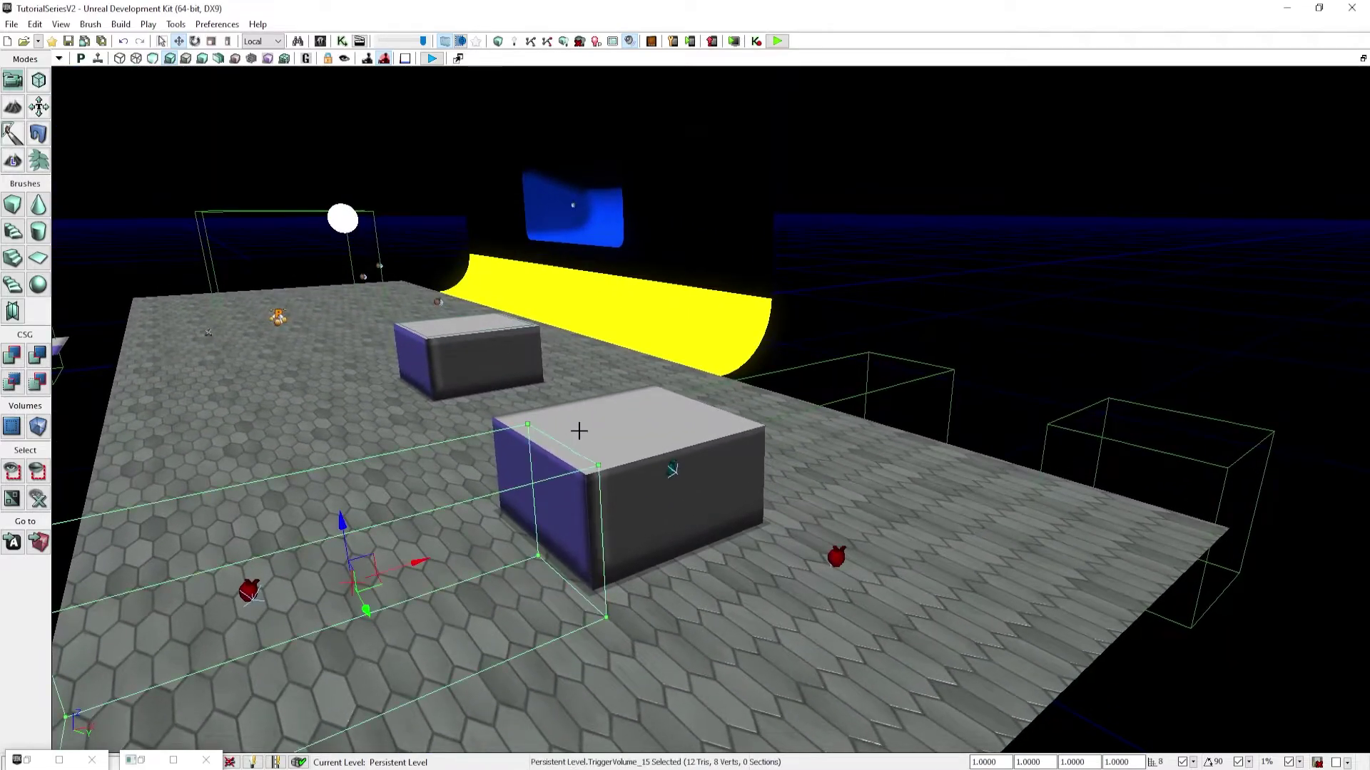
right_drag(578, 432, 499, 463)
click(141, 760)
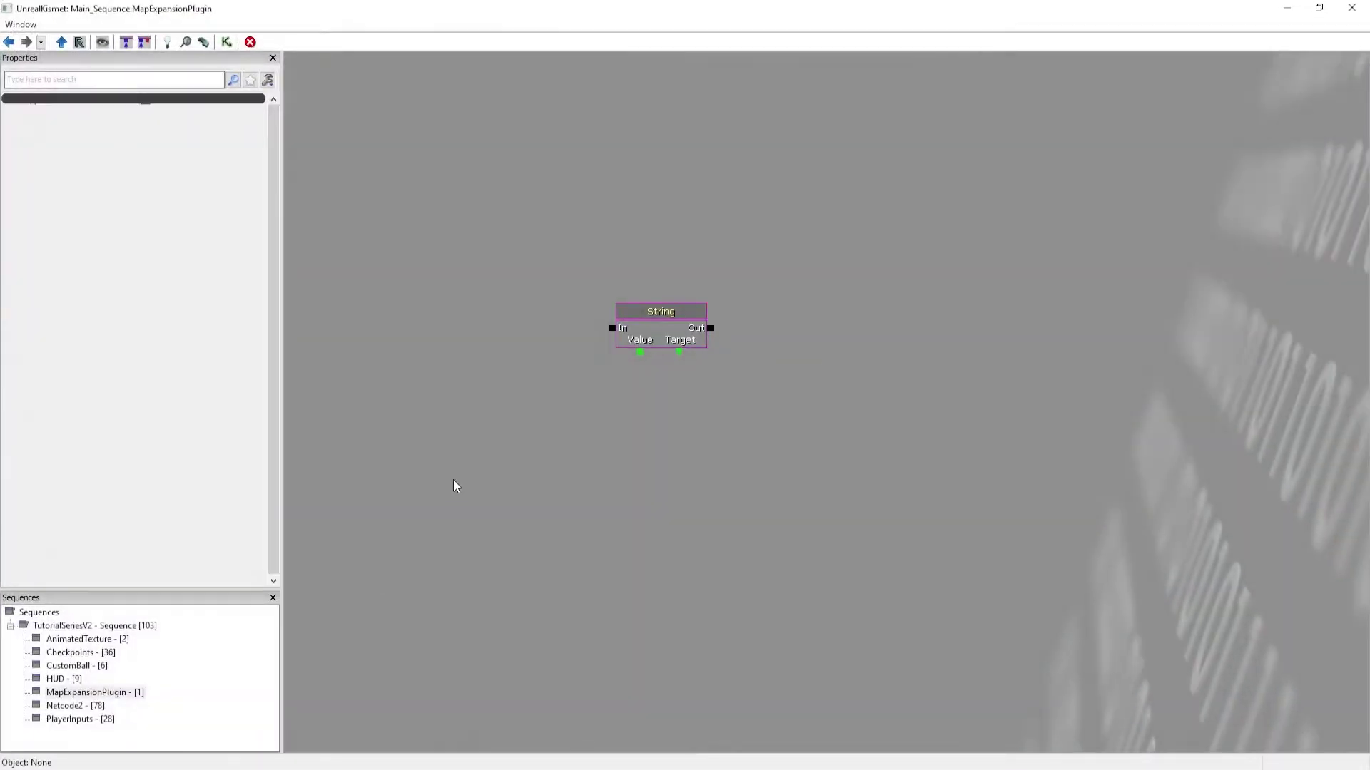
right_click(421, 370)
mouse_move(600, 522)
click(653, 522)
ctrl+drag(536, 457, 505, 333)
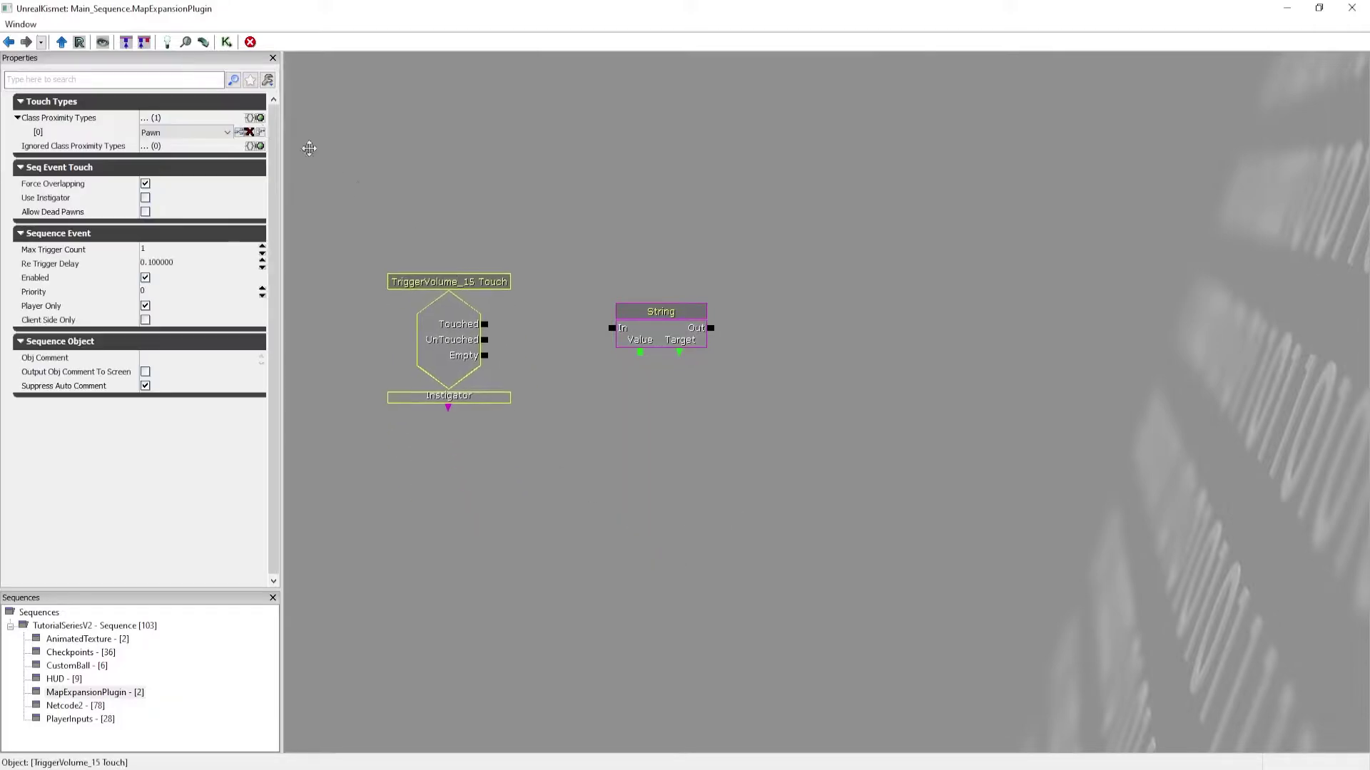
Label the TriggerVolume_15 Touch event with the object comment "Right Trigger".
click(176, 359)
text(Right)
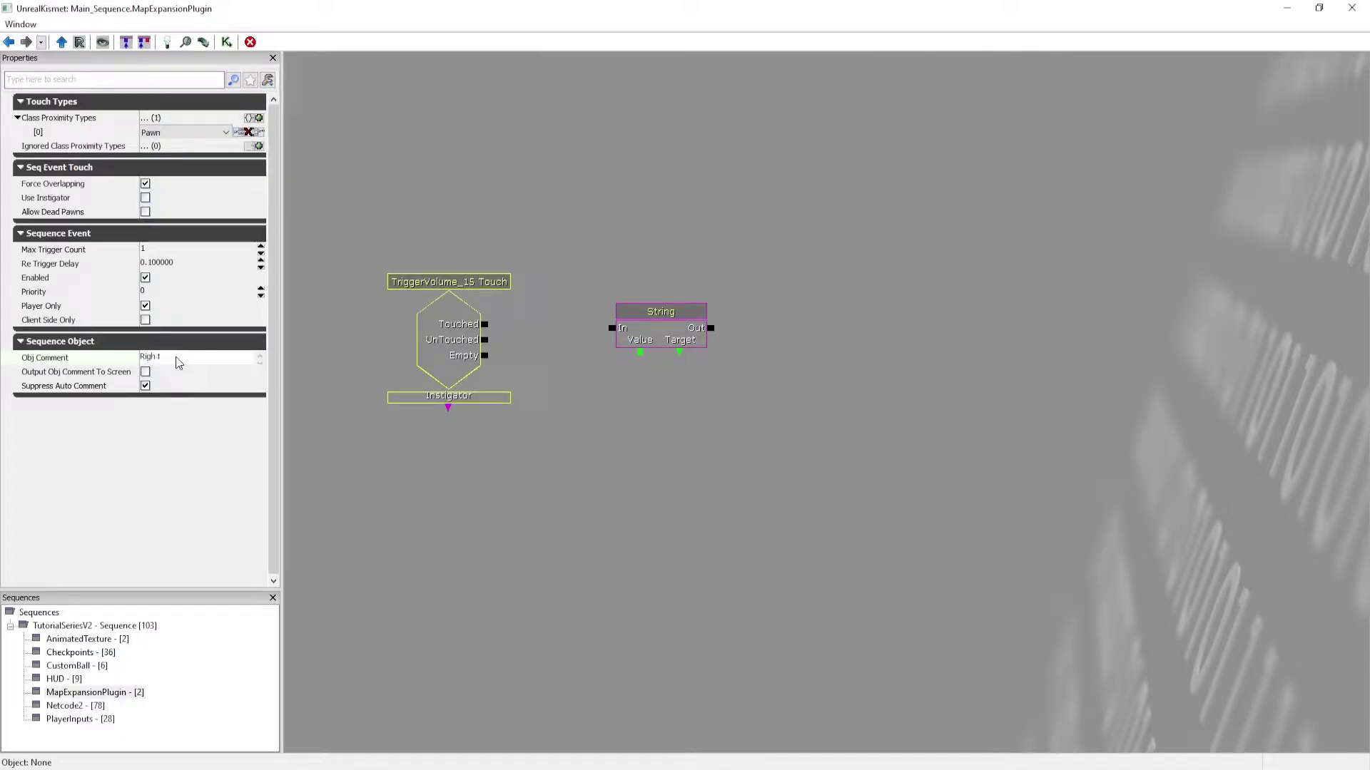
text( Trigger)
key(Return)
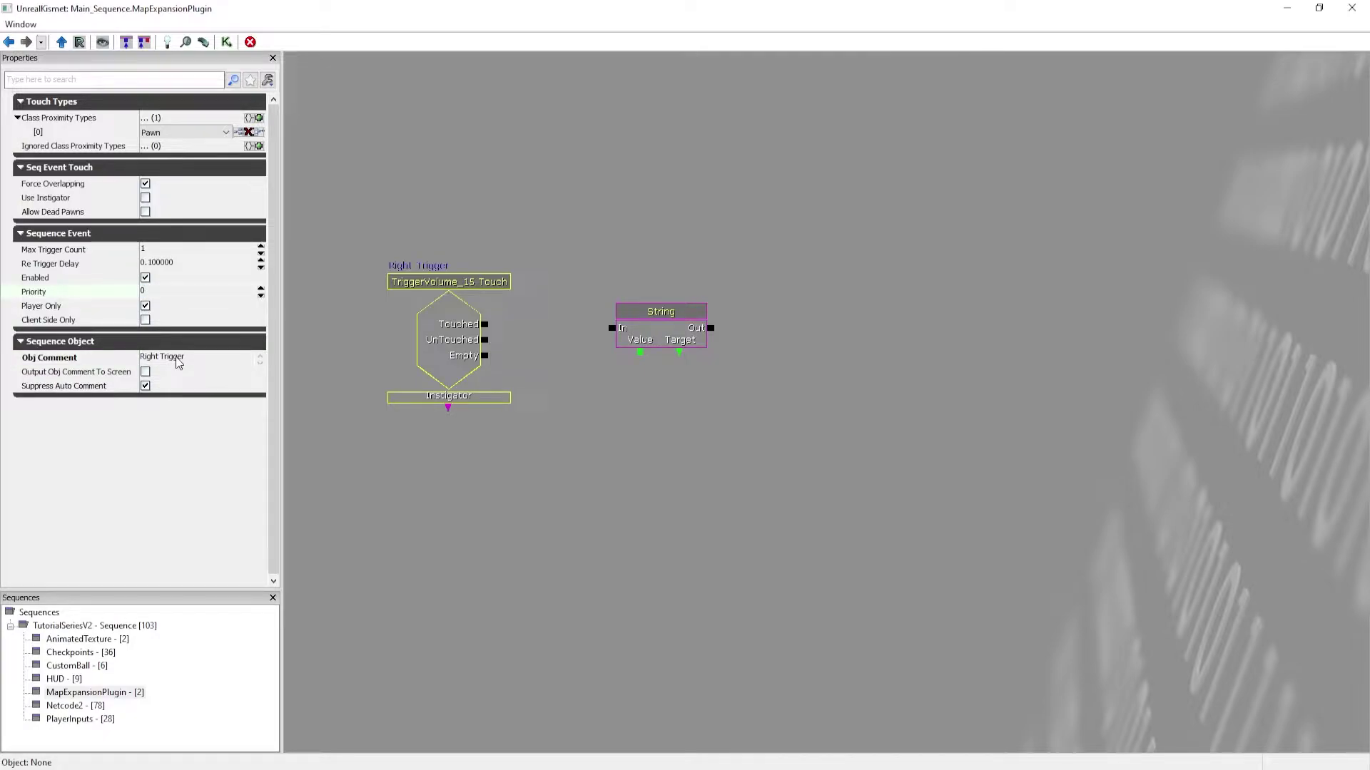
Make the Touch event client side only instead of player only, with max trigger count 0 and re-trigger delay 0.
click(145, 306)
click(145, 319)
click(164, 249)
text(0)
key(Return)
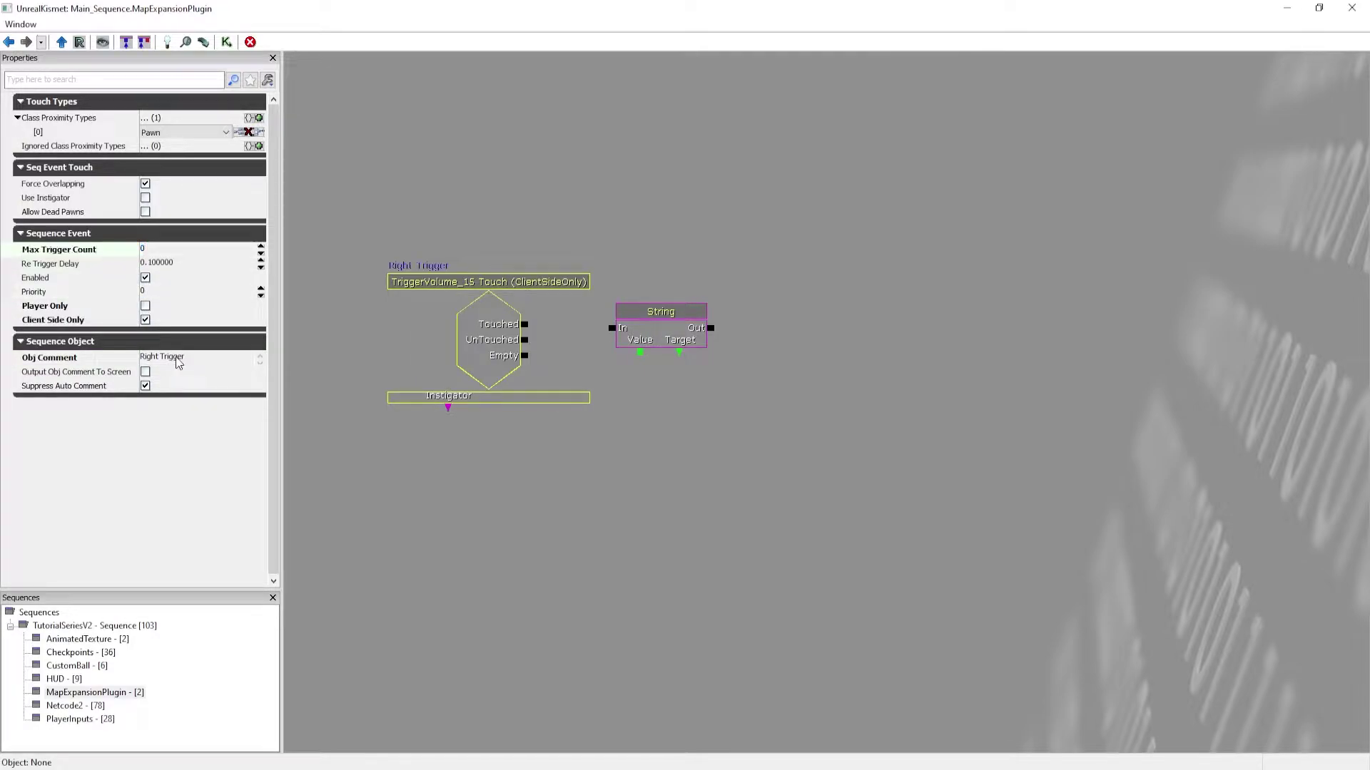
key(Down)
text(0)
key(Return)
Set the Touch event's class proximity type to Vehicle_TA.
click(151, 133)
key(v)
key(v)
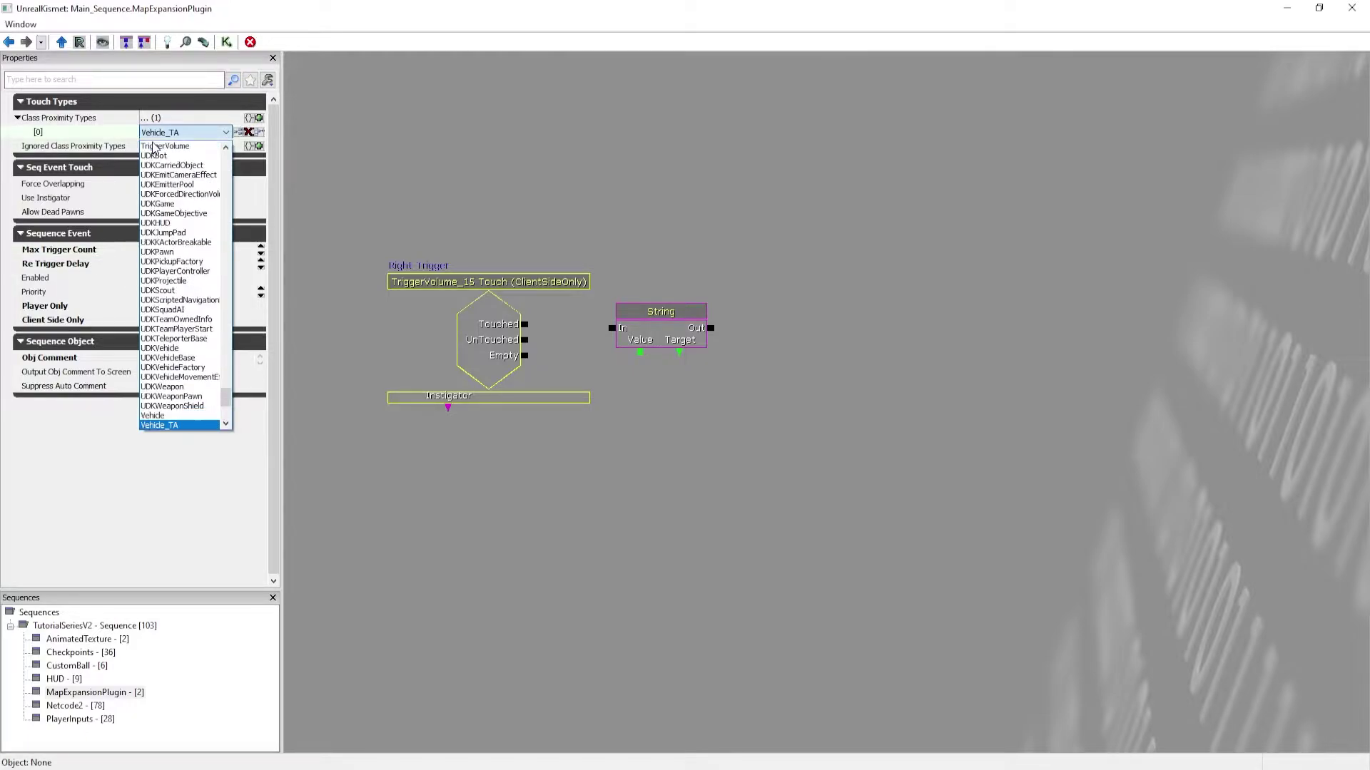
key(Return)
Connect the event's Touched output to the String action's In and move the String action slightly further from the event.
drag(524, 324, 668, 312)
click(651, 312)
click(465, 303)
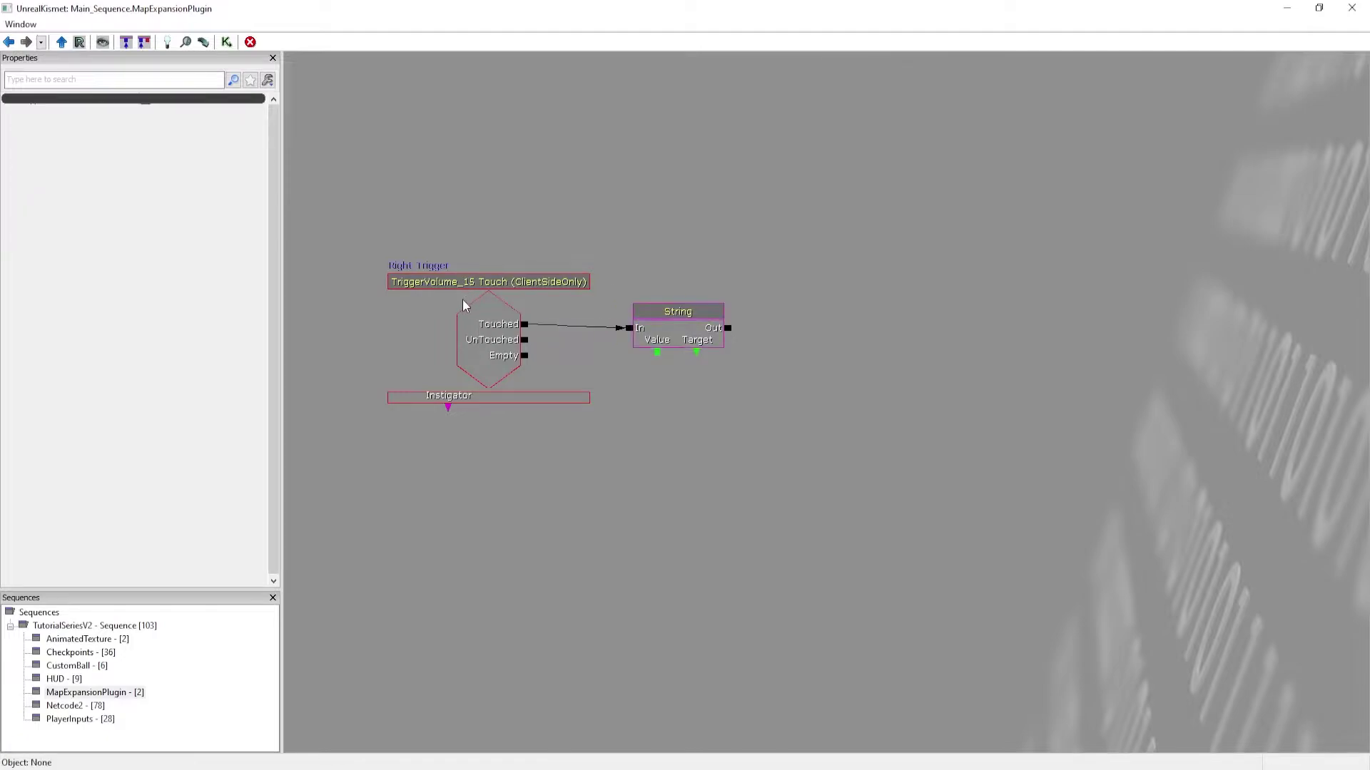
drag(495, 306, 485, 313)
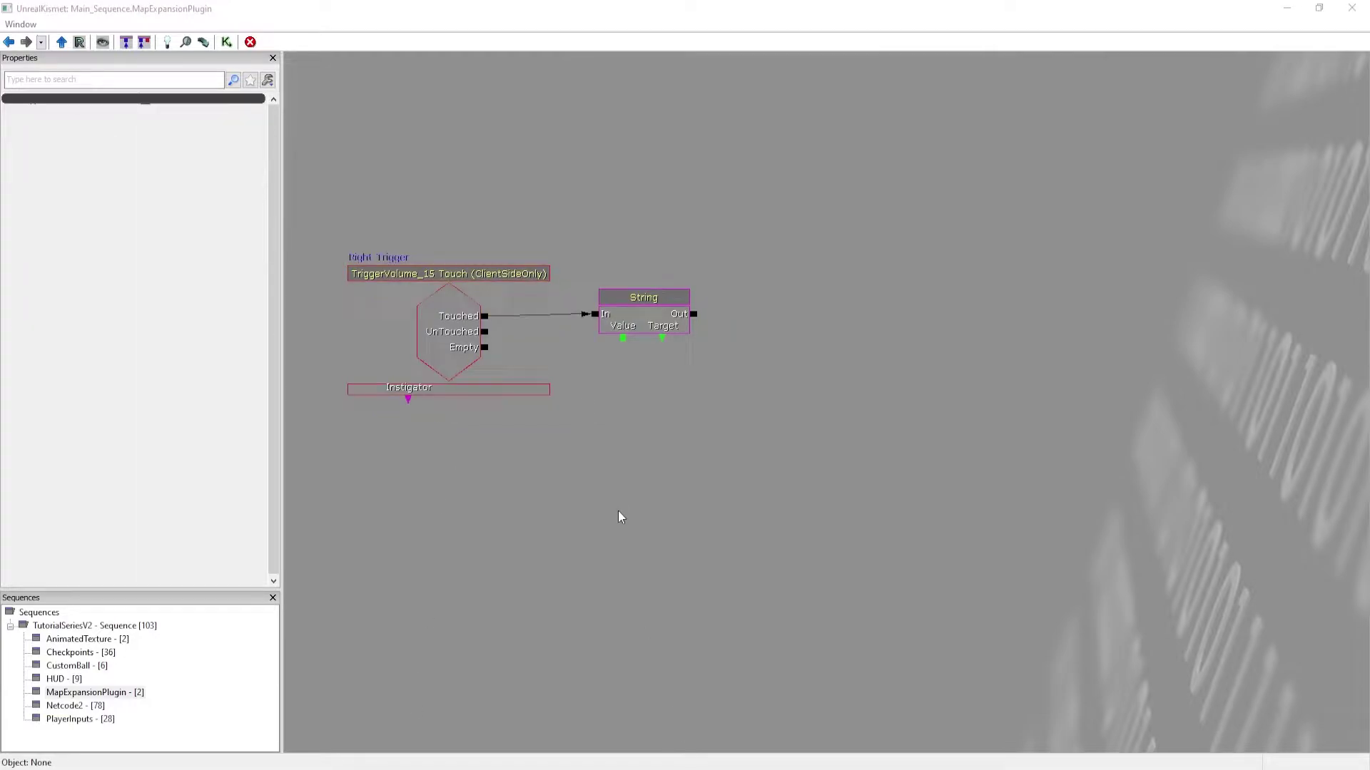
drag(616, 434, 665, 443)
click(468, 349)
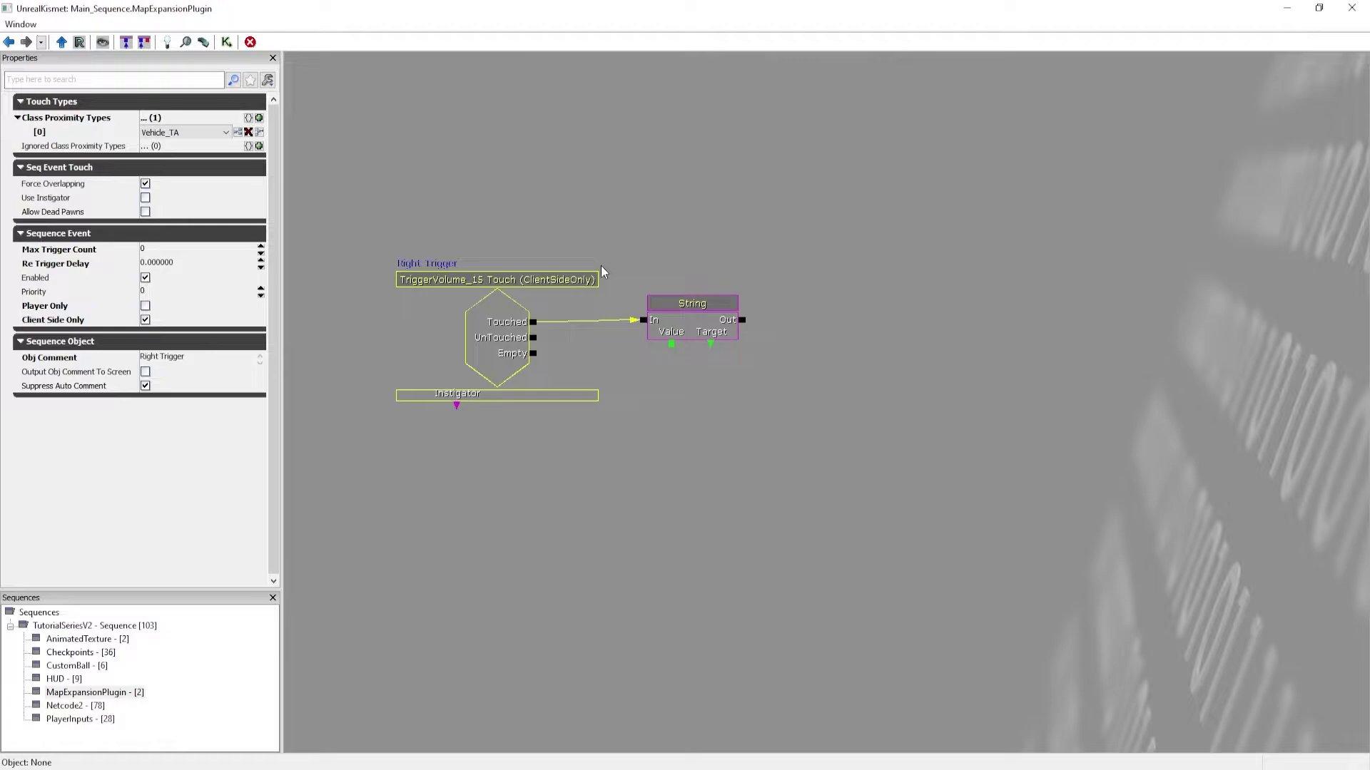
drag(699, 318, 715, 321)
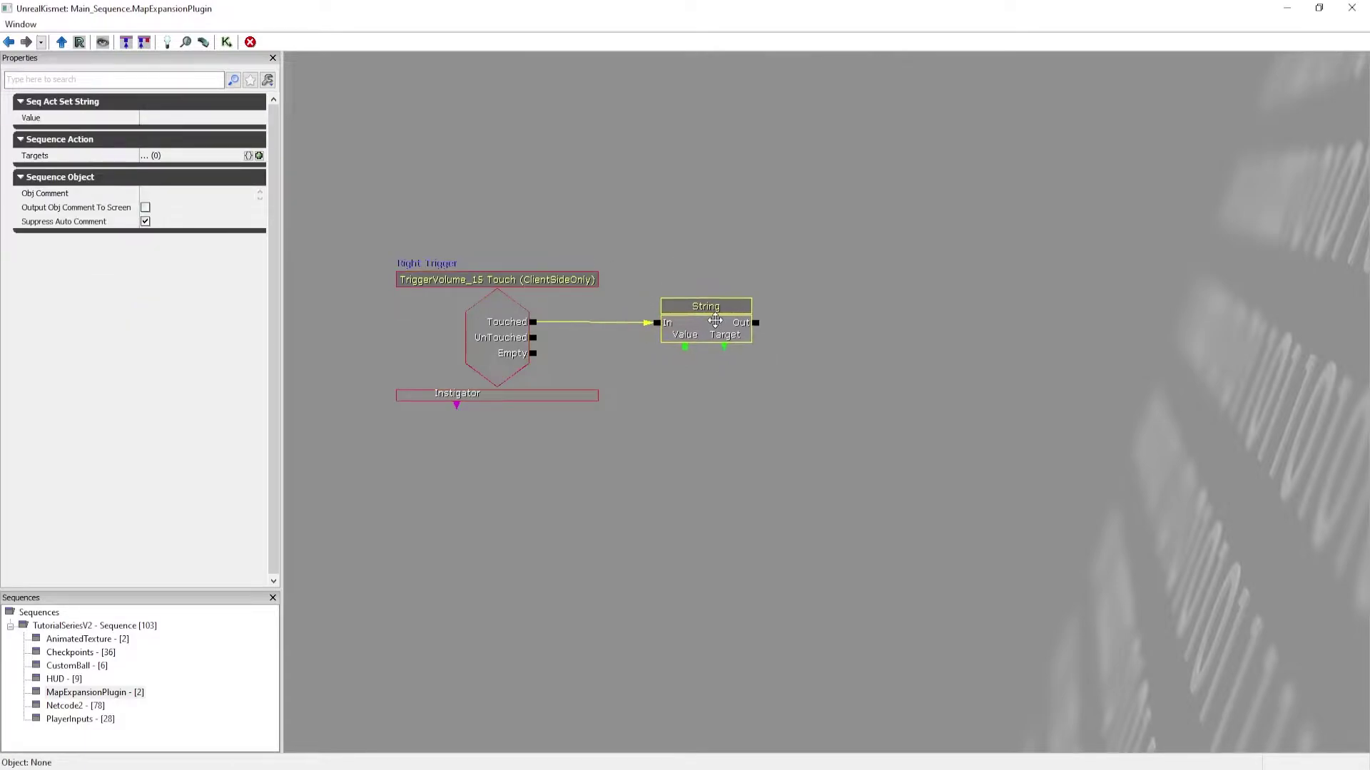
drag(649, 292, 597, 276)
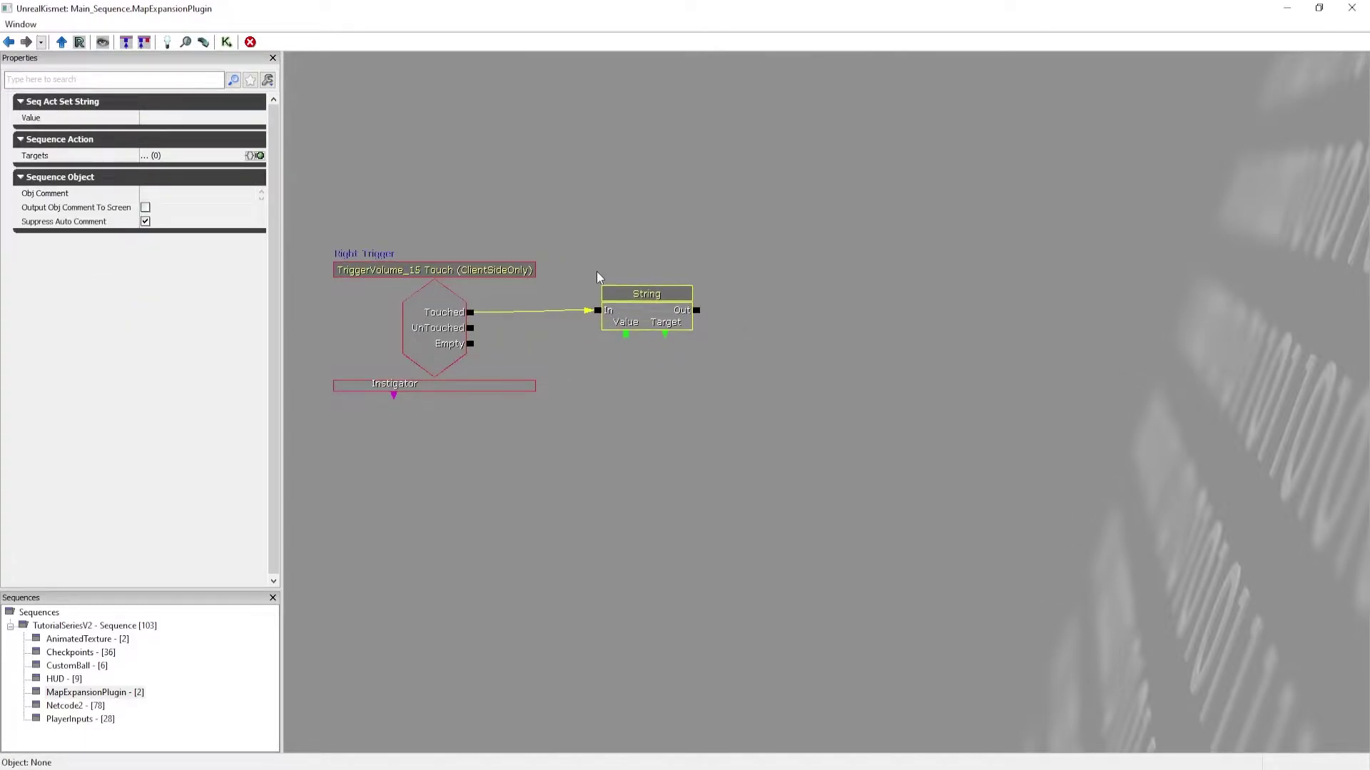
click(604, 262)
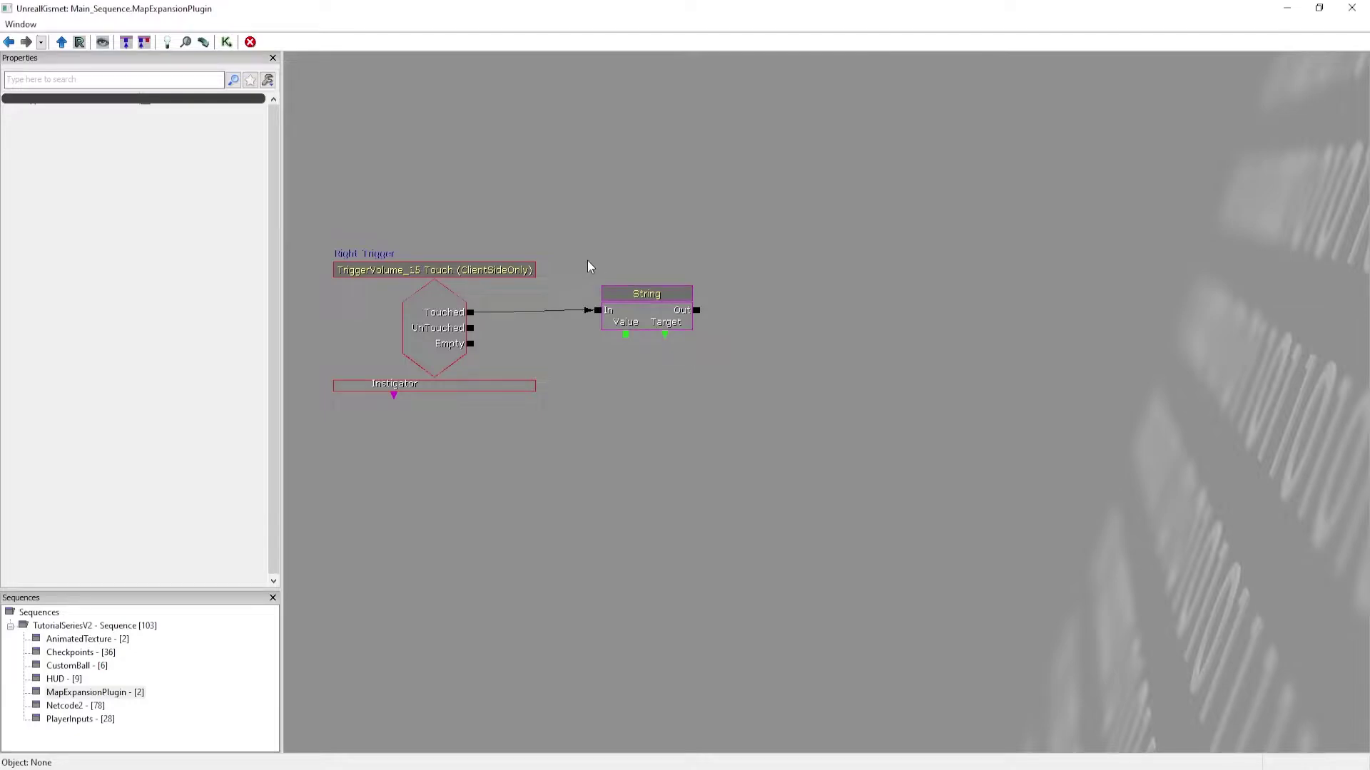
click(623, 313)
click(559, 290)
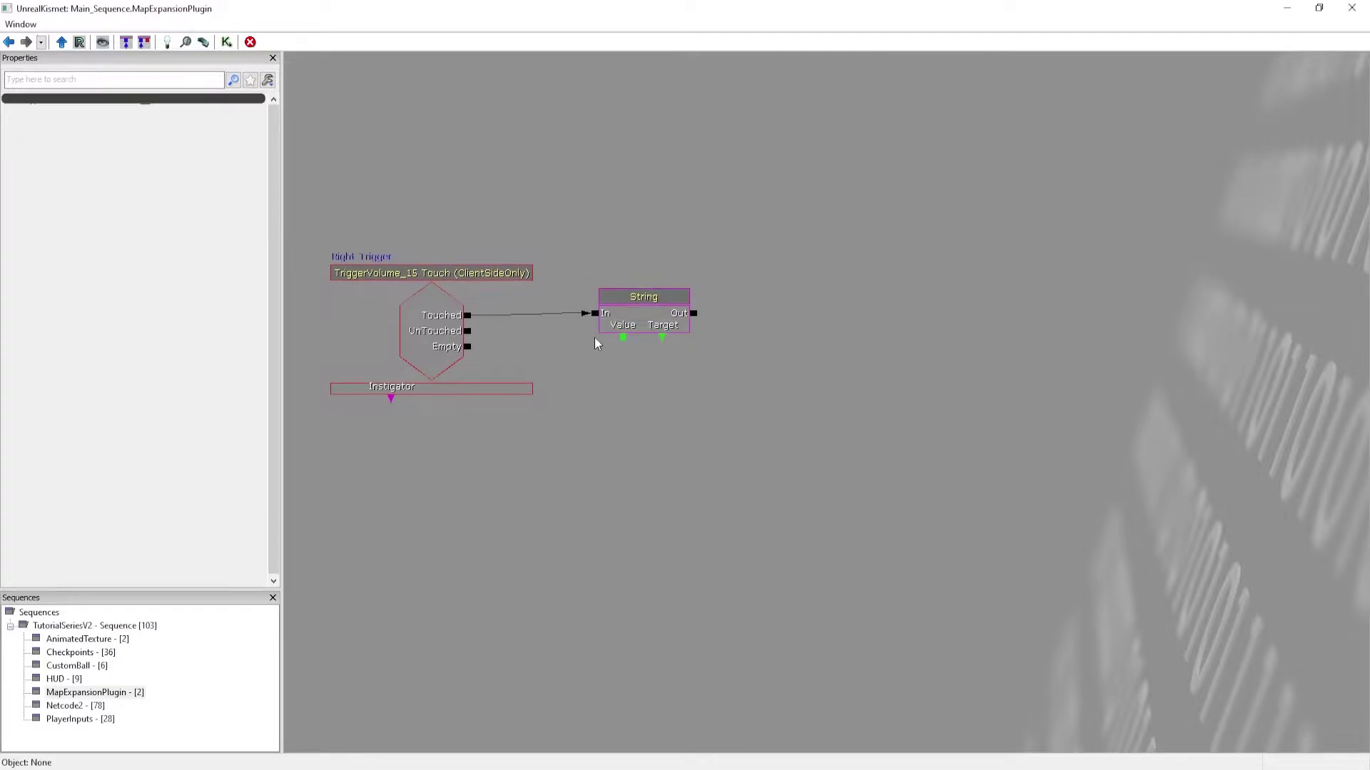
click(632, 315)
click(588, 362)
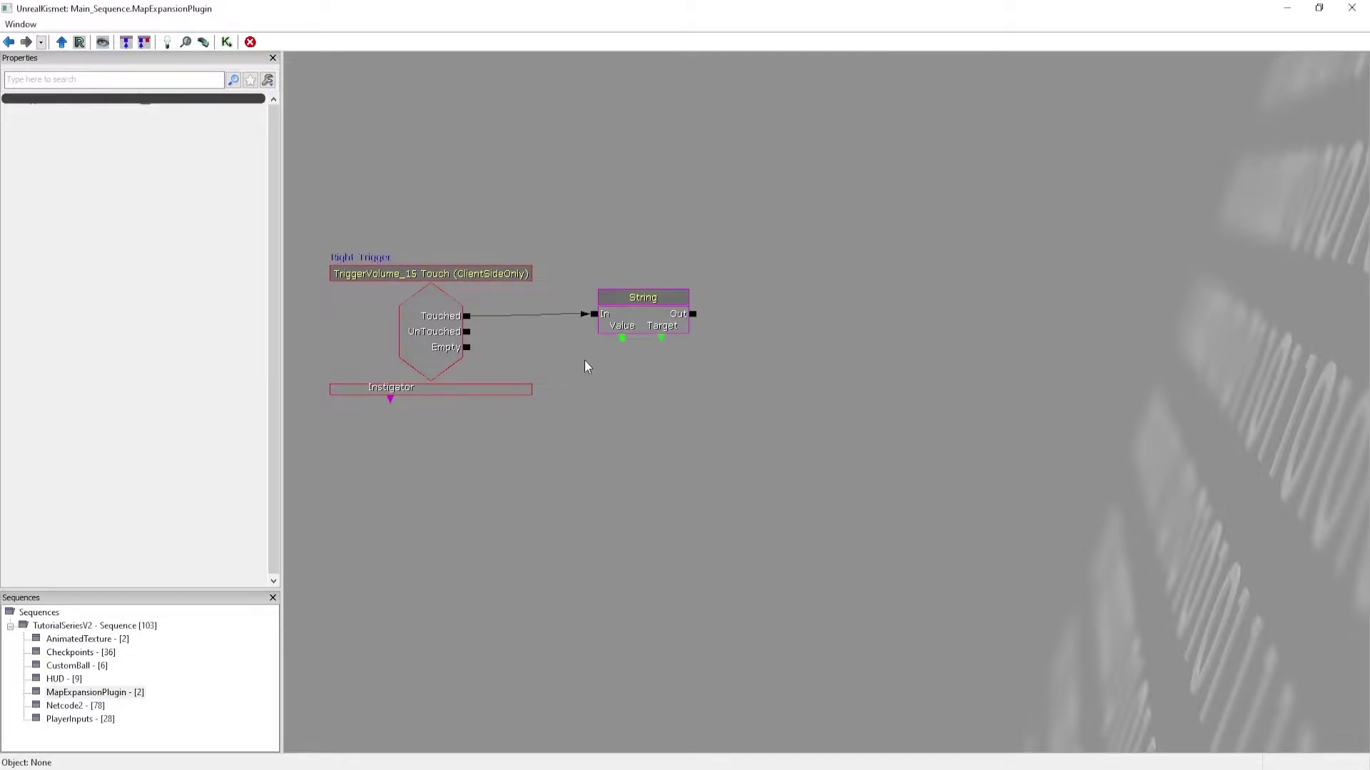
Add a named variable just above the String action that finds the variable bmcommand.
click(588, 230)
click(178, 131)
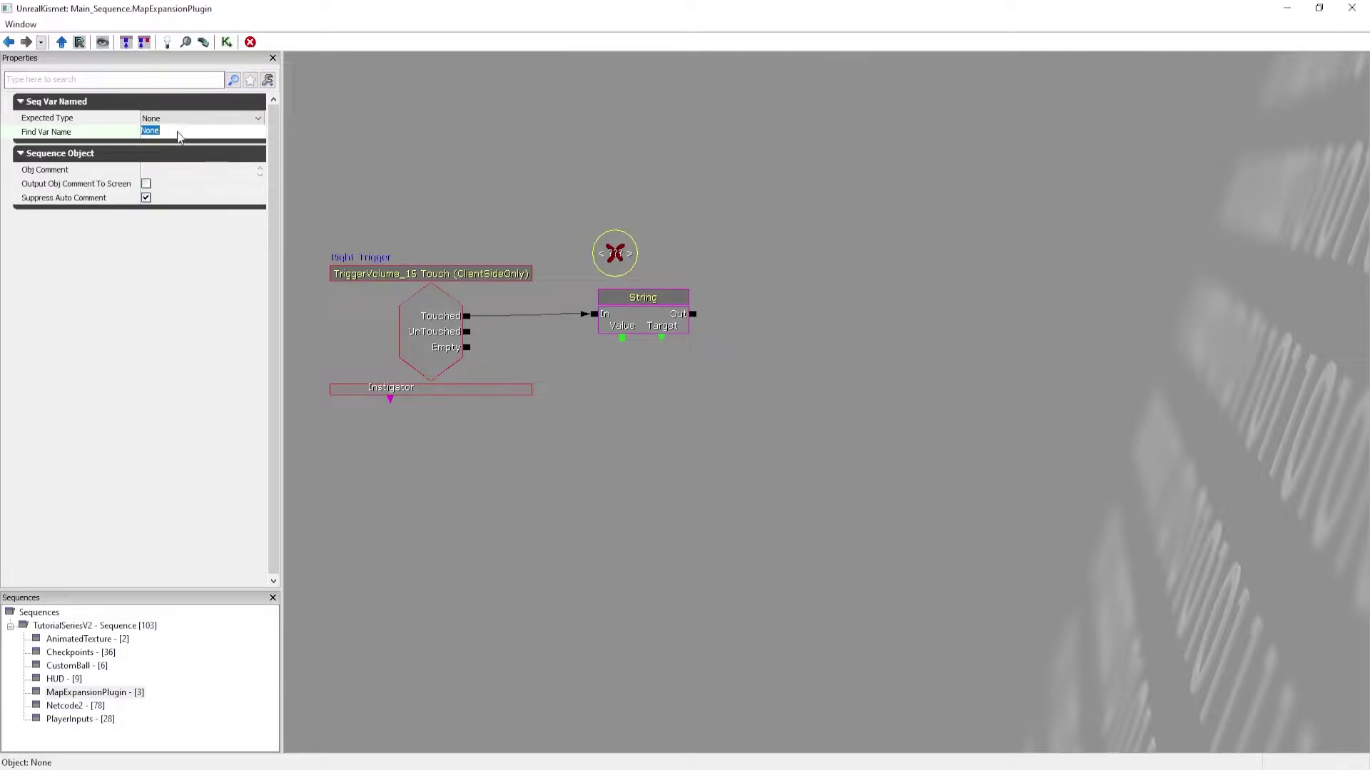
text(bmcommand)
key(Return)
click(797, 225)
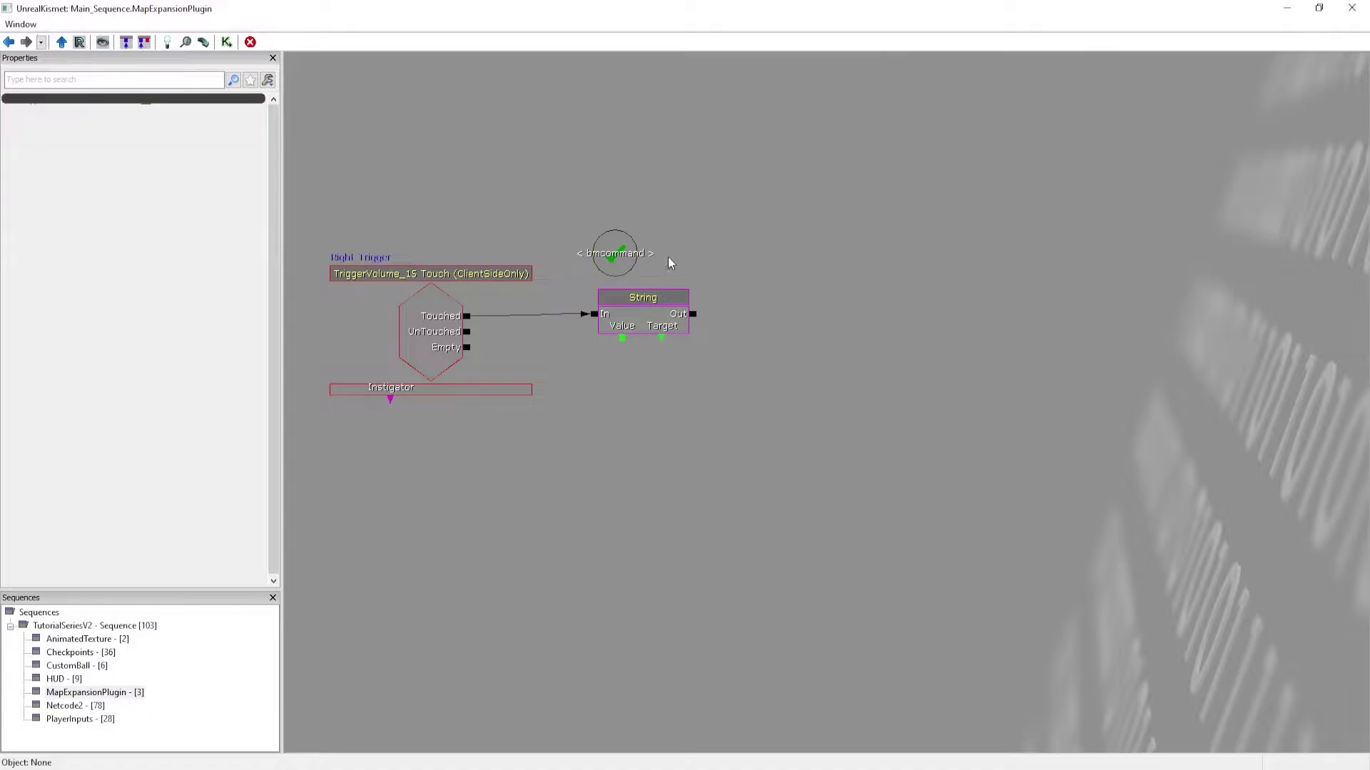
Add a second named variable beside the bmcommand one that finds the variable mepcommand.
click(678, 219)
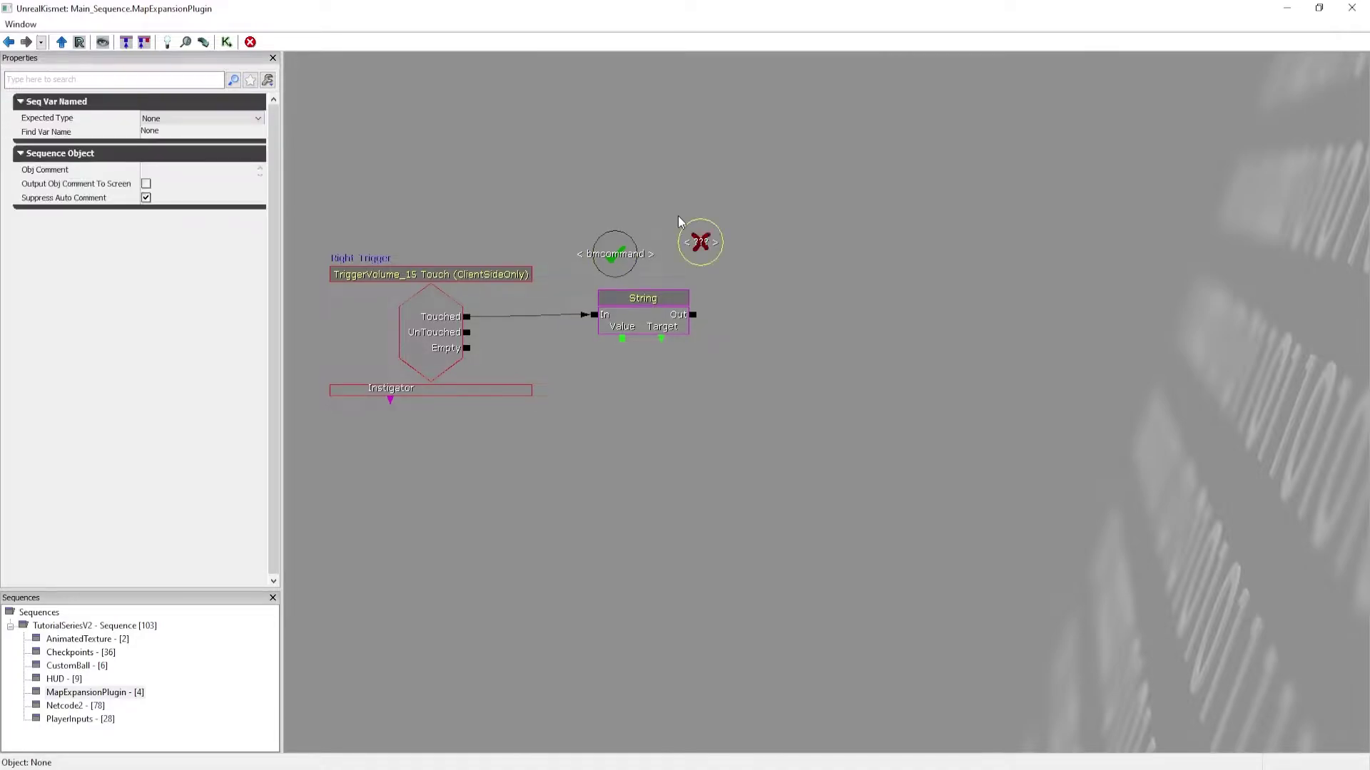
click(180, 131)
text(me)
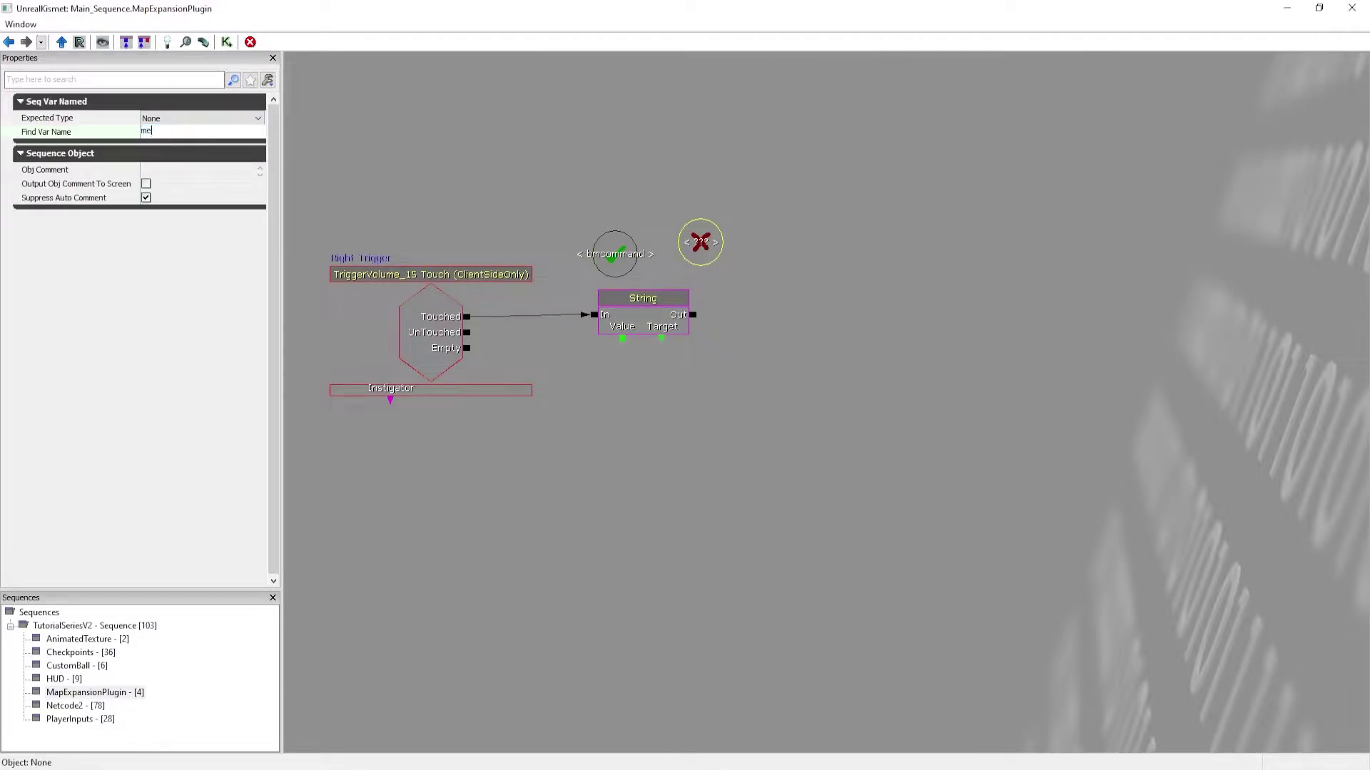
text(pcommand)
key(Return)
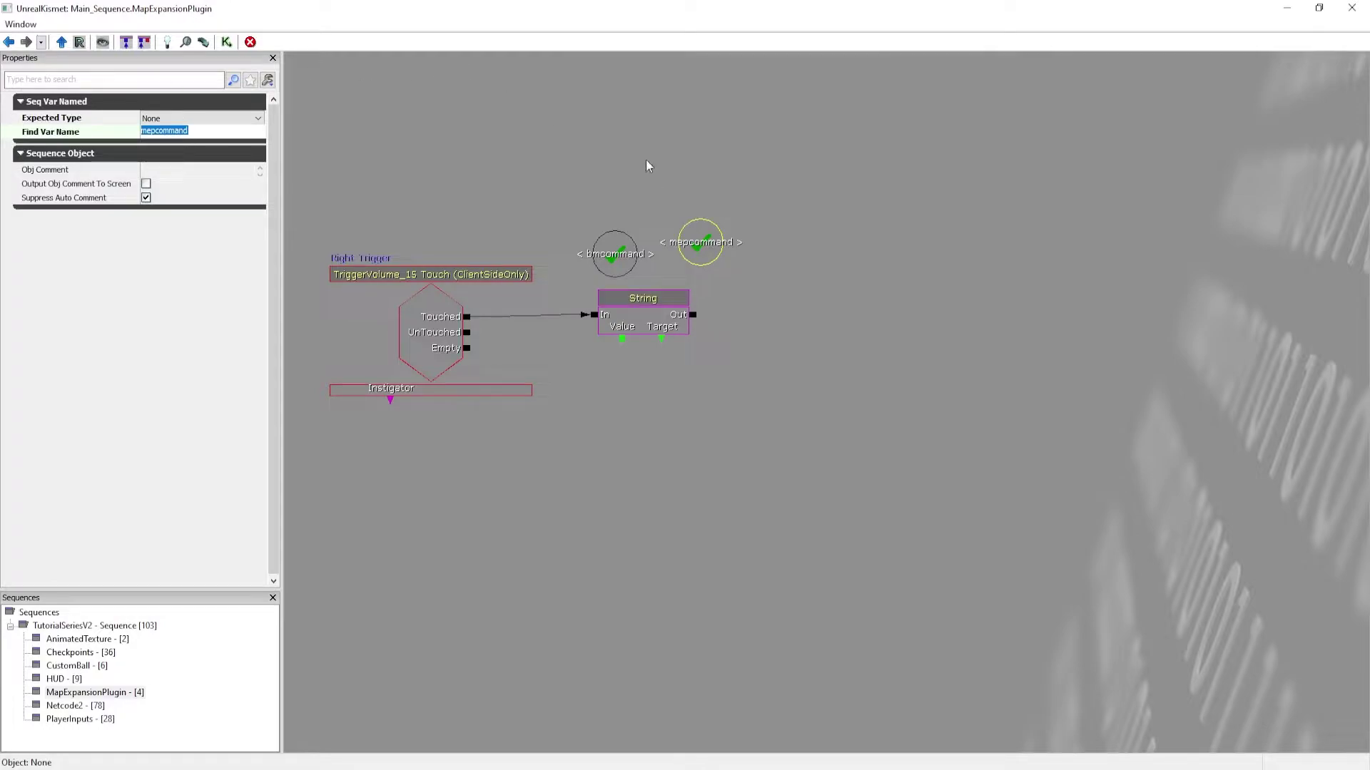
drag(645, 165, 641, 163)
click(528, 112)
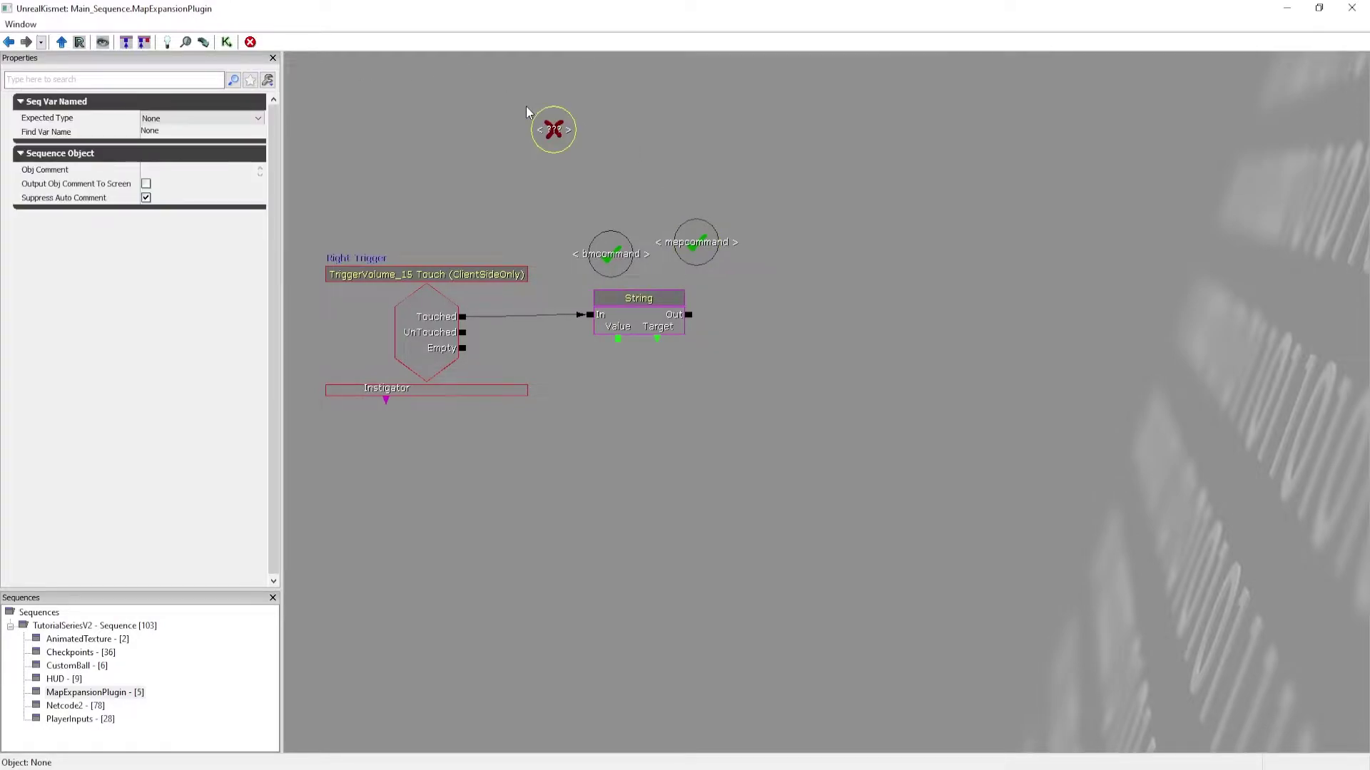
key(Delete)
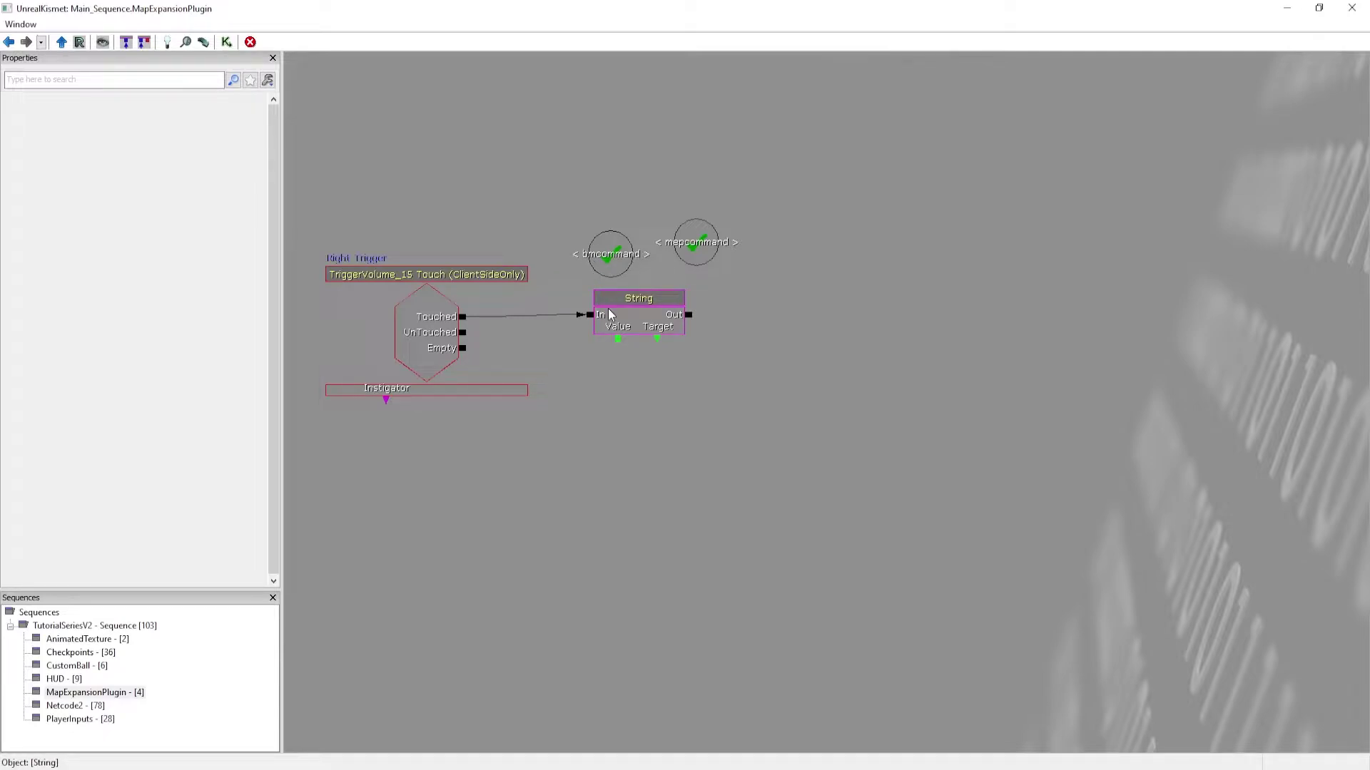
Duplicate the String action, place the copy beside the original, and connect the original's Out to the copy's In.
click(611, 314)
key(ctrl+c)
key(ctrl+v)
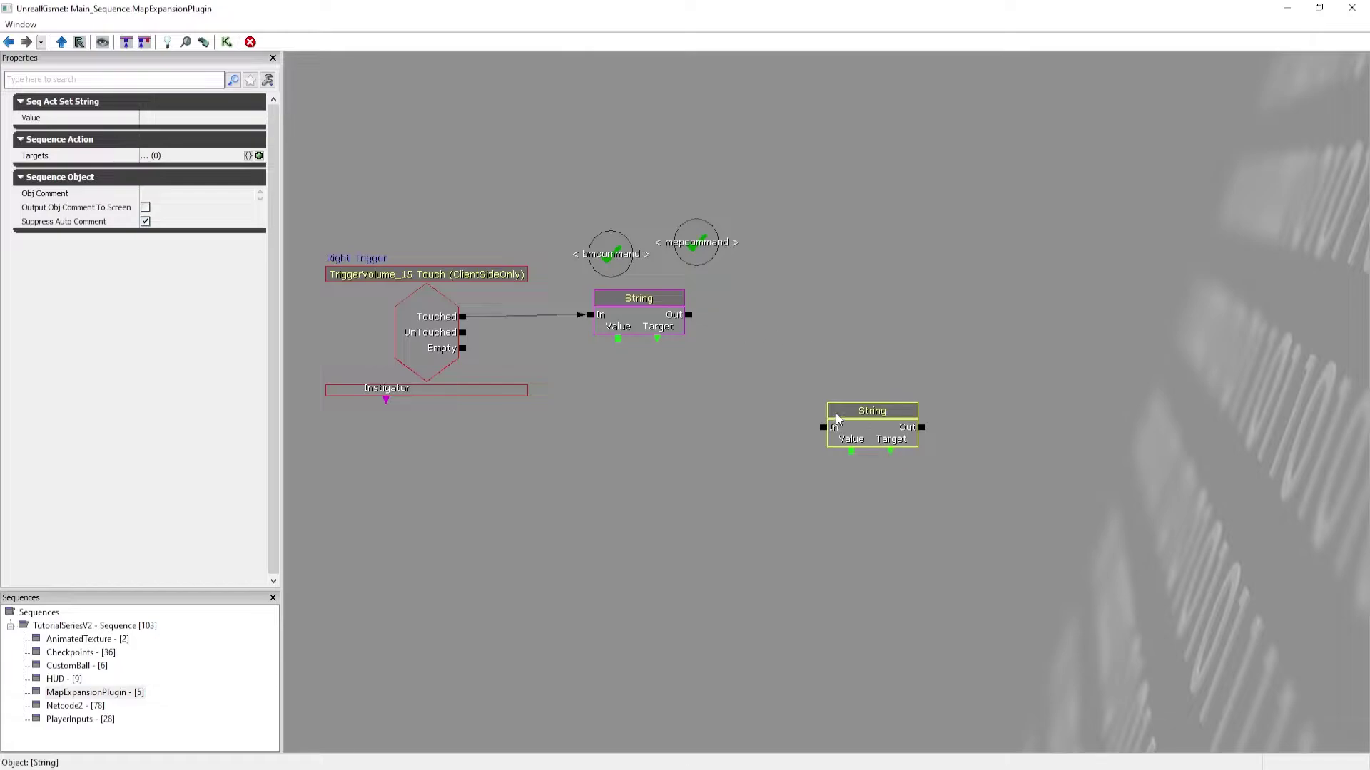
drag(823, 426, 738, 314)
click(727, 308)
Link bmcommand to the first String action's Target and the second's Value, and attach a new string variable to the first's Value.
drag(642, 269, 685, 386)
click(611, 257)
drag(651, 341, 657, 364)
drag(742, 343, 697, 362)
click(624, 338)
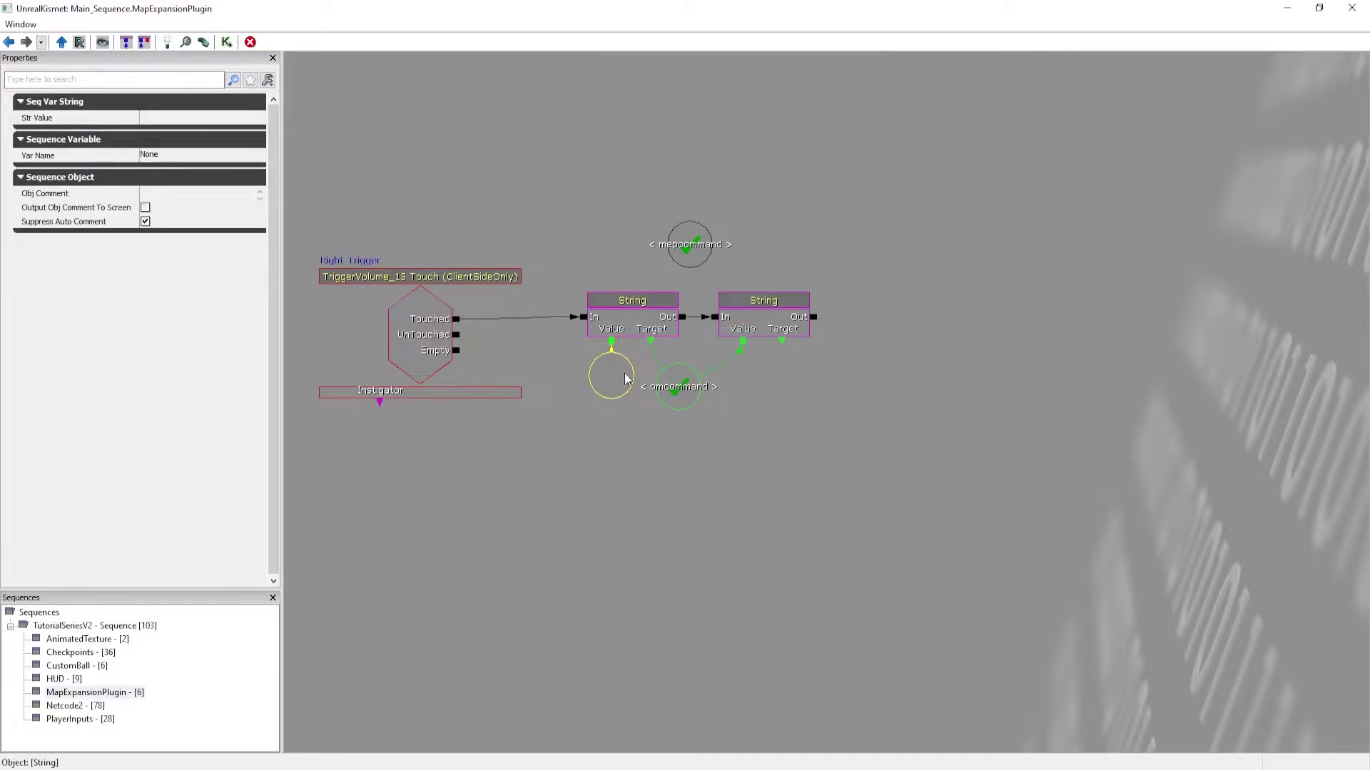
click(213, 119)
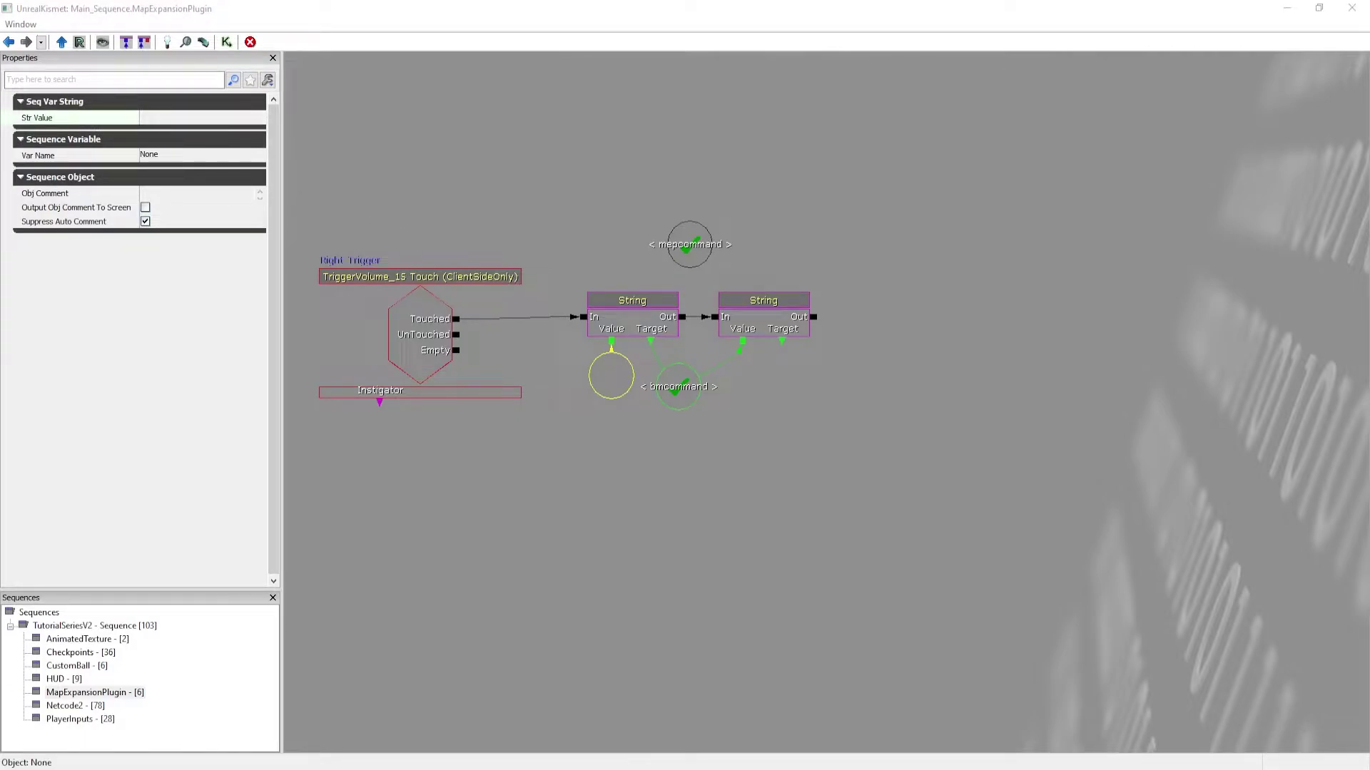
Switch to the browser and examine the general and free play commands in the BakkesMod wiki's console command list.
drag(0, 8, 501, 0)
scroll(541, 306, down, 3)
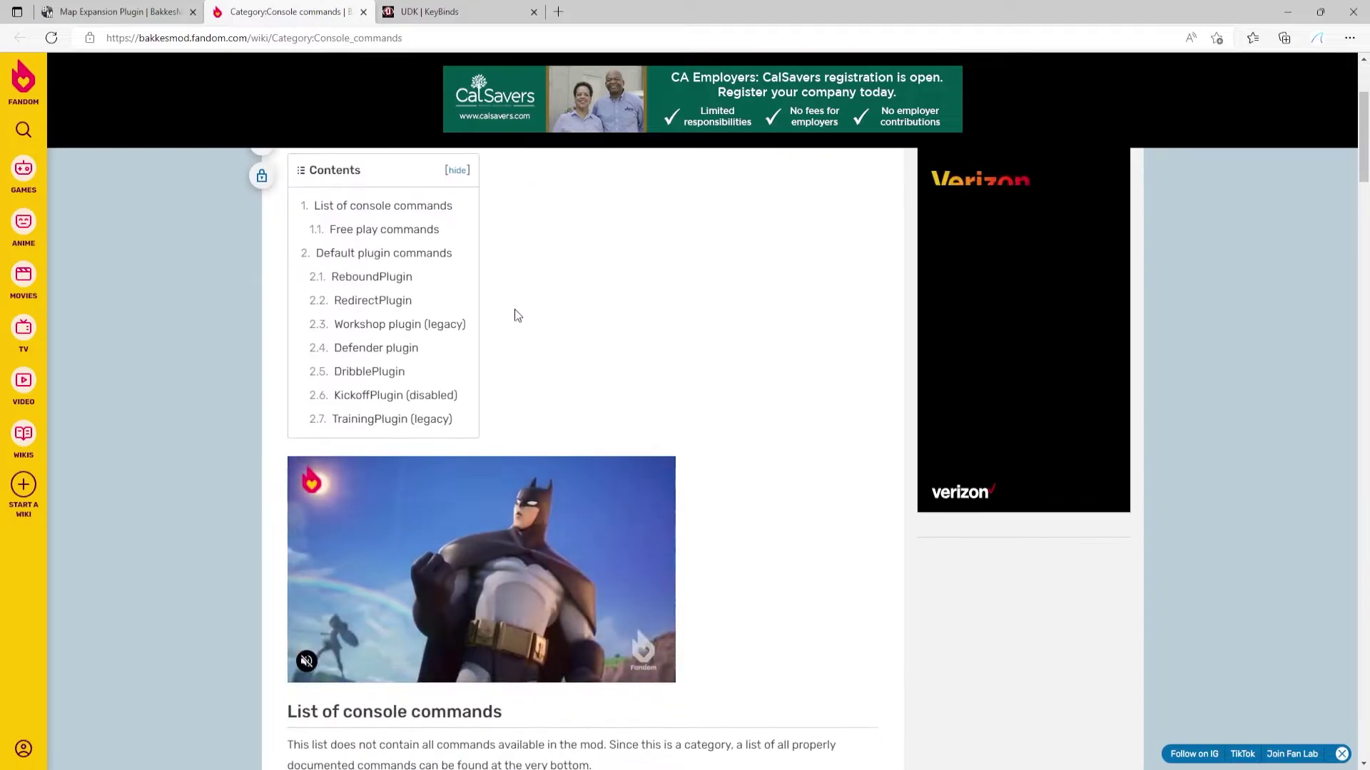
scroll(520, 314, down, 12)
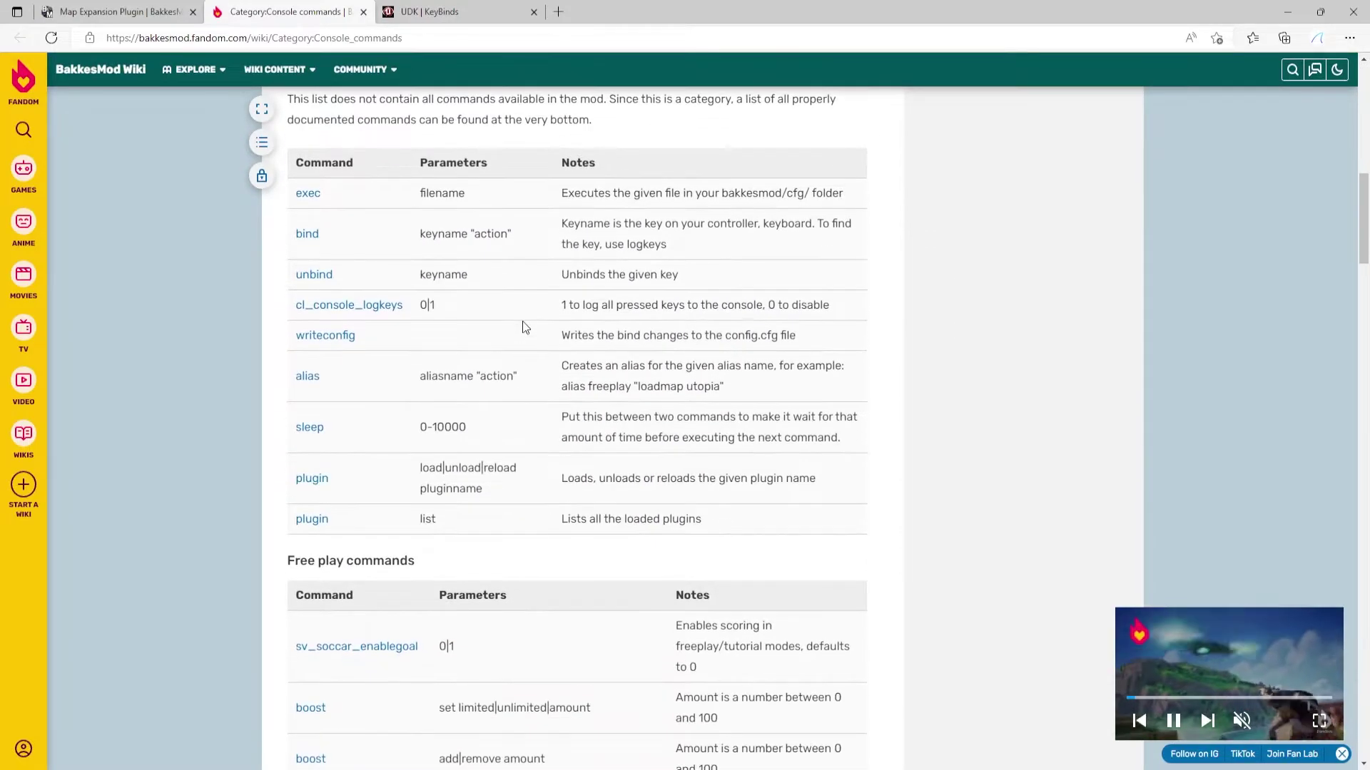
scroll(335, 213, up, 2)
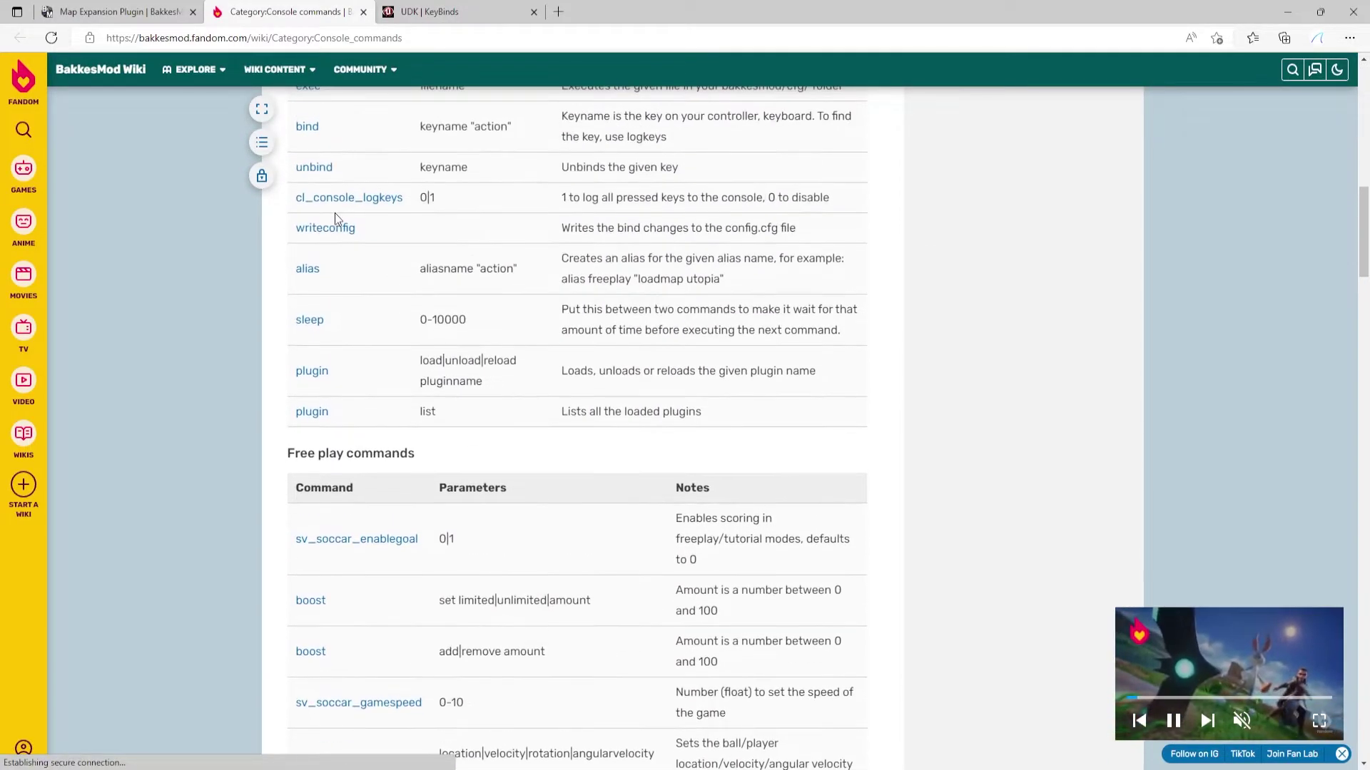
scroll(328, 361, down, 3)
scroll(328, 361, up, 1)
scroll(323, 362, down, 3)
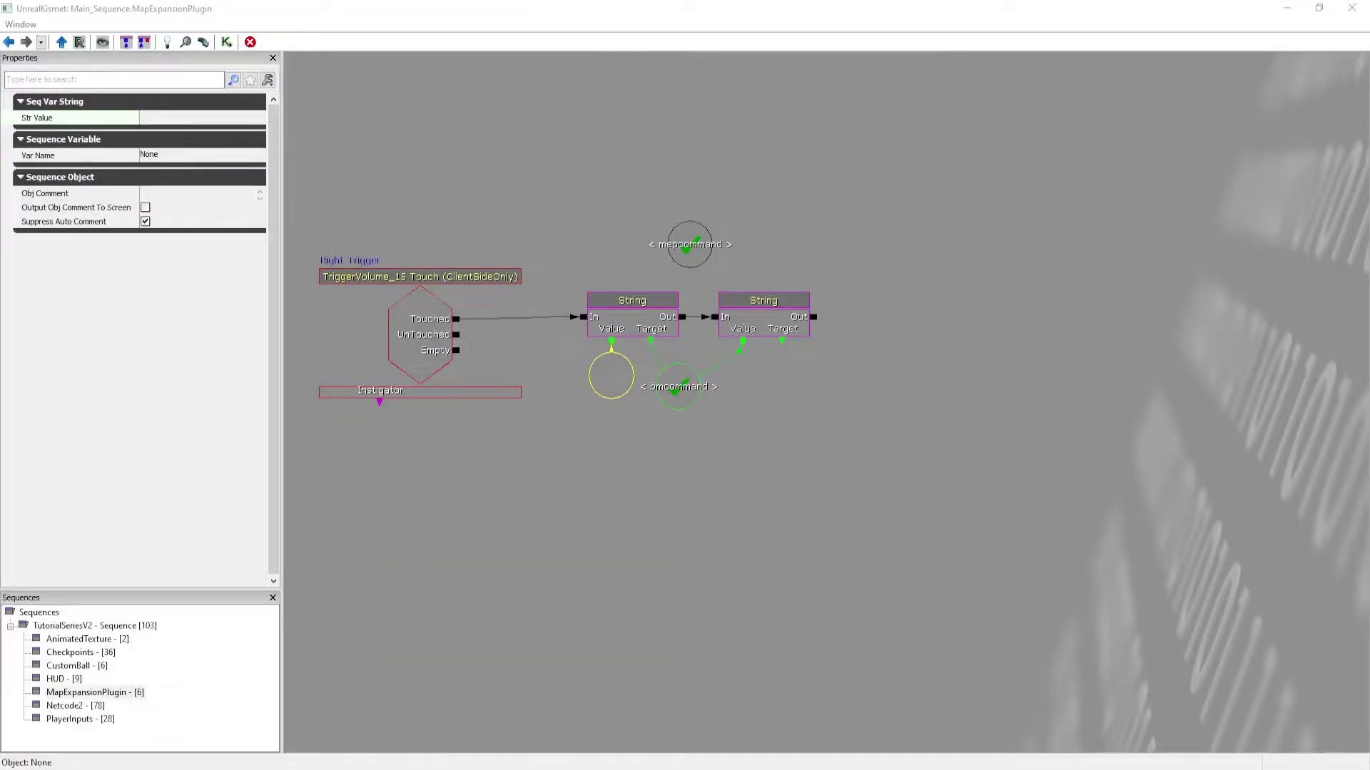
Switch back to UnrealKismet and set the new string variable's value to "ball velocity 0 0 1000".
click(191, 261)
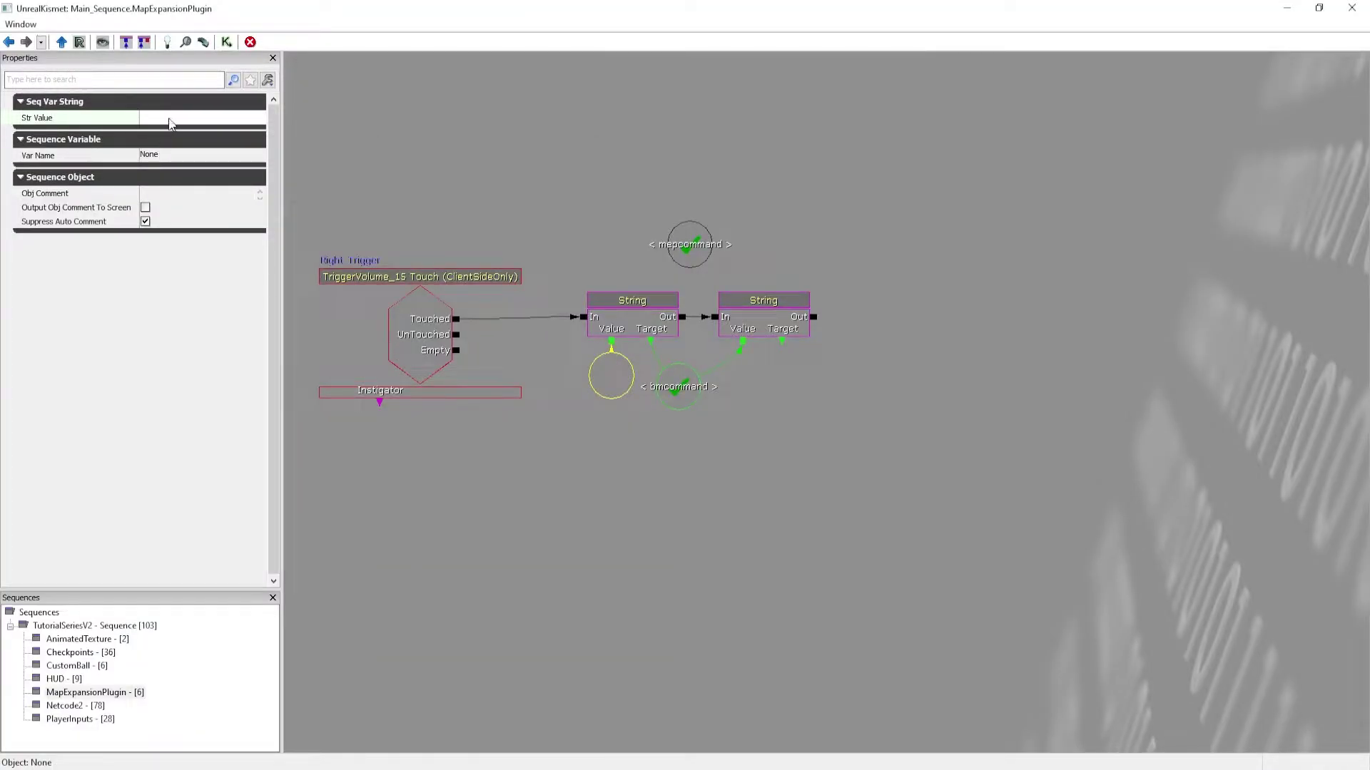
text(ball)
text(velocity 0 0 1000)
key(Return)
click(554, 339)
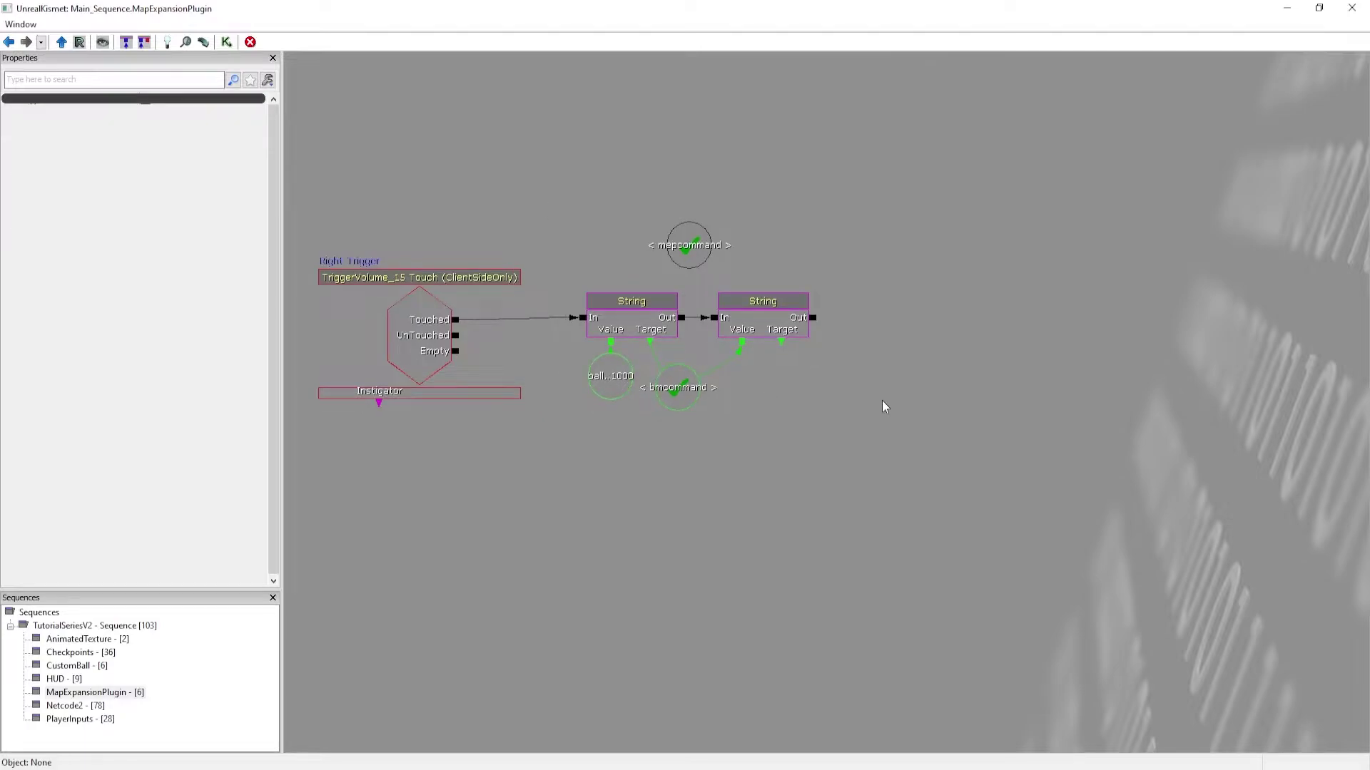
drag(881, 404, 814, 436)
drag(711, 376, 715, 409)
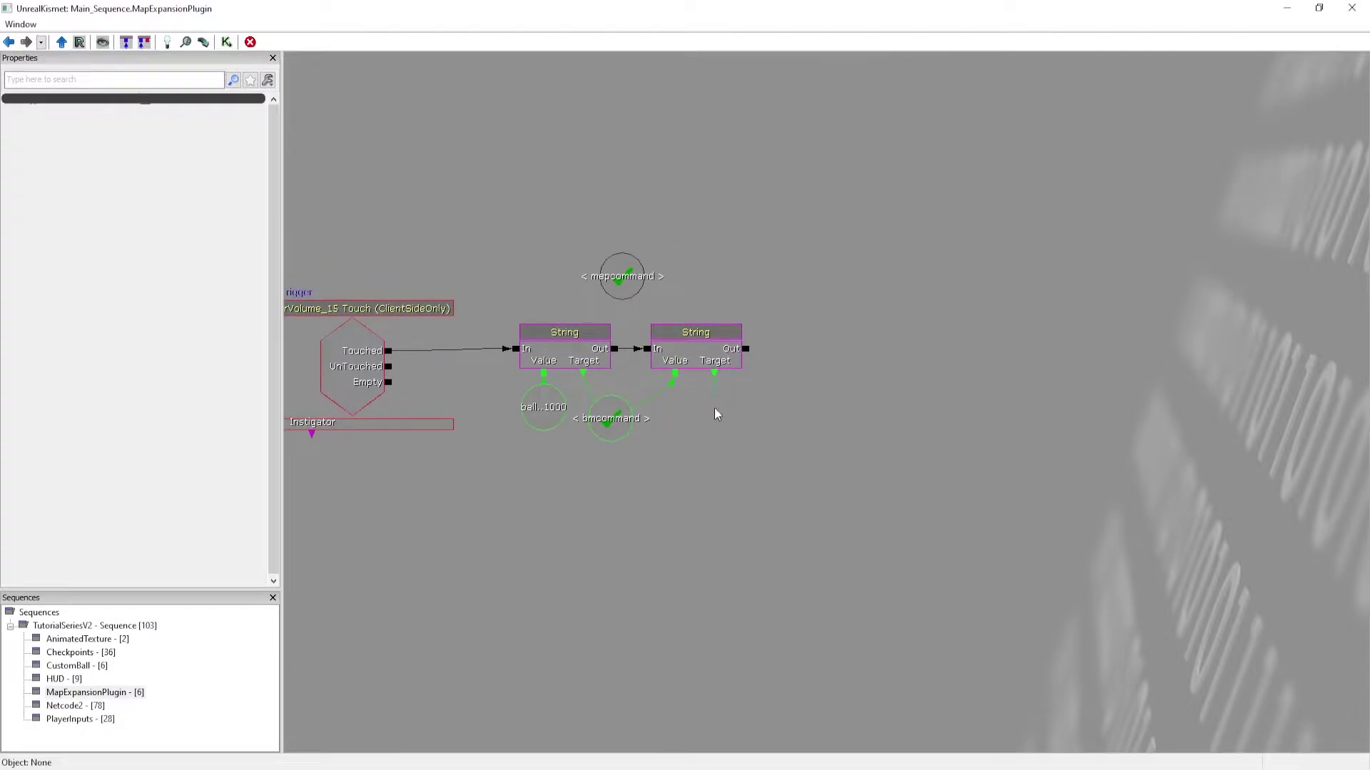
drag(510, 448, 515, 444)
drag(672, 323, 647, 380)
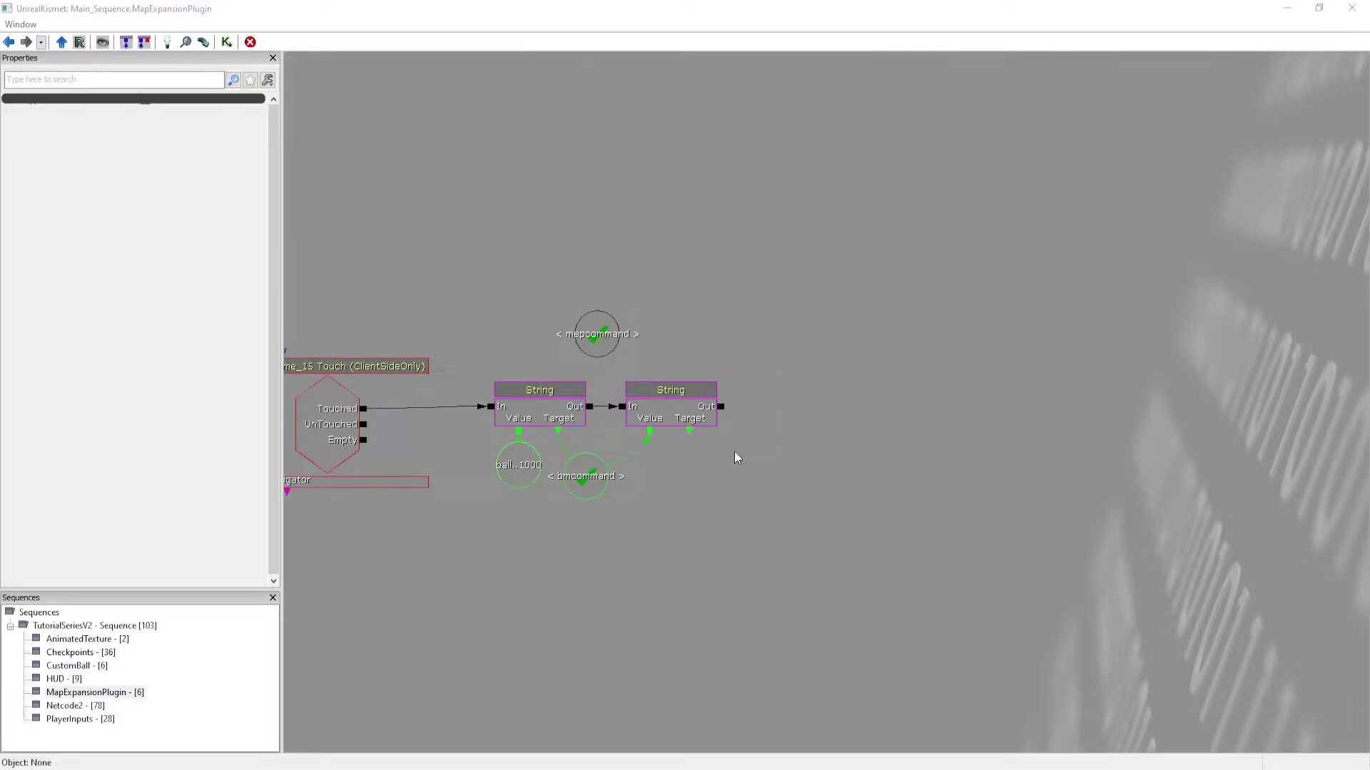
drag(737, 459, 681, 472)
right_click(728, 387)
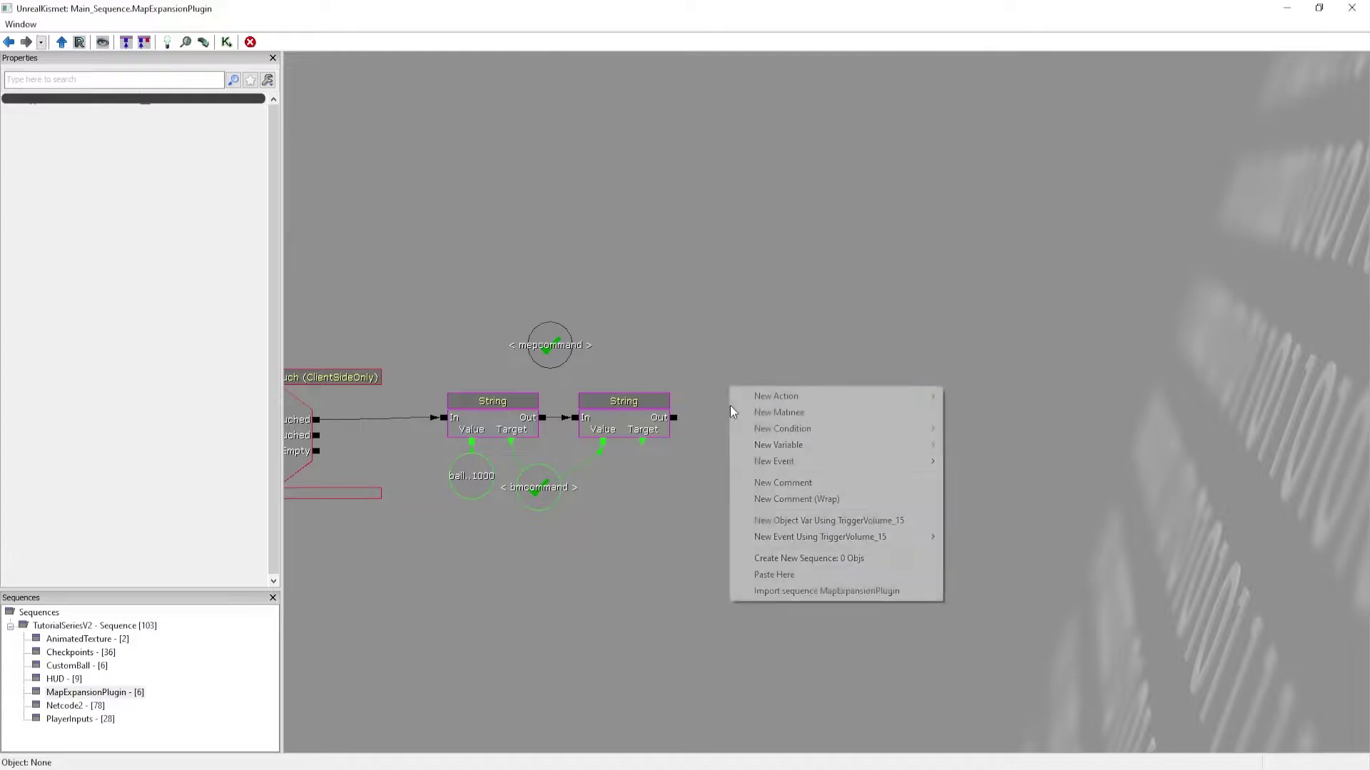
click(716, 358)
Move the mepcommand named variable higher above the first String action, well clear of the connected nodes.
drag(716, 357, 618, 421)
click(498, 404)
drag(497, 403, 430, 327)
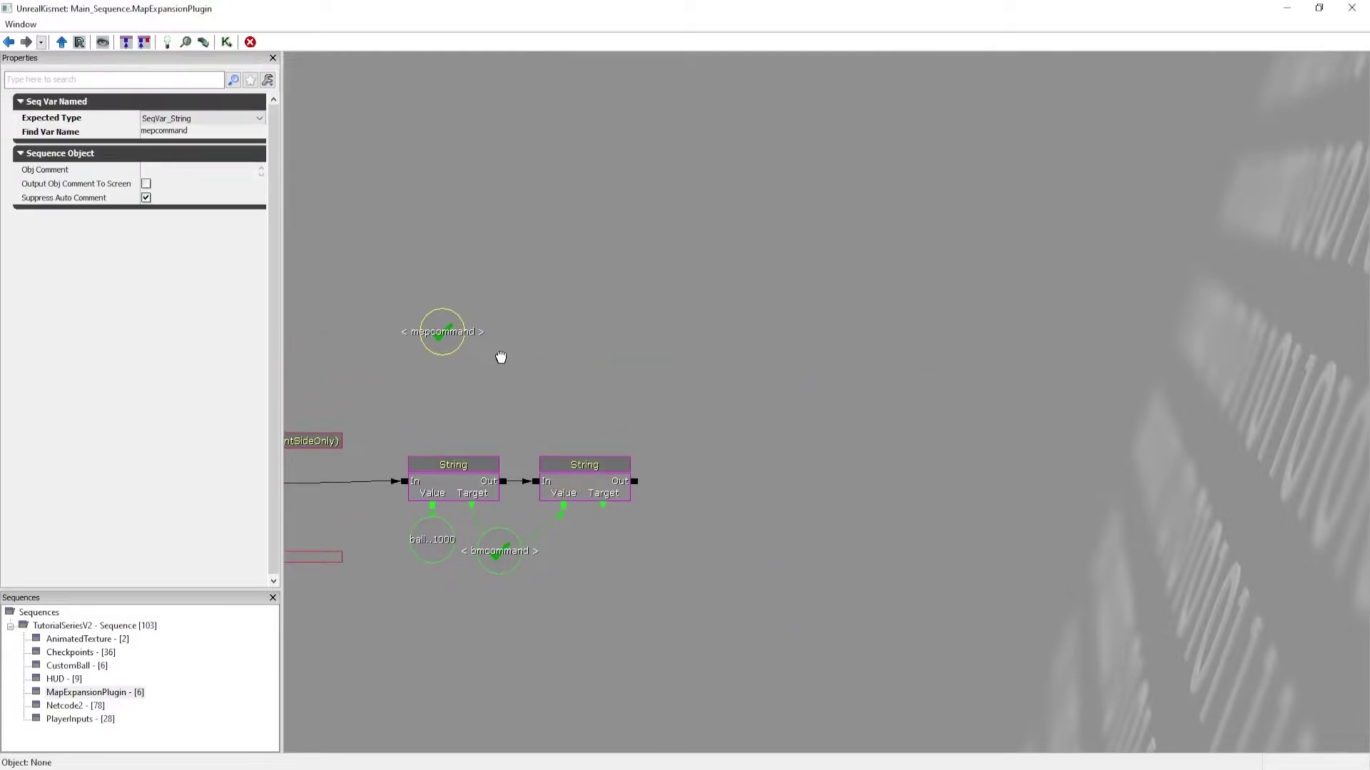
click(504, 518)
ctrl+alt+drag(431, 408, 774, 592)
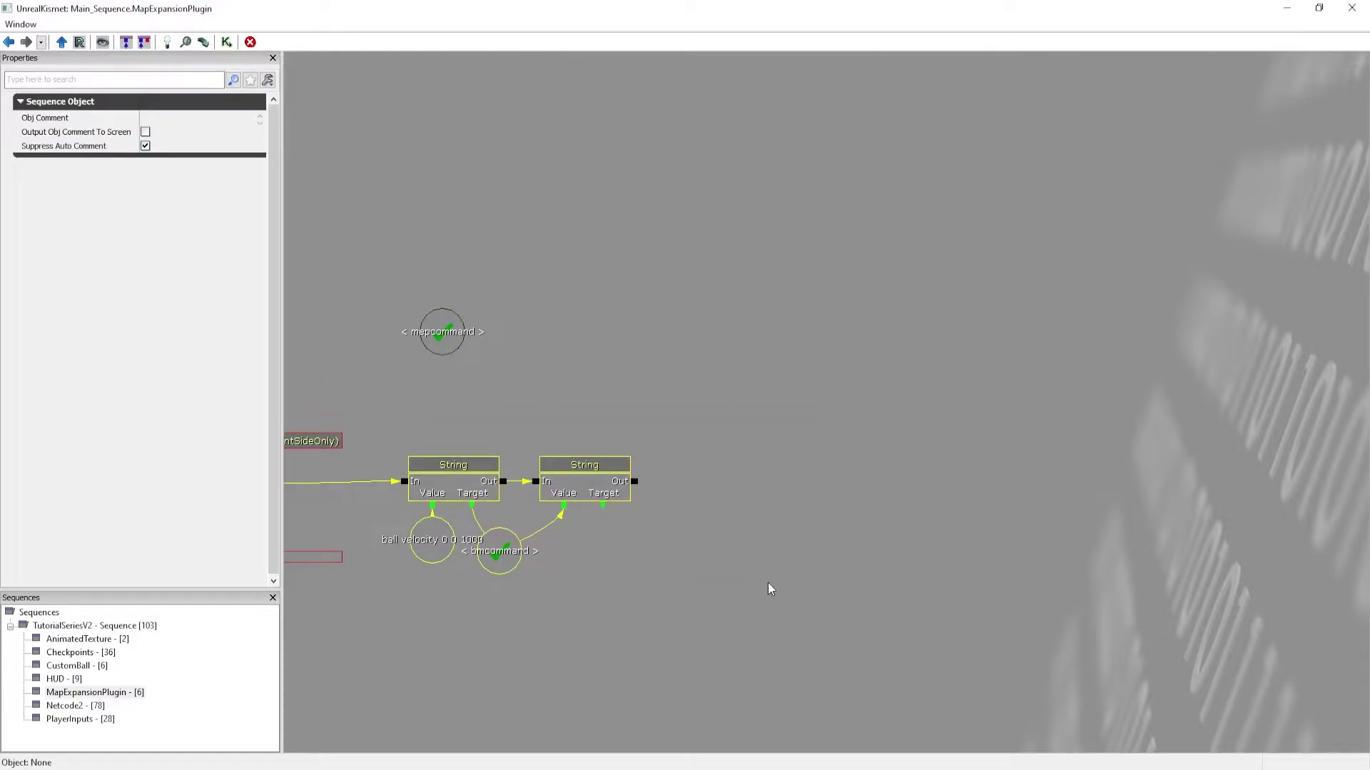
click(610, 438)
In the main TutorialSeriesV2 sequence, widen the Map Expansion Plugin Variables comment box and move mepcommand away from bmcommand.
click(143, 625)
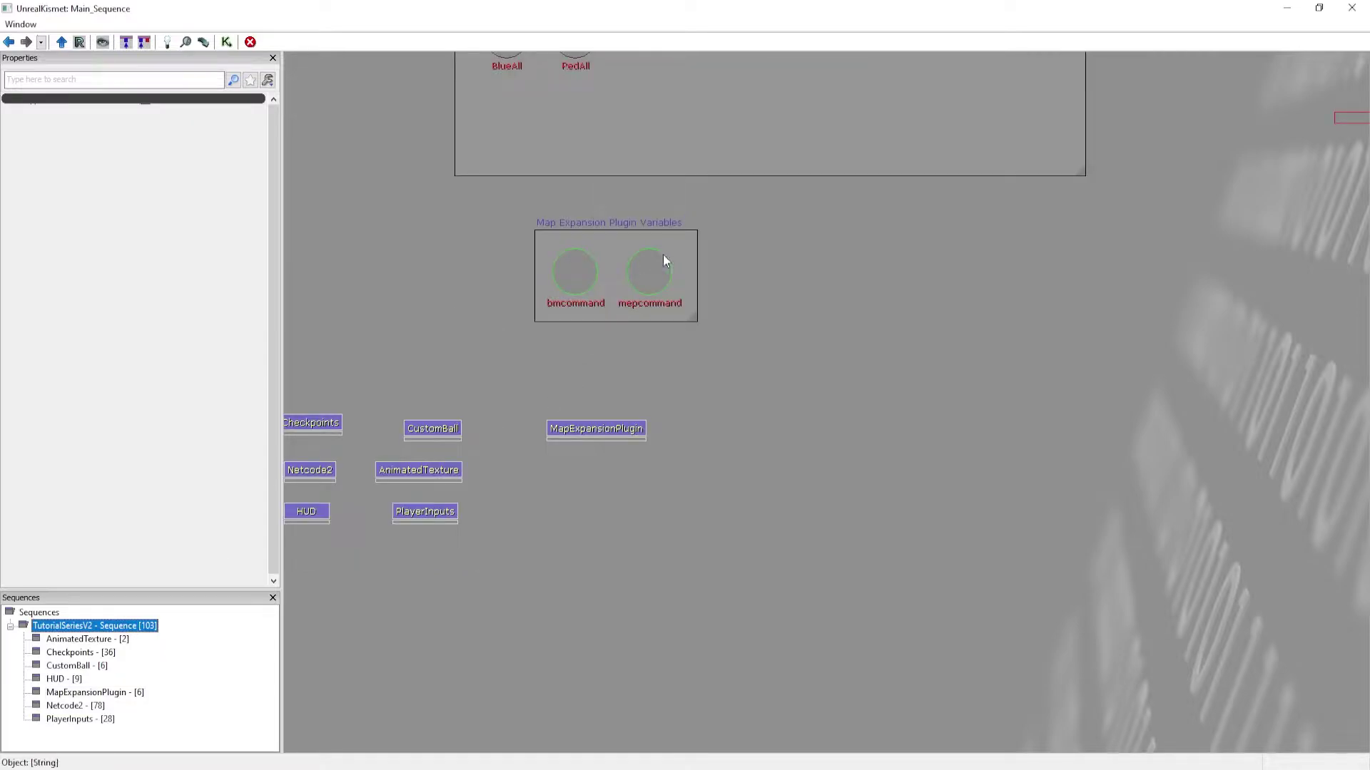
drag(694, 318, 858, 324)
drag(645, 275, 759, 266)
Duplicate the bmcommand variable and place the copy between bmcommand and mepcommand in the comment box.
click(572, 263)
key(ctrl+c)
key(ctrl+v)
ctrl+drag(840, 396, 637, 263)
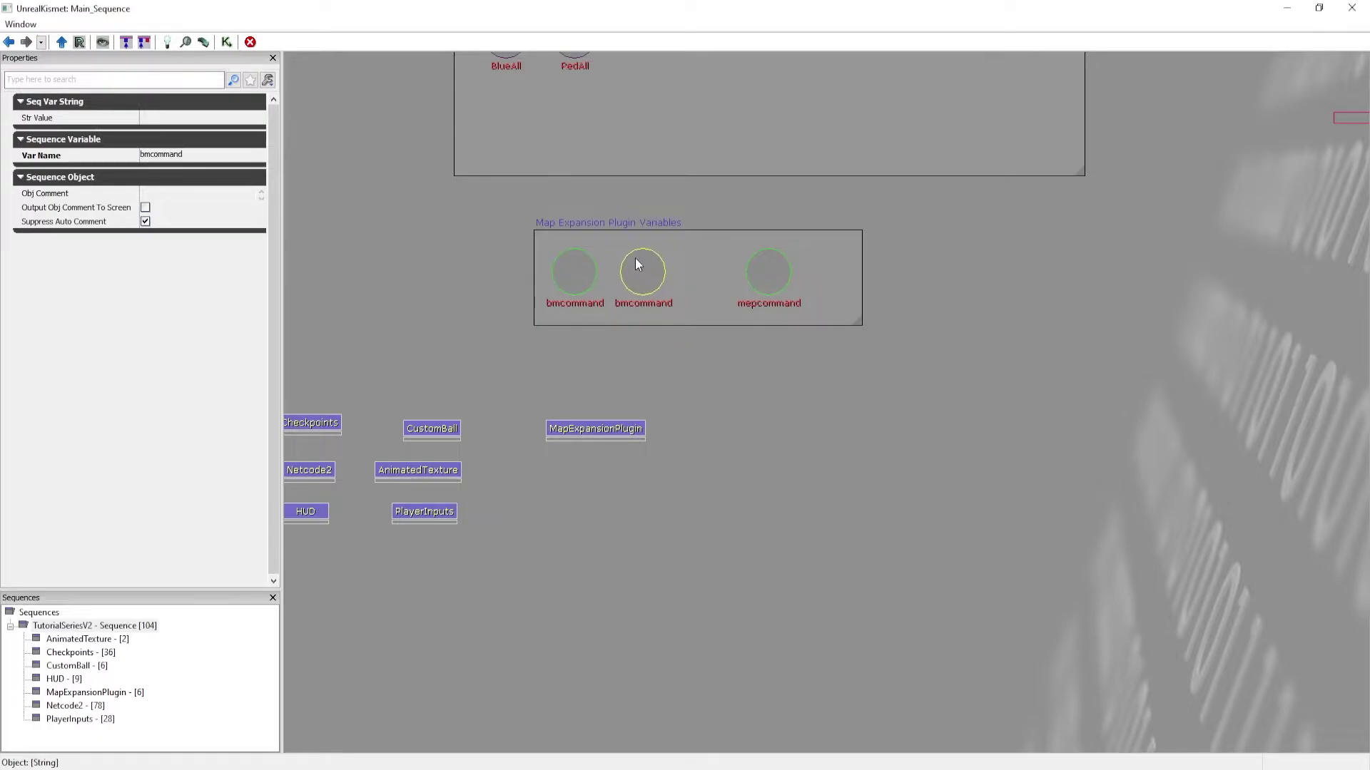
Rename the copied bmcommand variable in the Map Expansion Plugin Variables comment box as bmlog.
click(192, 153)
text(bmlog)
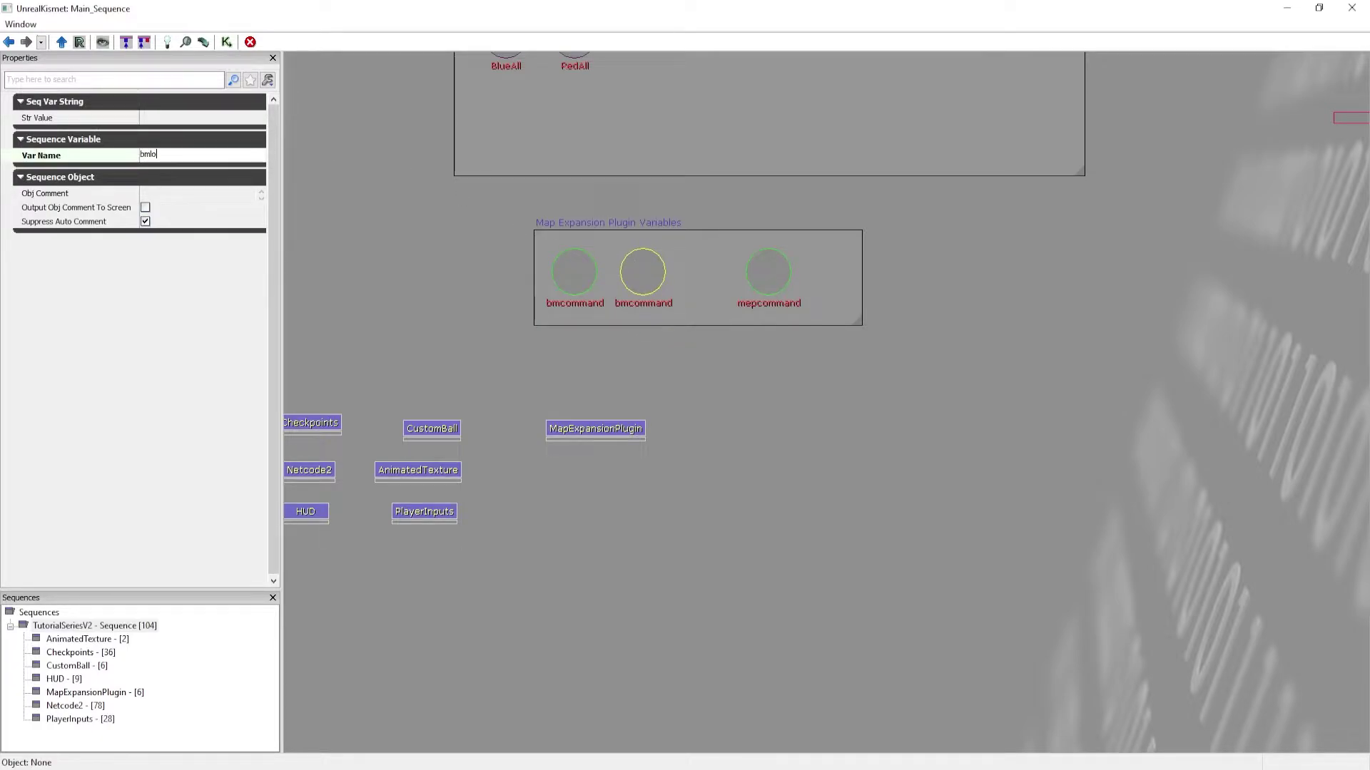
key(Return)
Move mepcommand close to bmlog and narrow the Map Expansion Plugin Variables comment box to fit the three variables.
drag(749, 255, 692, 253)
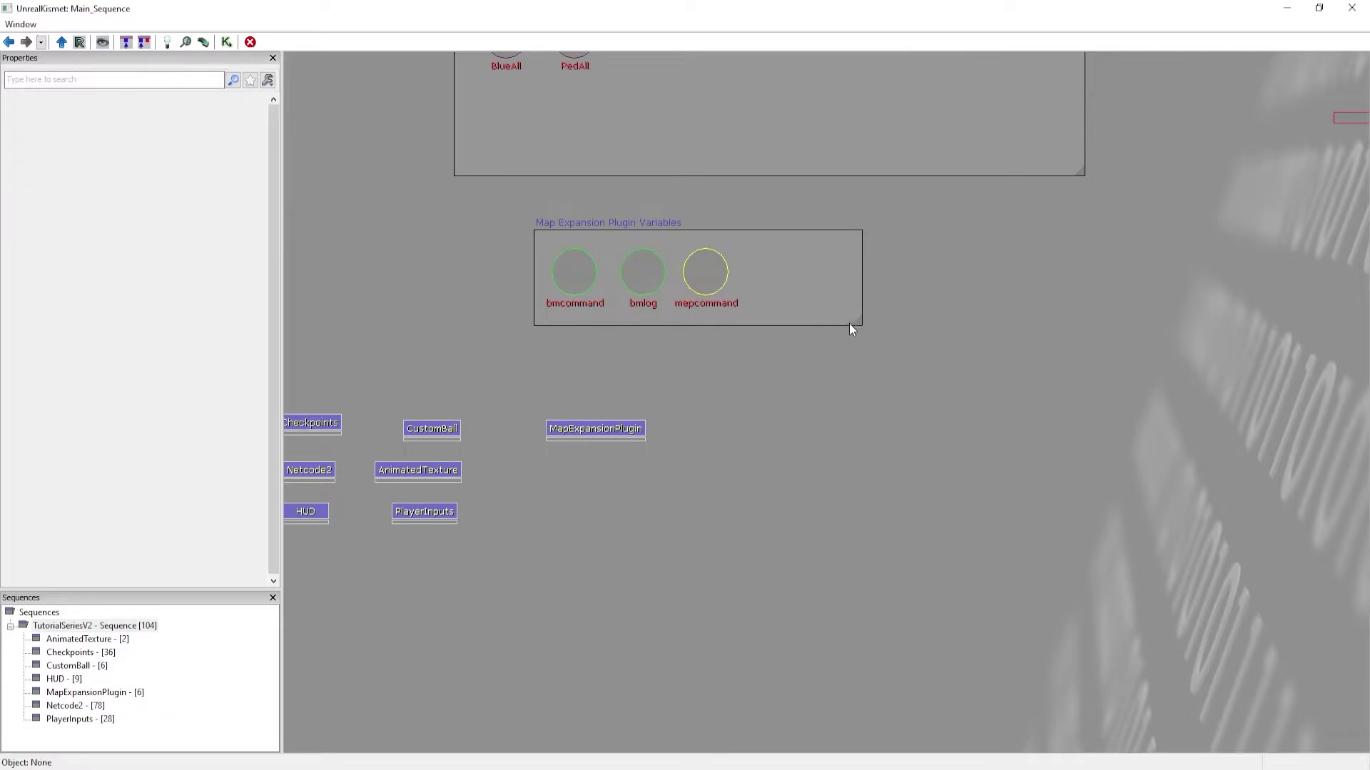
drag(856, 323, 762, 326)
click(784, 356)
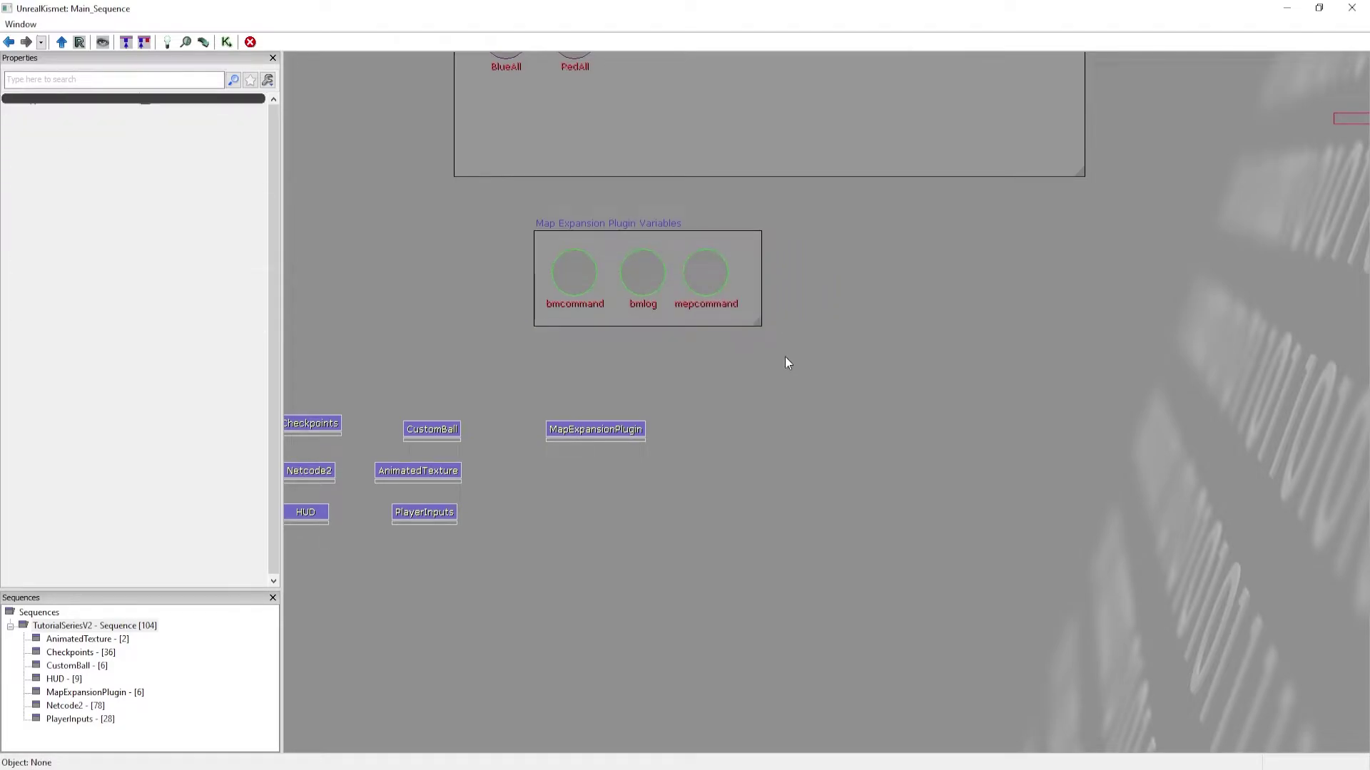
In the MapExpansionPlugin sequence, add a named variable beside mepcommand that finds bmlog.
double_click(607, 437)
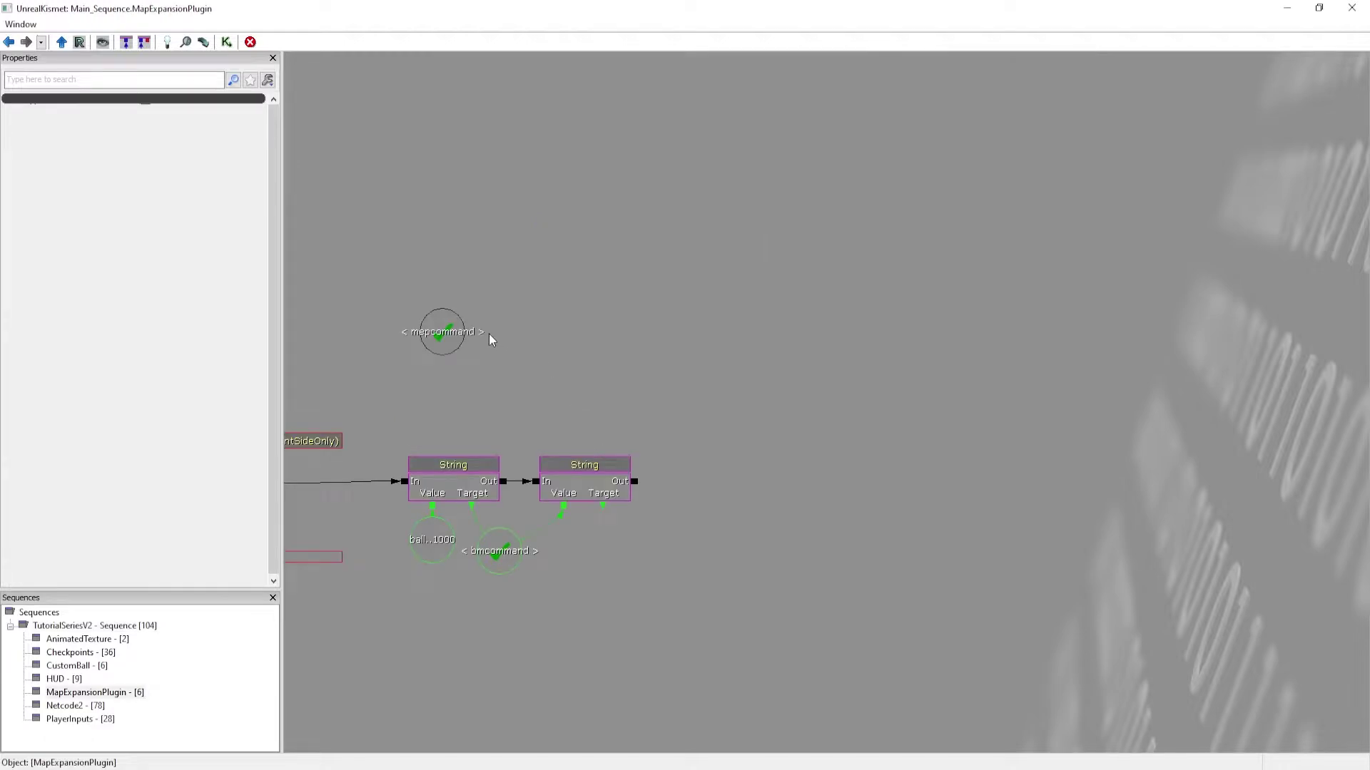
click(517, 323)
click(161, 132)
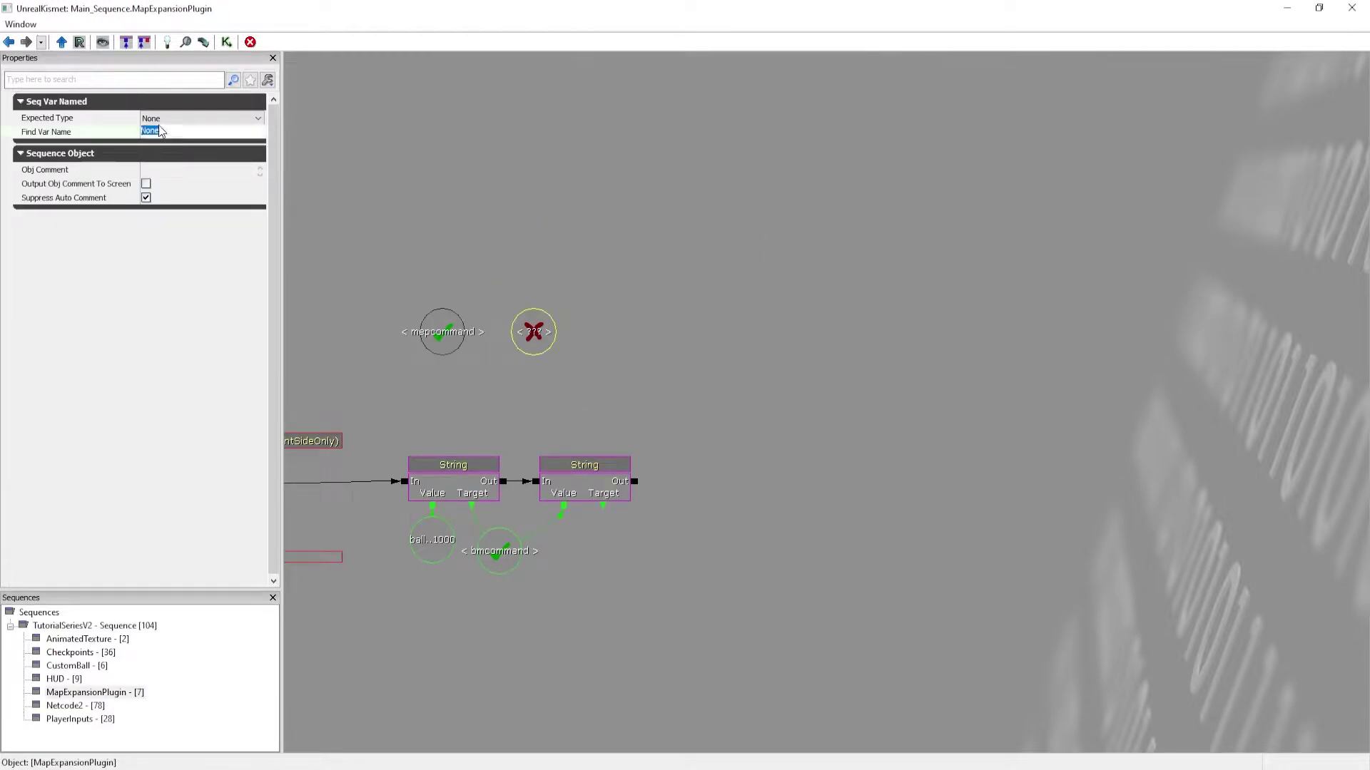
text(bmlog)
key(Return)
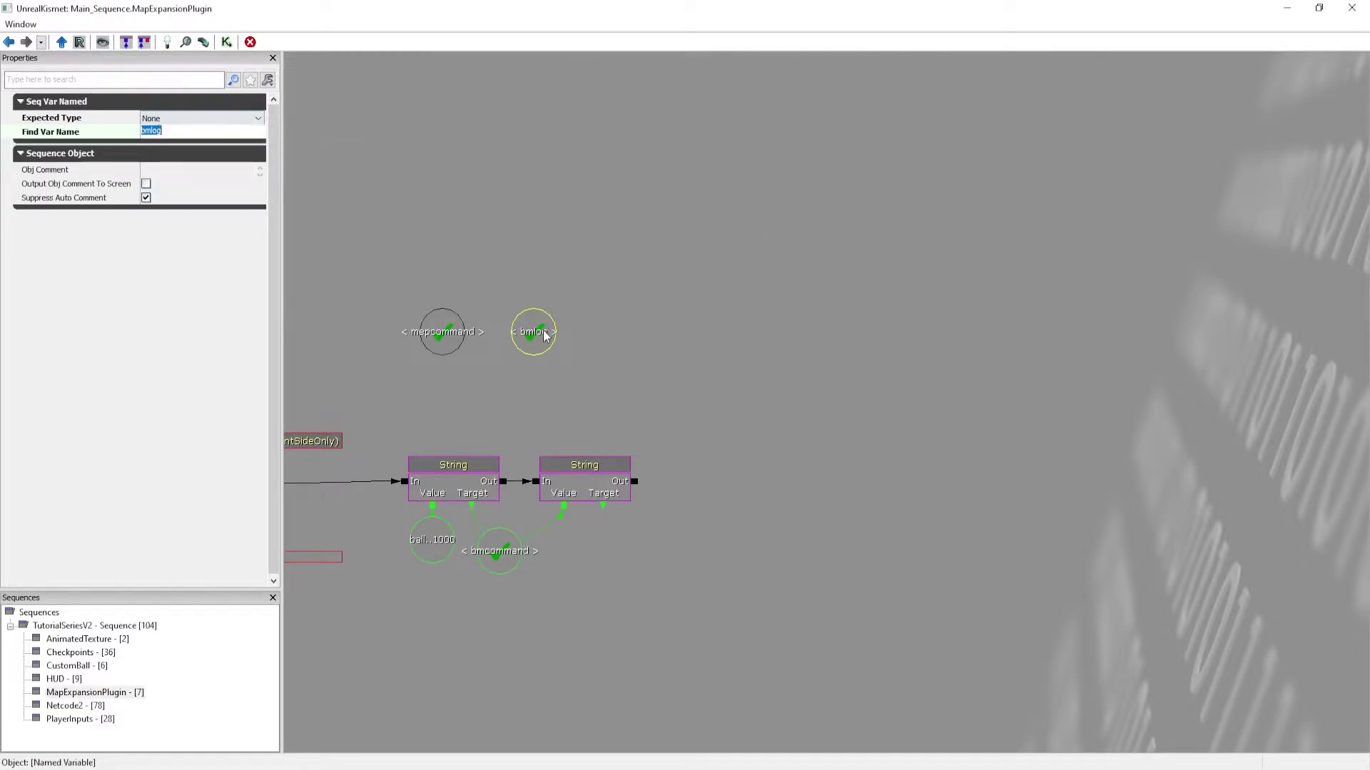
click(578, 340)
Duplicate both String actions with their variables, place the copy higher up past the originals, and link the second String's Out to the copy's In.
ctrl+alt+drag(410, 434, 785, 635)
key(ctrl+v)
ctrl+drag(896, 421, 838, 341)
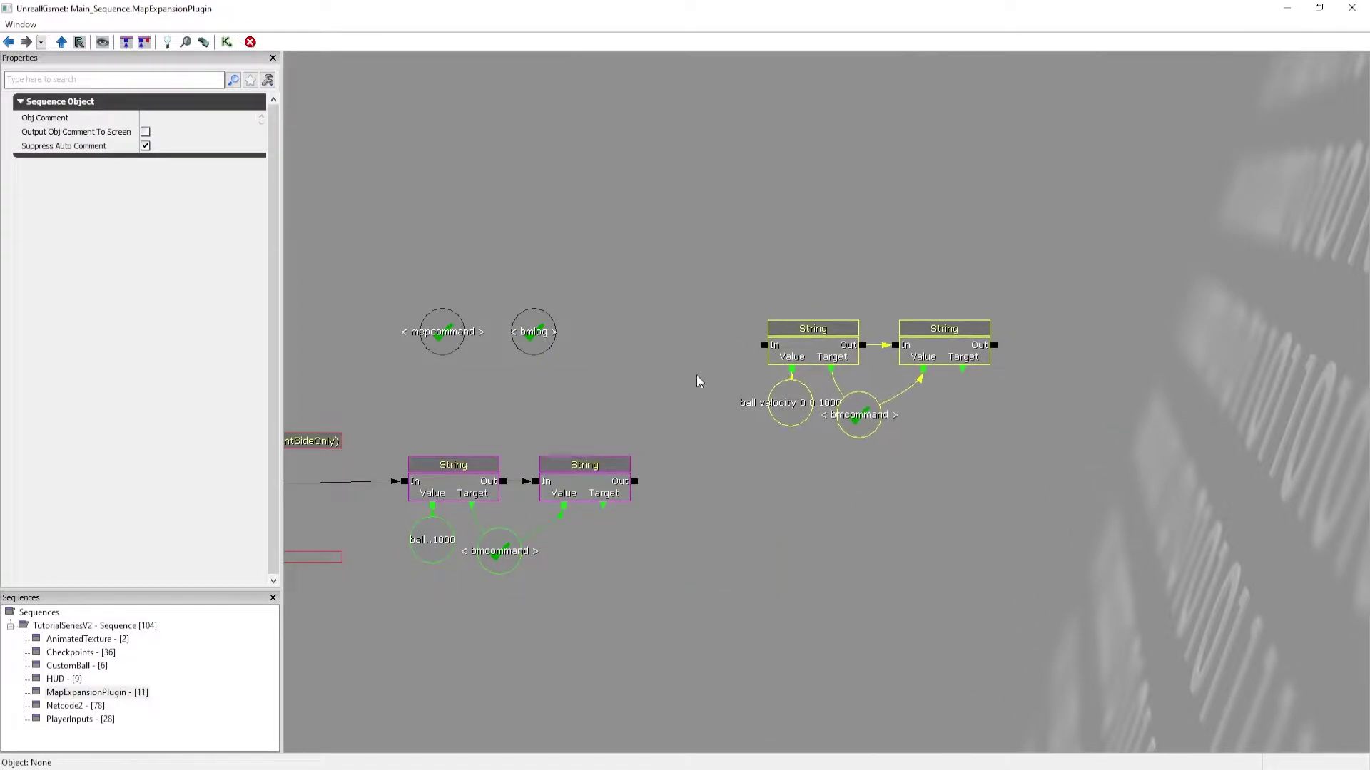
drag(635, 482, 758, 345)
Change the named variable in the copied String group to find bmlog.
click(867, 426)
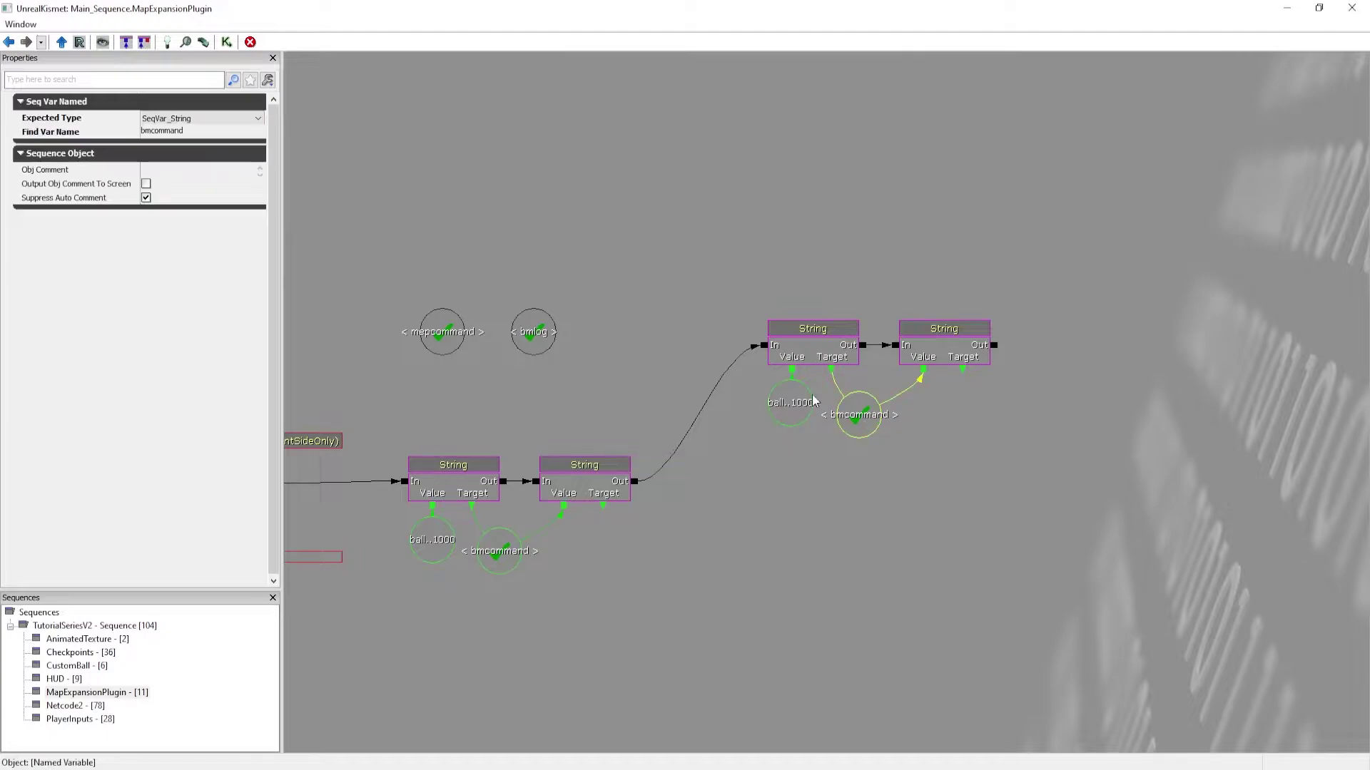
click(157, 131)
drag(202, 144, 152, 144)
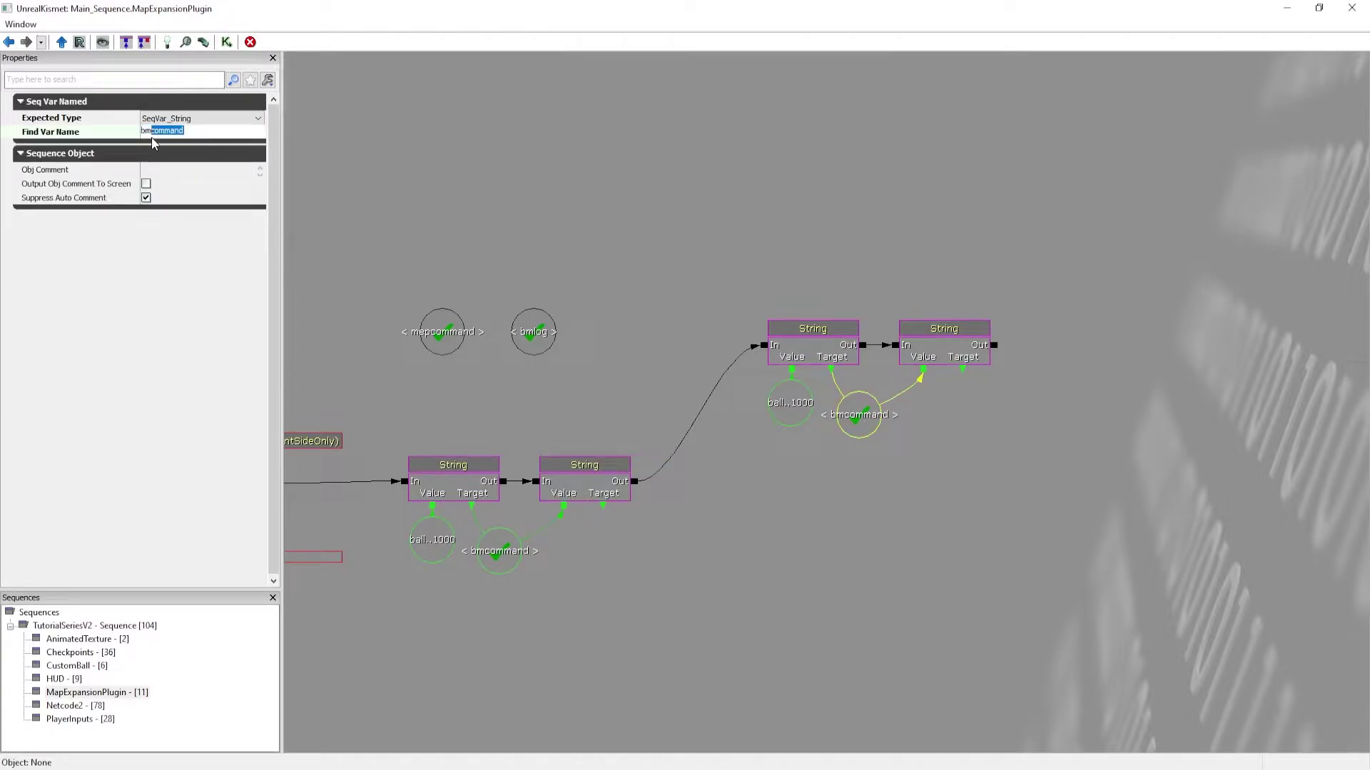
text(log)
key(Return)
Set the copied group's string variable value to "Ball Launched Up".
click(792, 404)
click(194, 105)
click(194, 105)
click(194, 117)
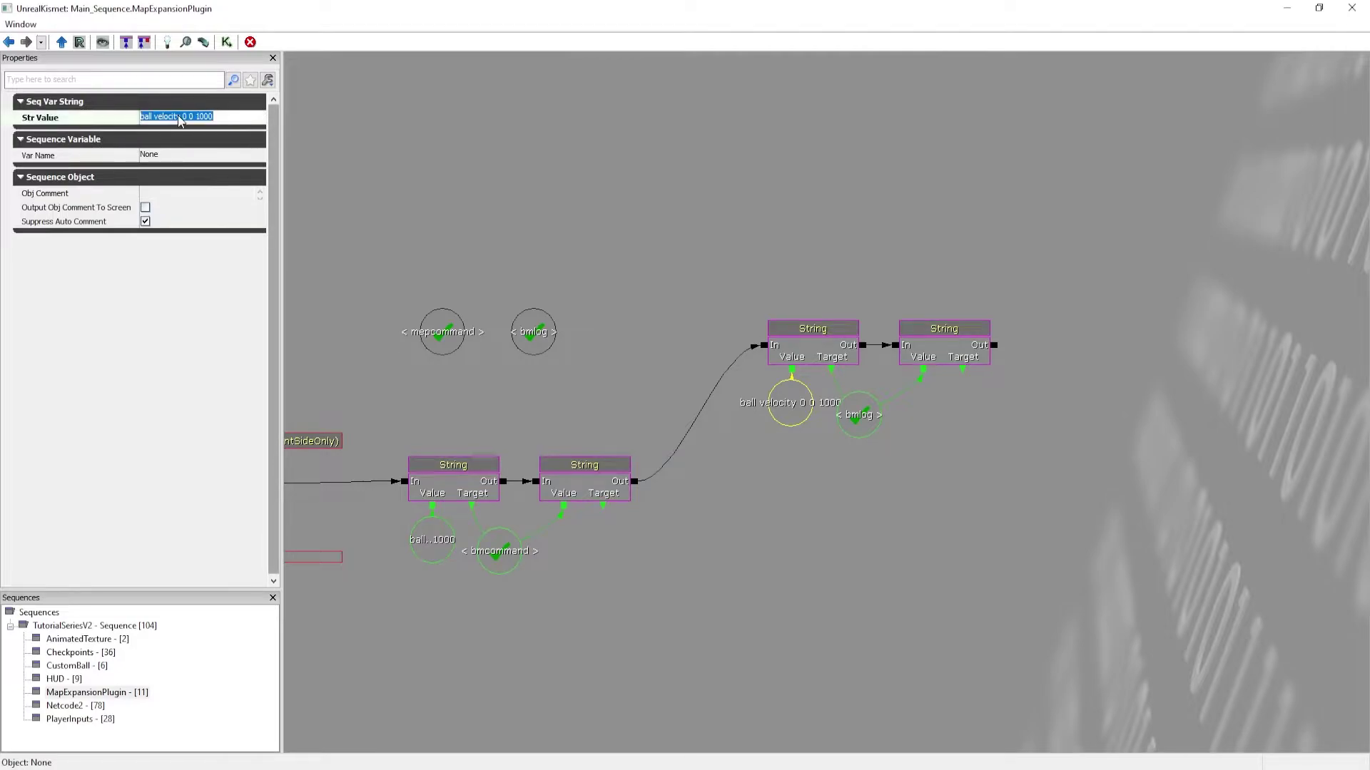
text(Ball La)
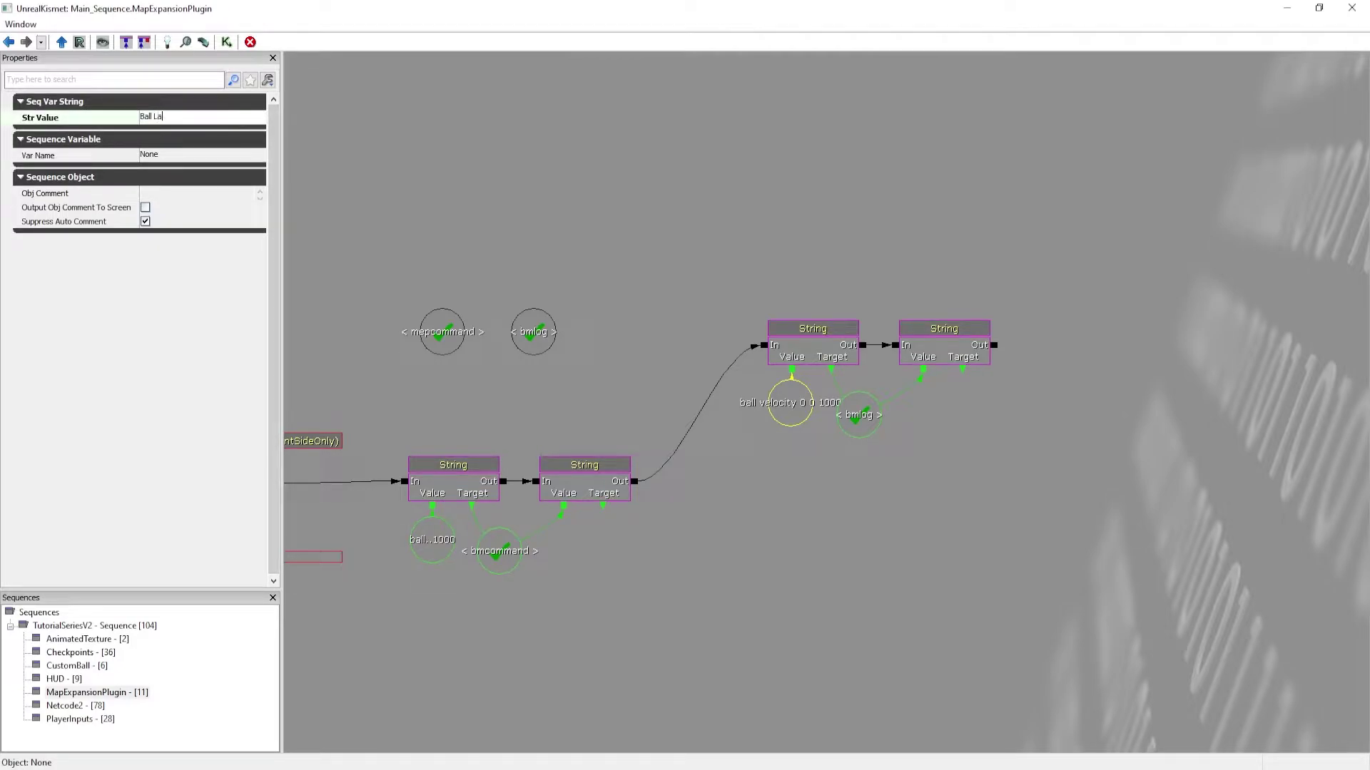
text(unched Up)
key(Return)
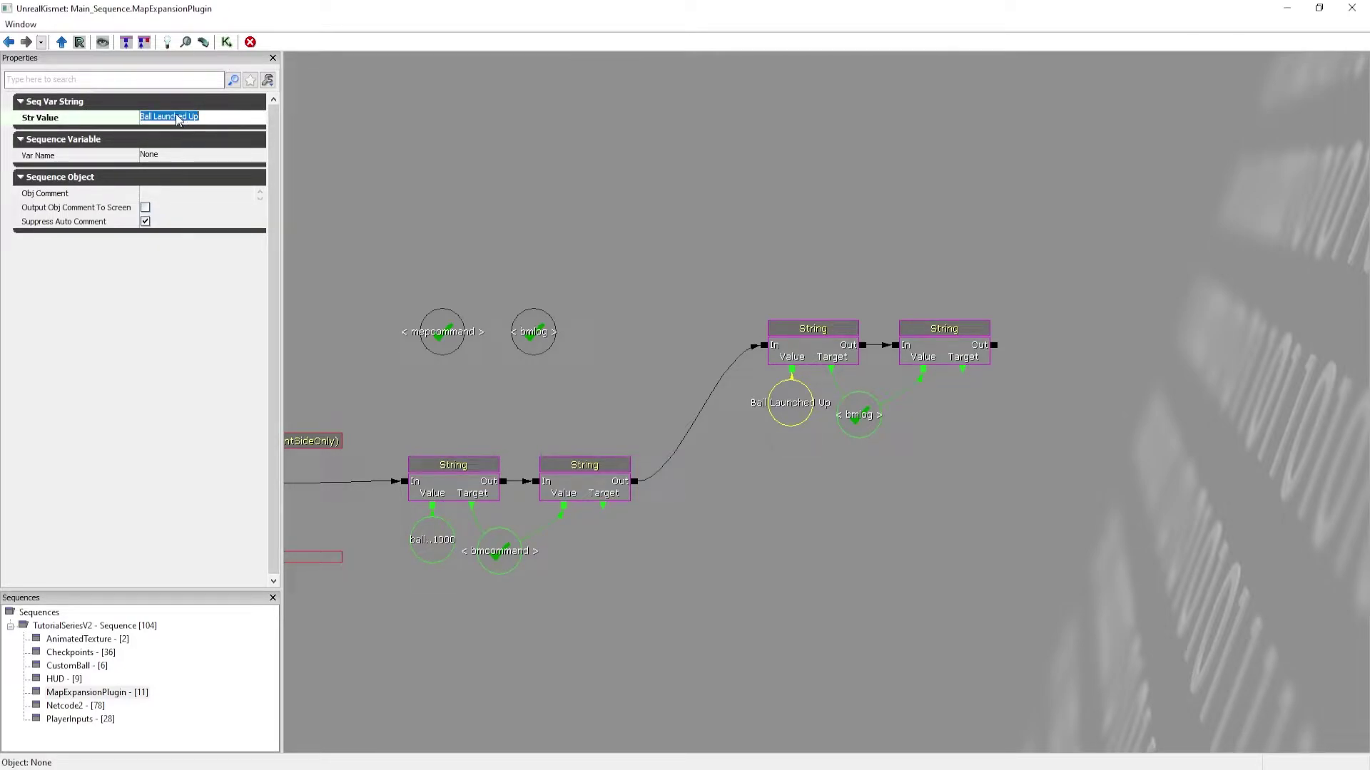
Move the whole bmlog String group slightly higher and deselect it.
ctrl+alt+drag(674, 267, 1097, 438)
ctrl+drag(782, 330, 784, 307)
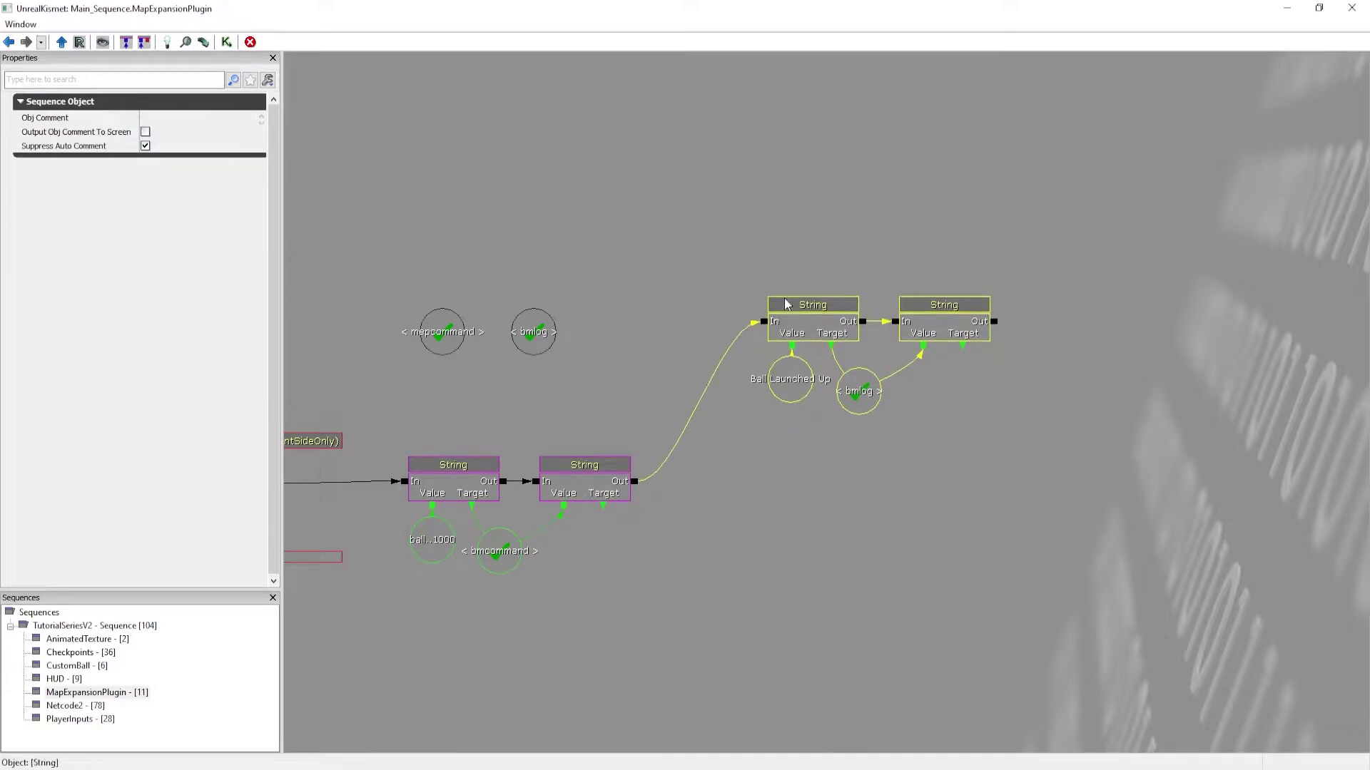
click(745, 289)
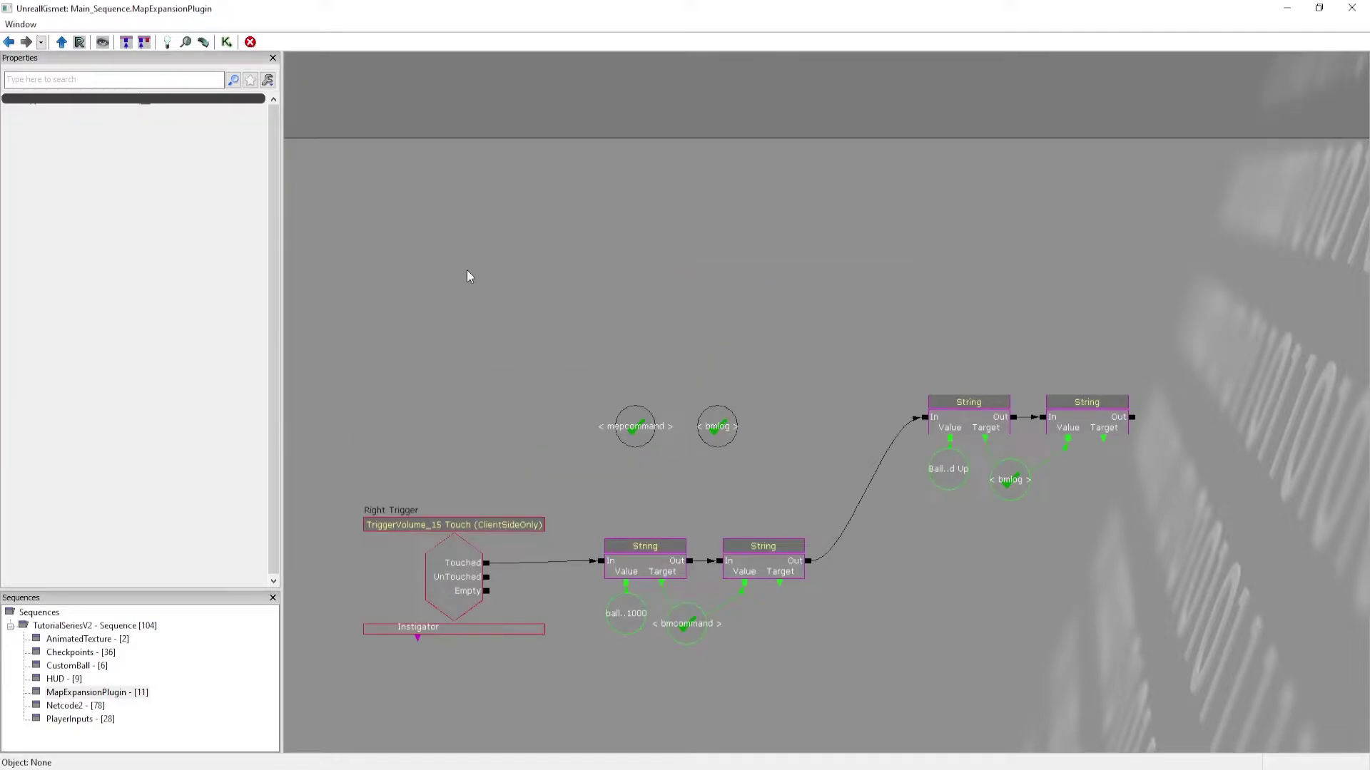
drag(466, 270, 481, 297)
key(r)
click(423, 235)
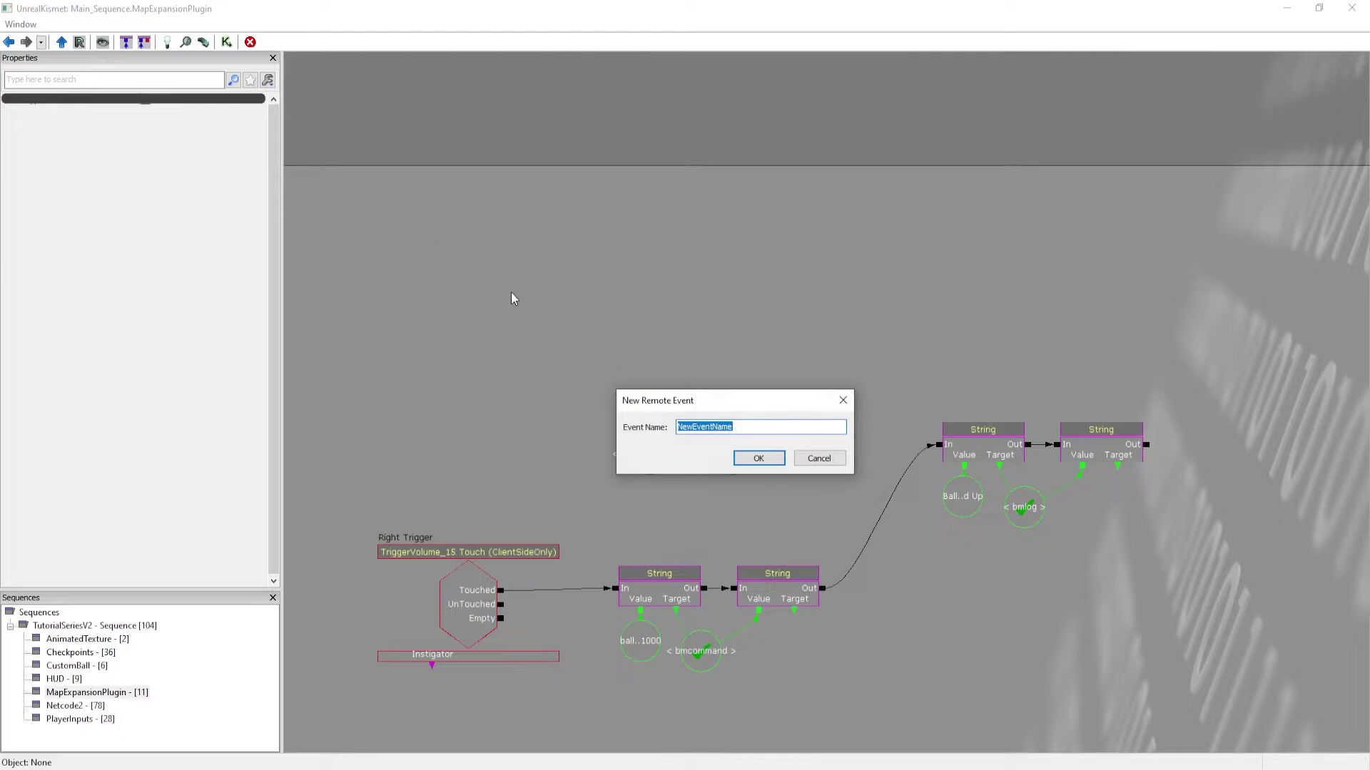
key(Escape)
Add a Remote Event above the Right Trigger event and set its event name to MEPLoaded.
right_click(357, 234)
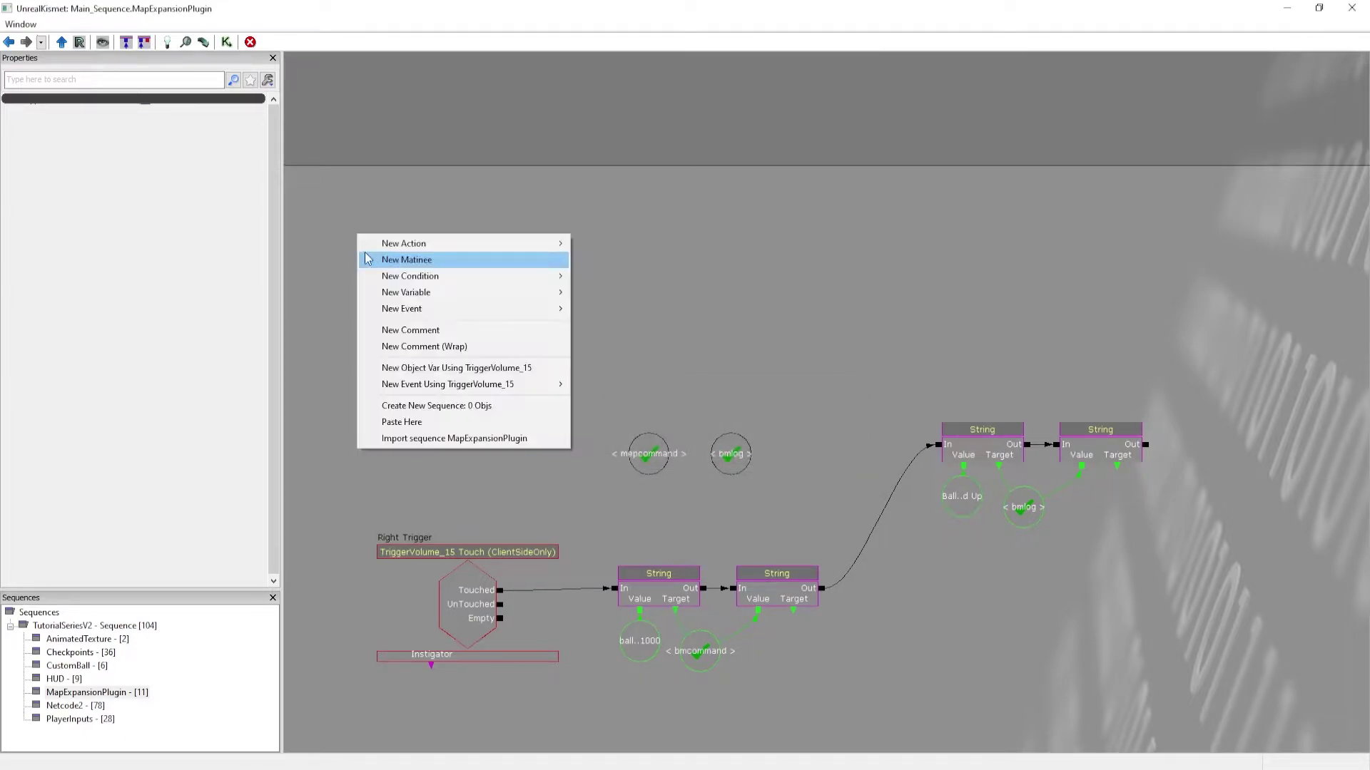
mouse_move(500, 311)
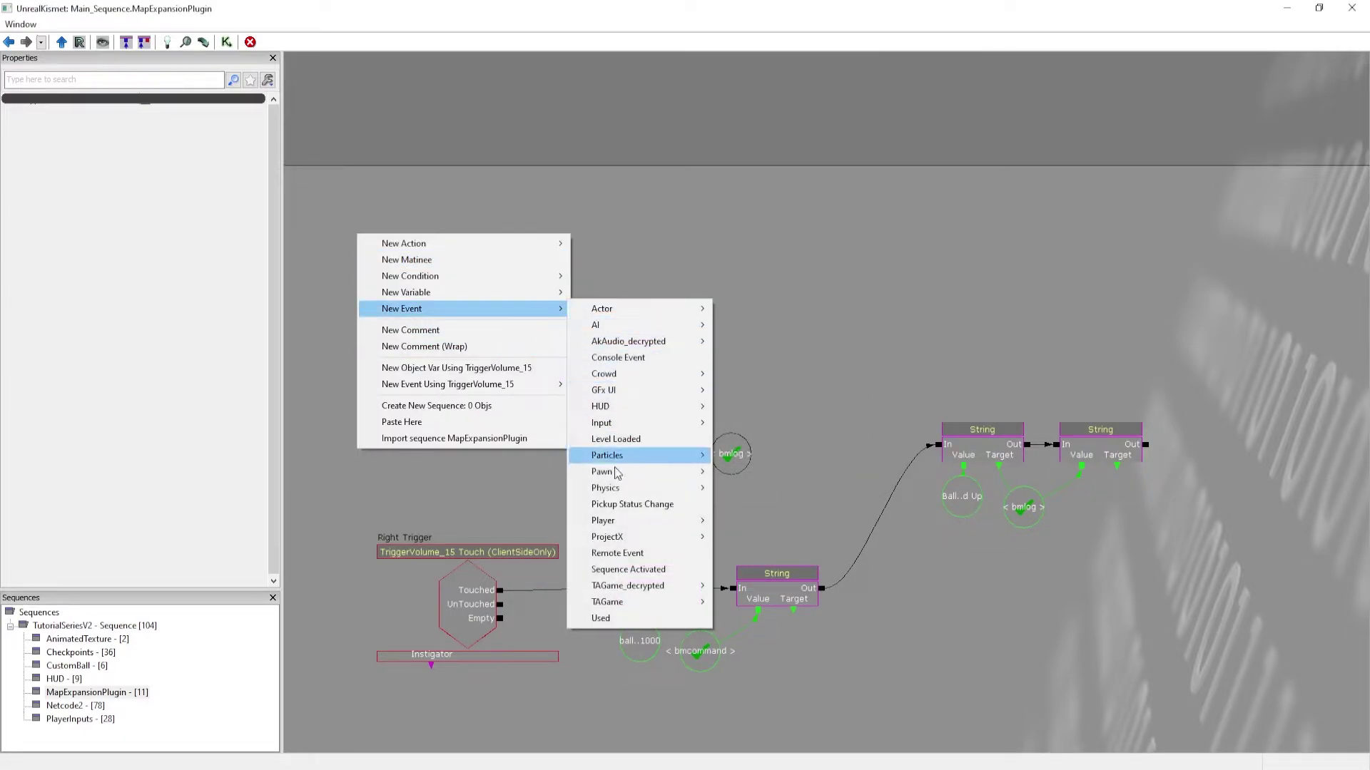
click(632, 555)
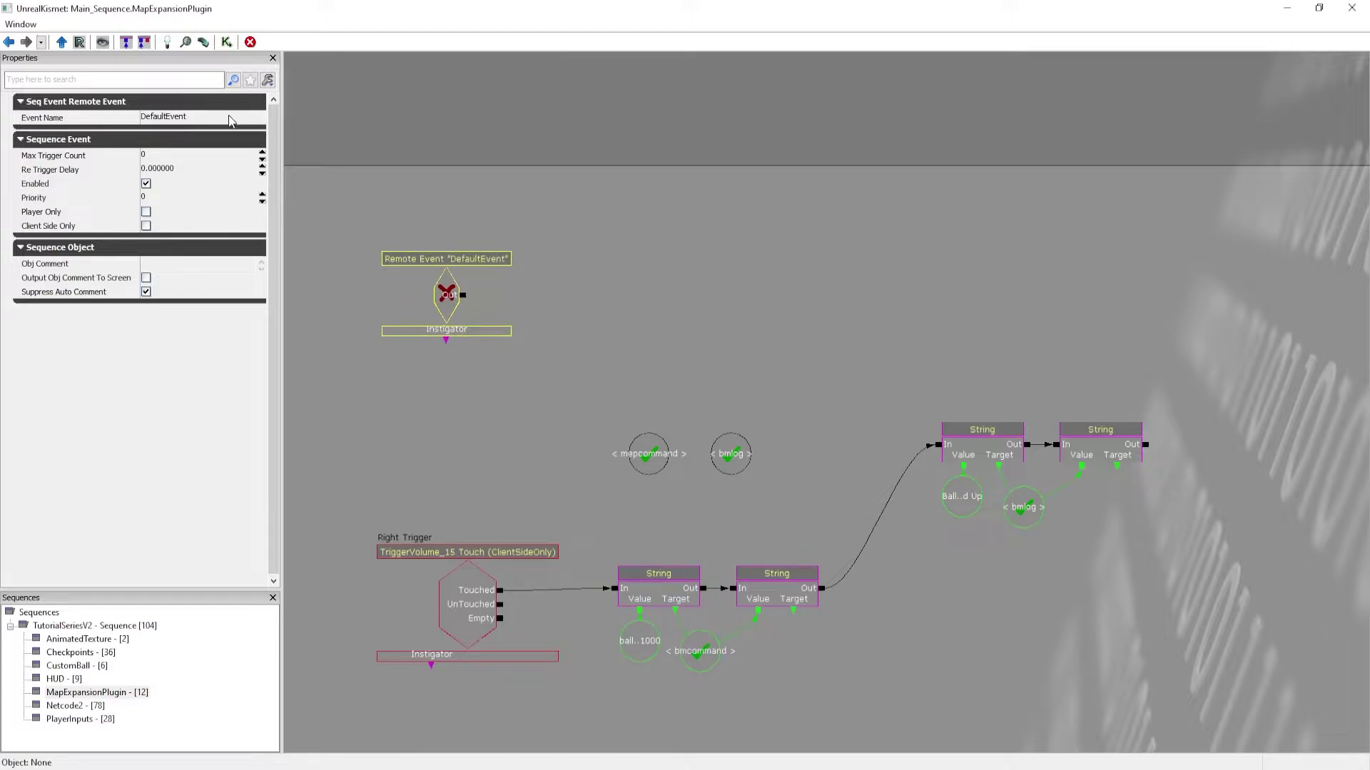
click(233, 122)
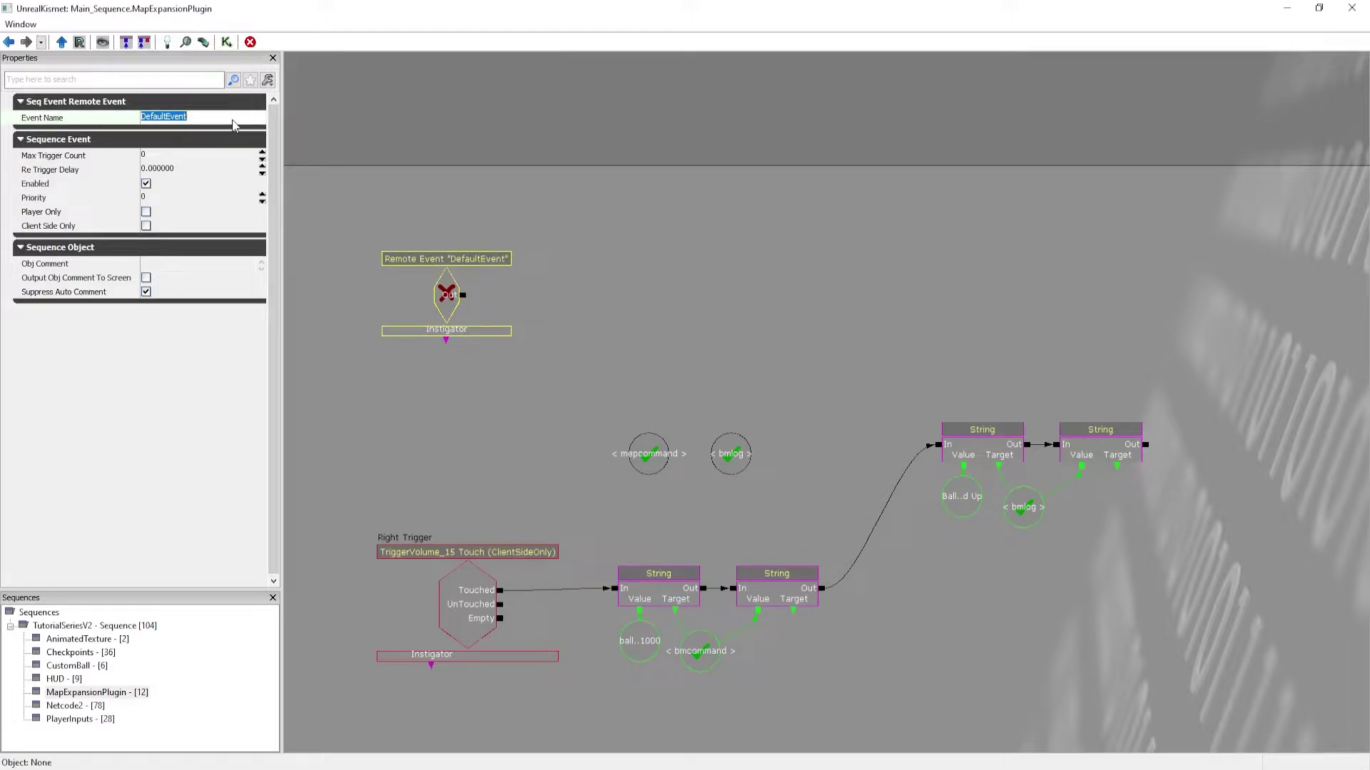
text(MEPLoaded)
key(Return)
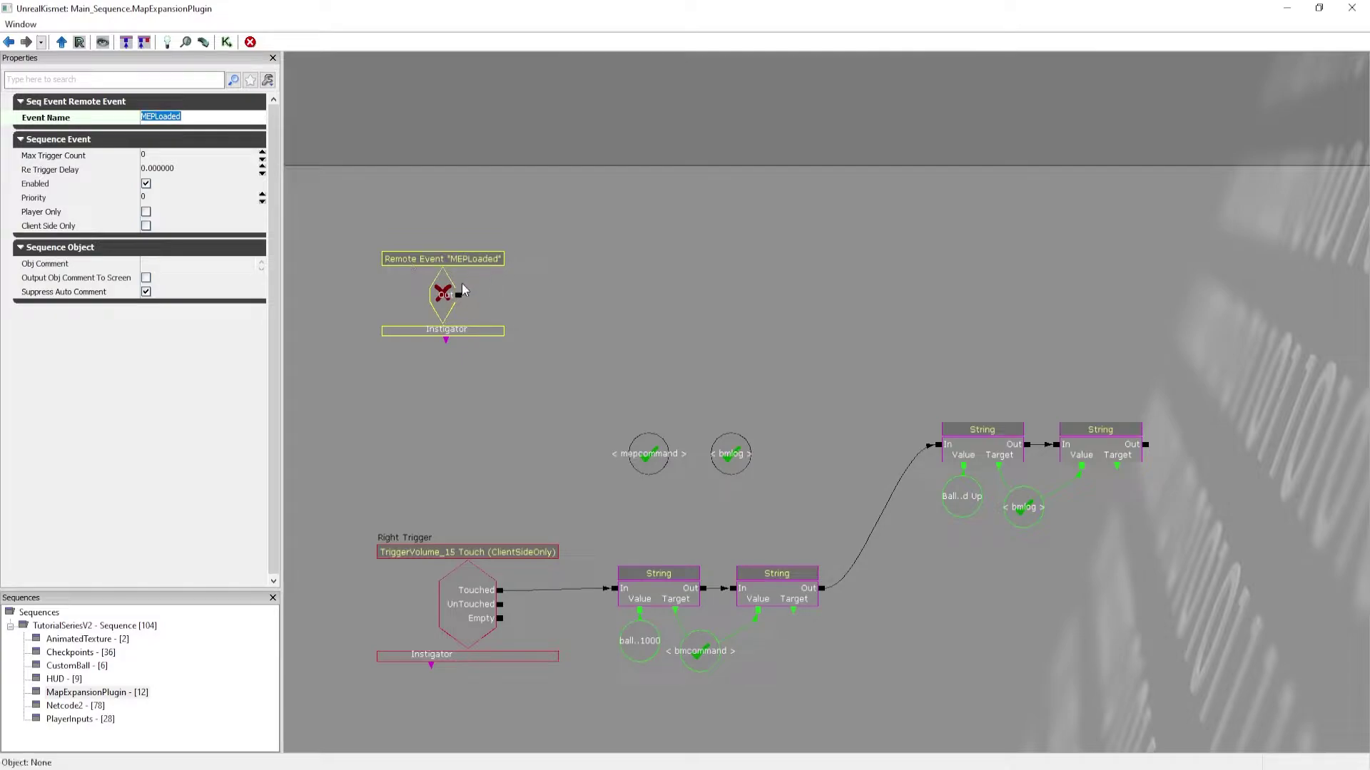
click(480, 299)
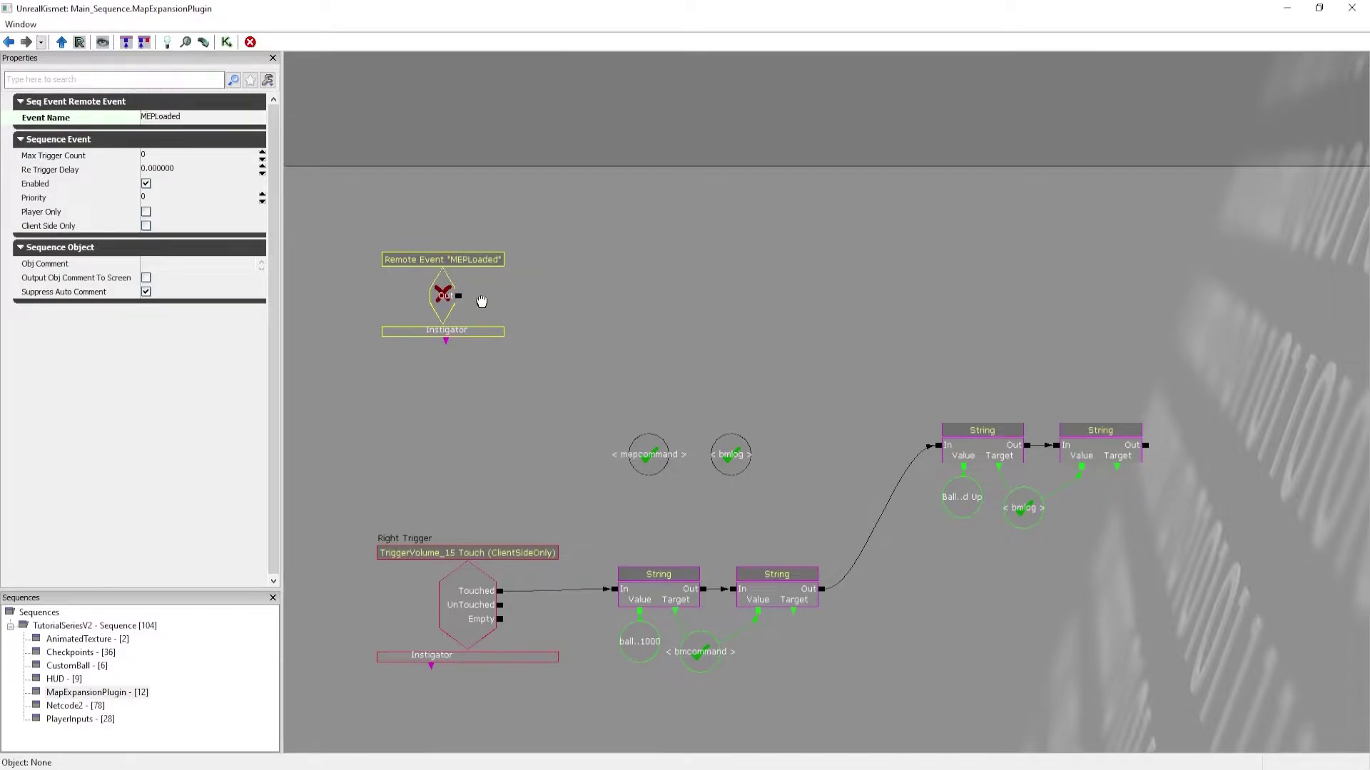
Add a Draw Text action beside the MEPLoaded remote event and connect the event's Out to Show.
right_click(510, 269)
mouse_move(539, 281)
mouse_move(806, 555)
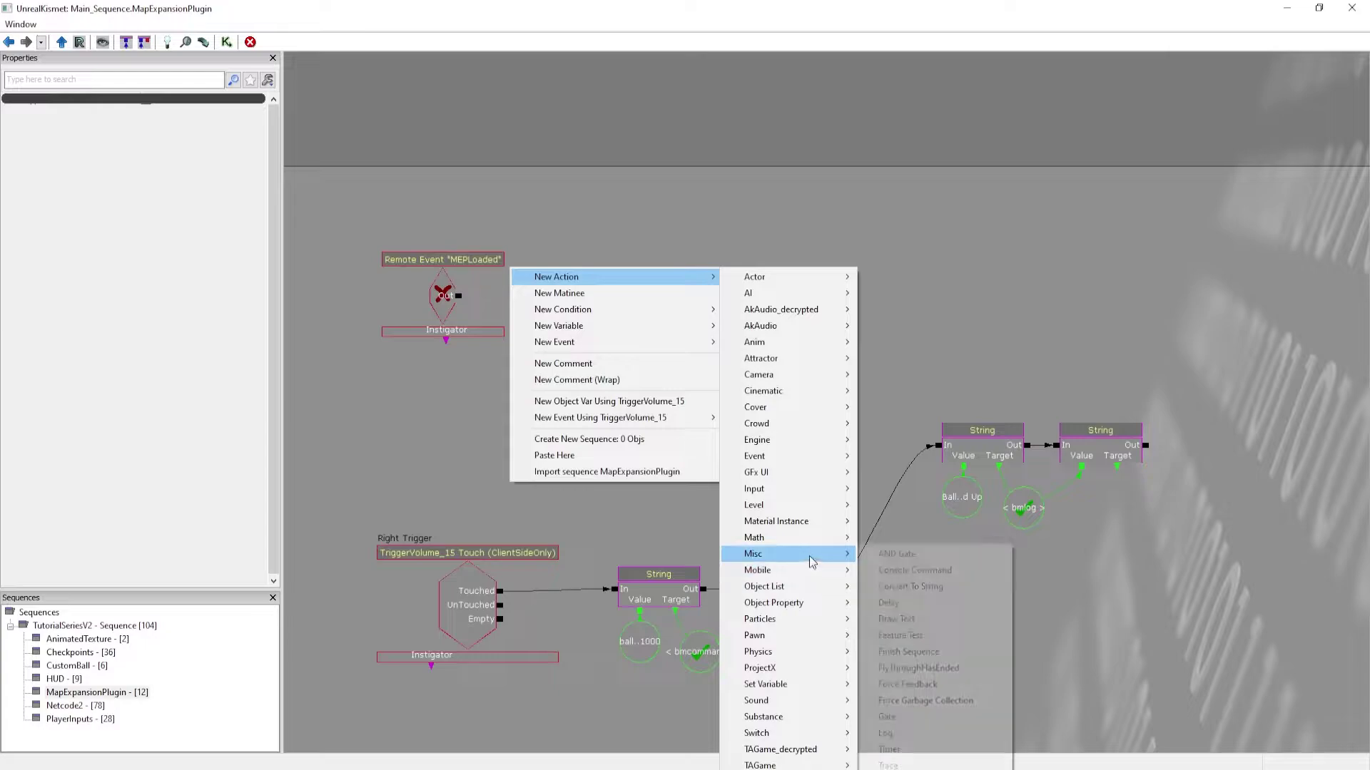
click(911, 621)
mouse_move(539, 302)
ctrl+mouse_down()
mouse_move(613, 286)
mouse_move(464, 288)
ctrl+mouse_up()
Set the Draw Text action to display "Loaded" for 4 seconds with a message font scale of 5 in X and Y.
click(607, 282)
click(184, 118)
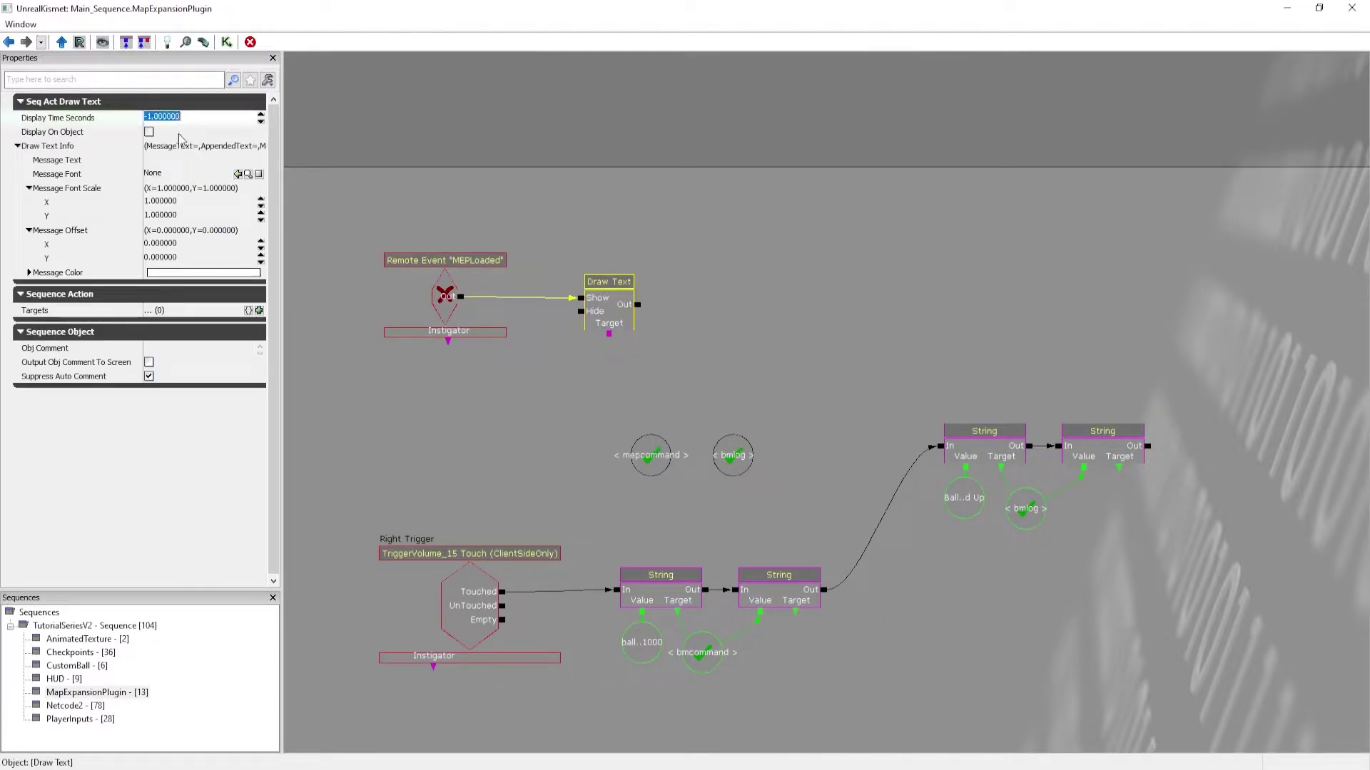
text(4)
click(189, 202)
text(5)
click(175, 214)
text(5)
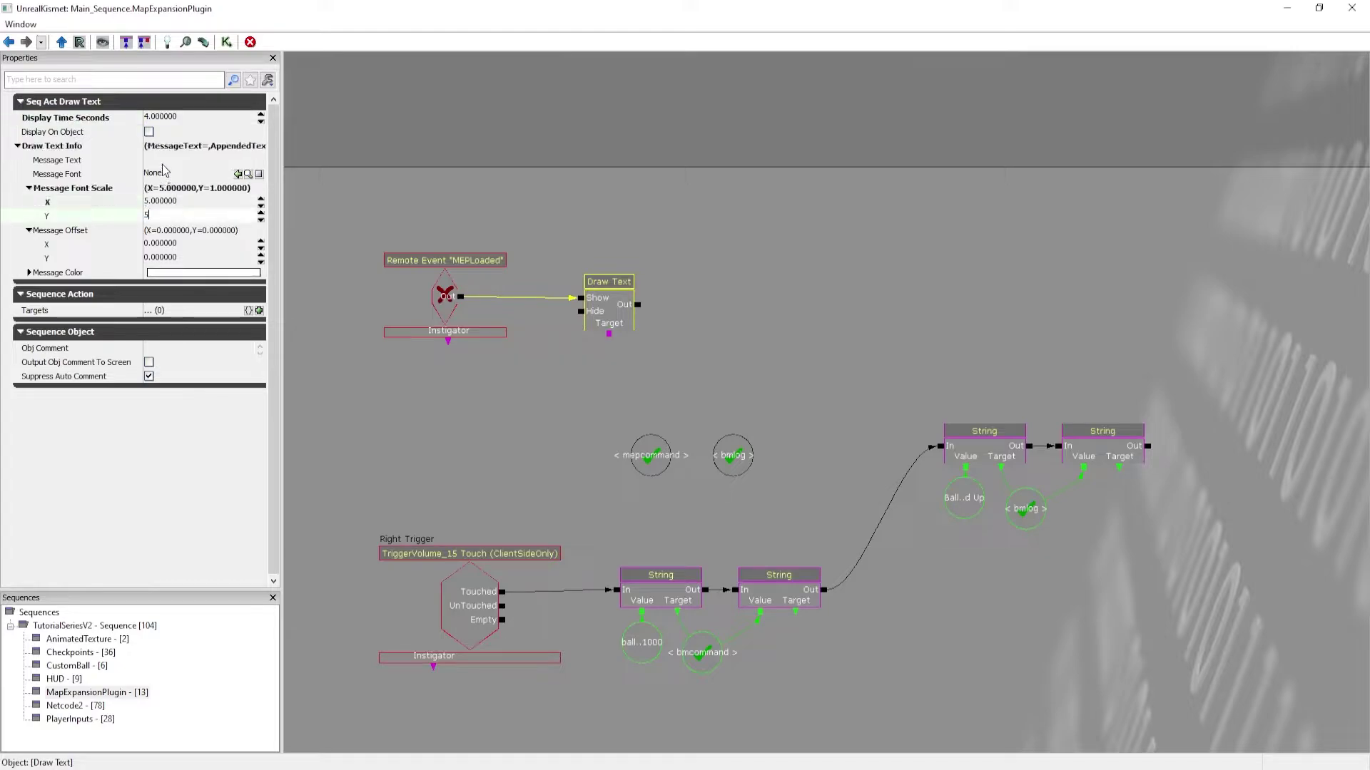
click(163, 161)
text(Loaded)
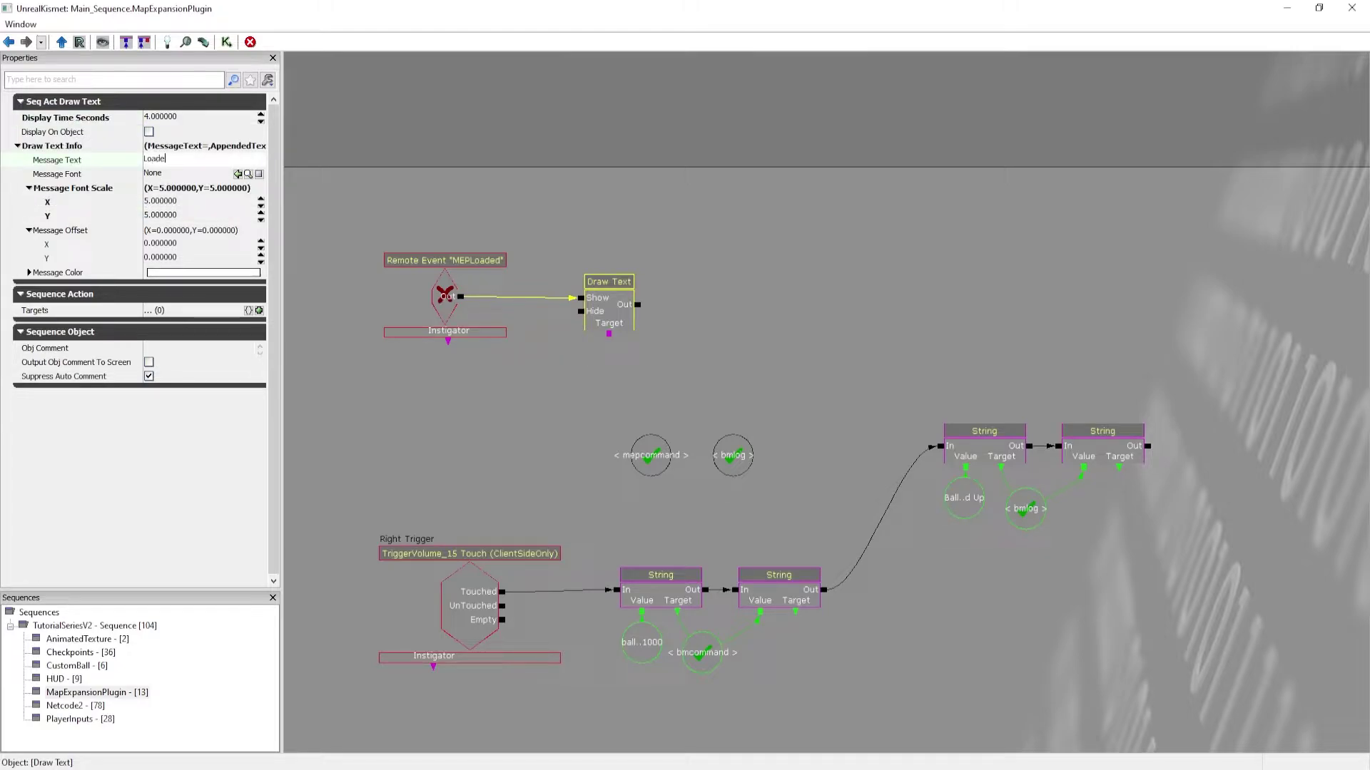
key(Return)
click(720, 258)
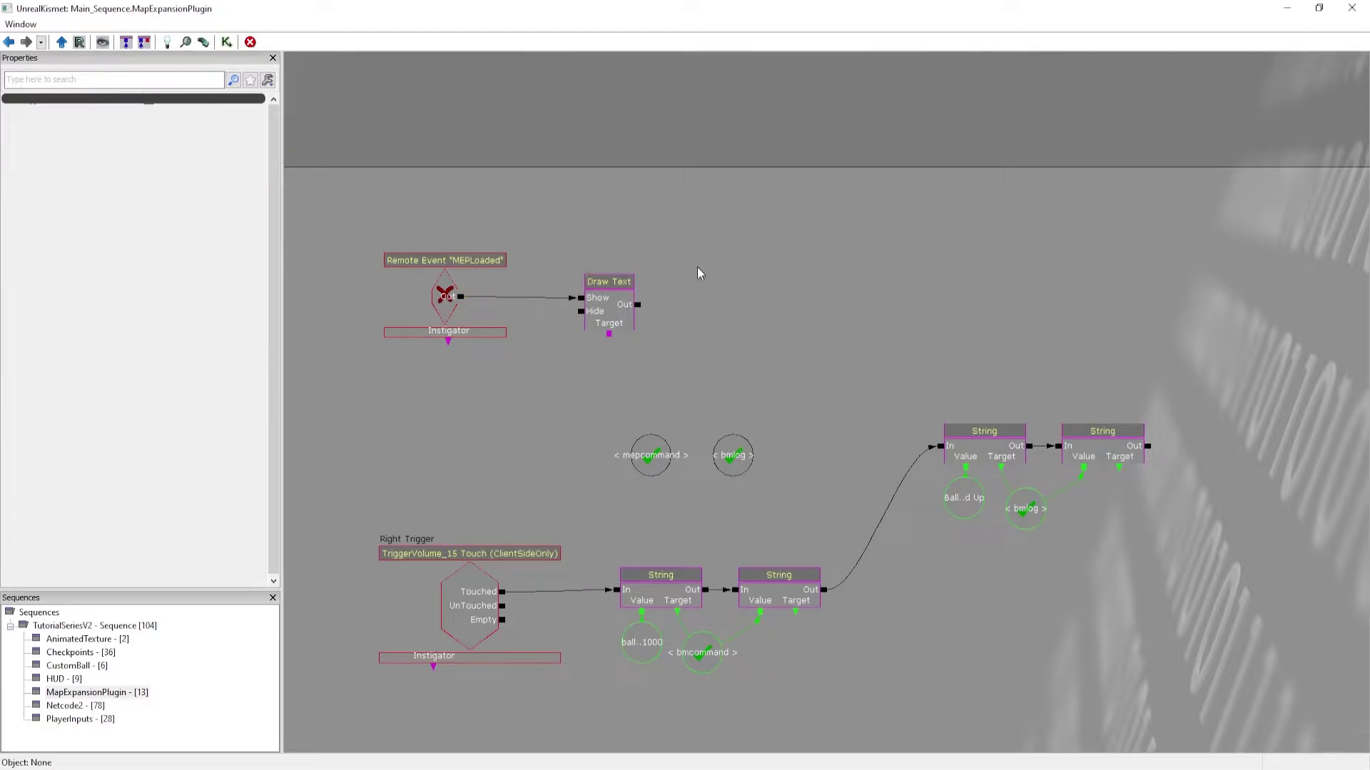
Add a new string variable in the empty area below the Right Trigger touch event.
drag(603, 392, 644, 237)
drag(472, 577, 489, 462)
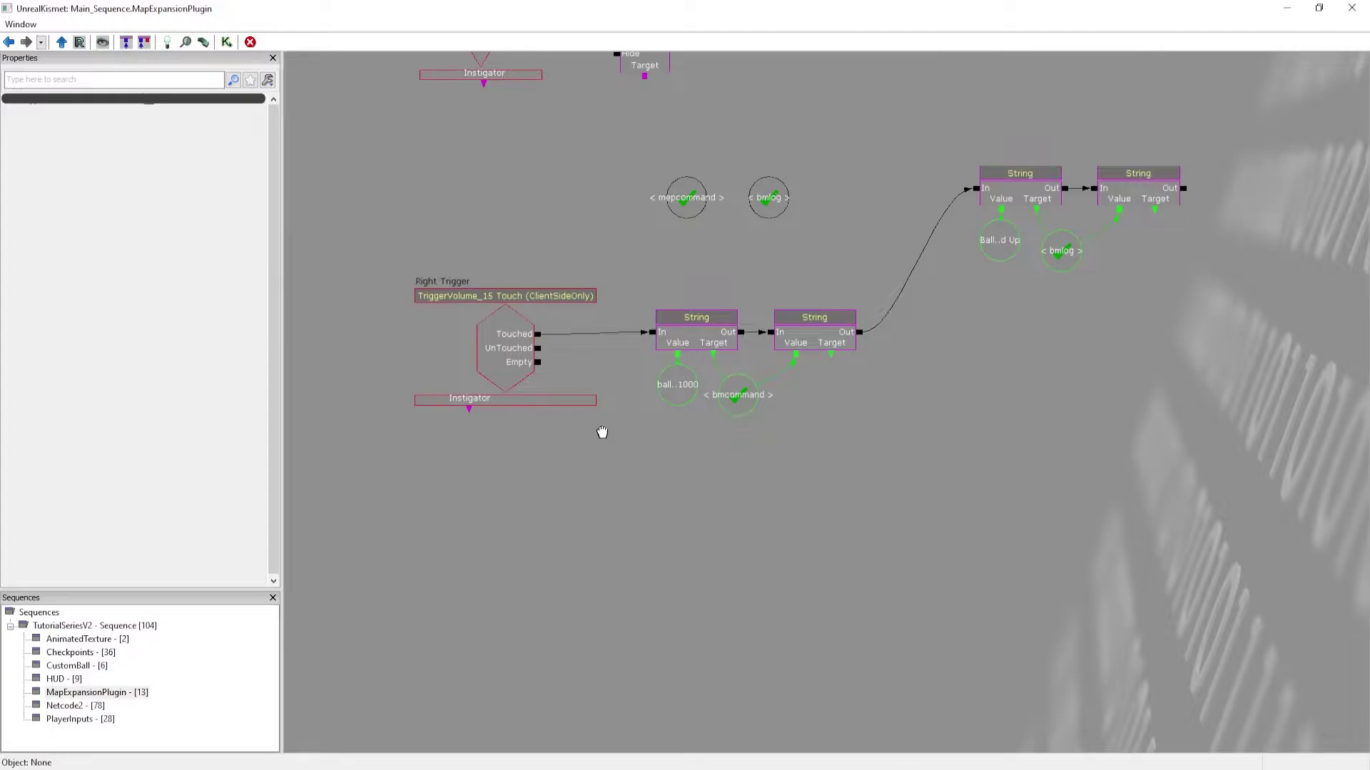
drag(602, 428, 564, 361)
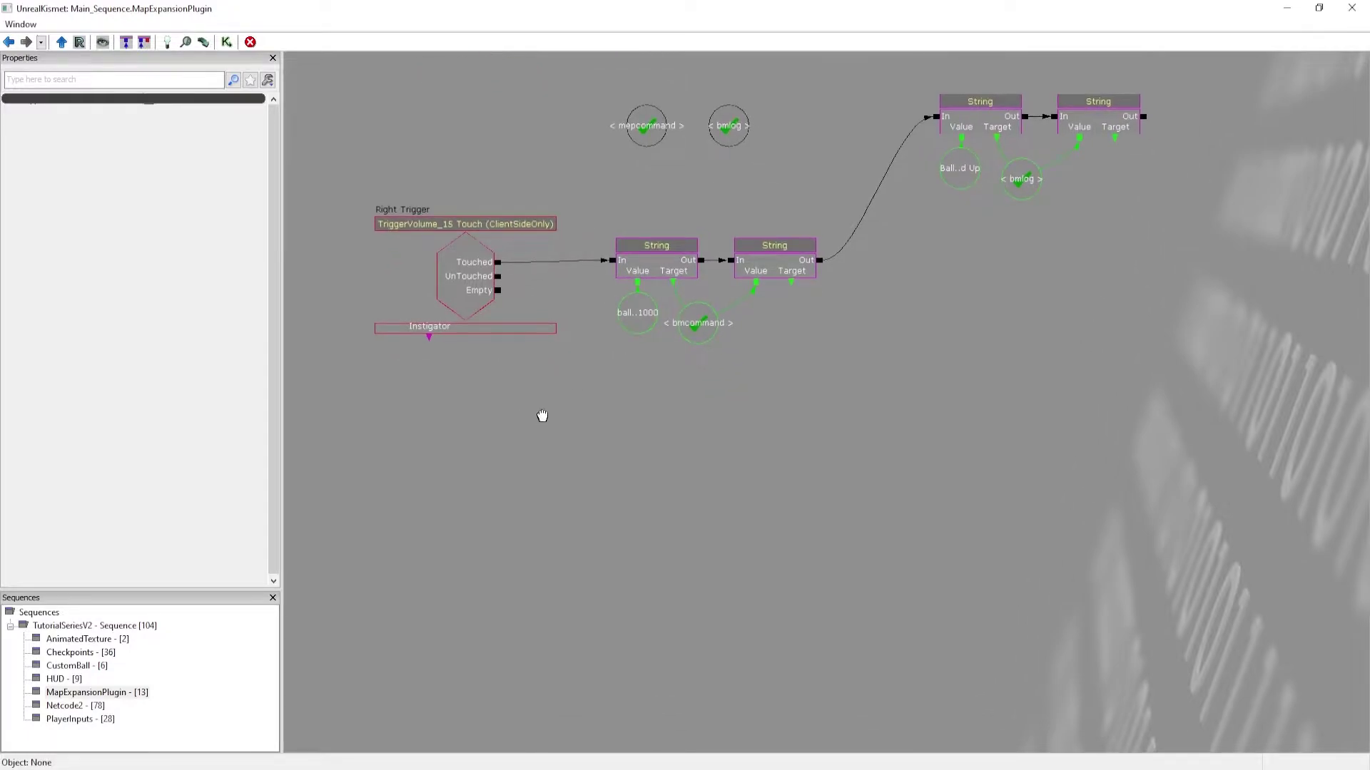
right_click(543, 393)
mouse_move(661, 449)
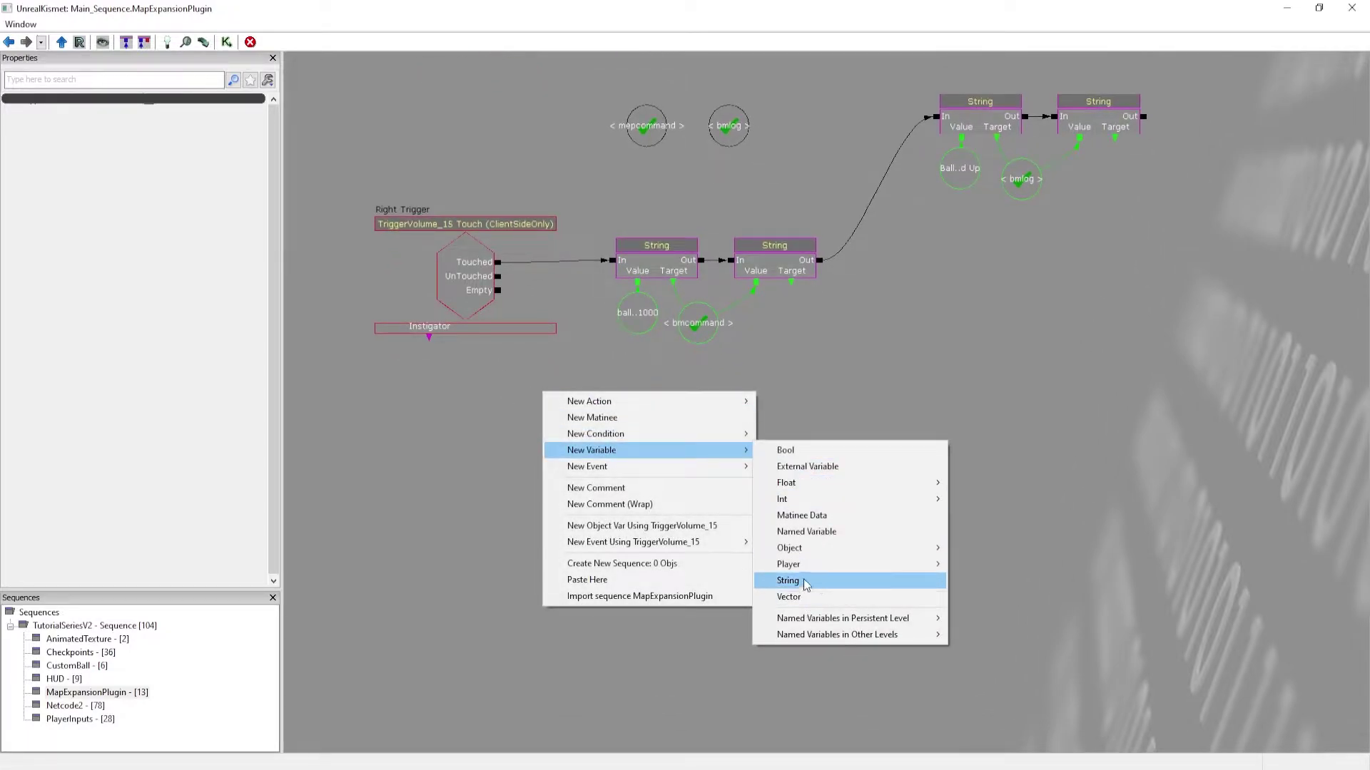
click(804, 582)
ctrl+drag(557, 429, 430, 417)
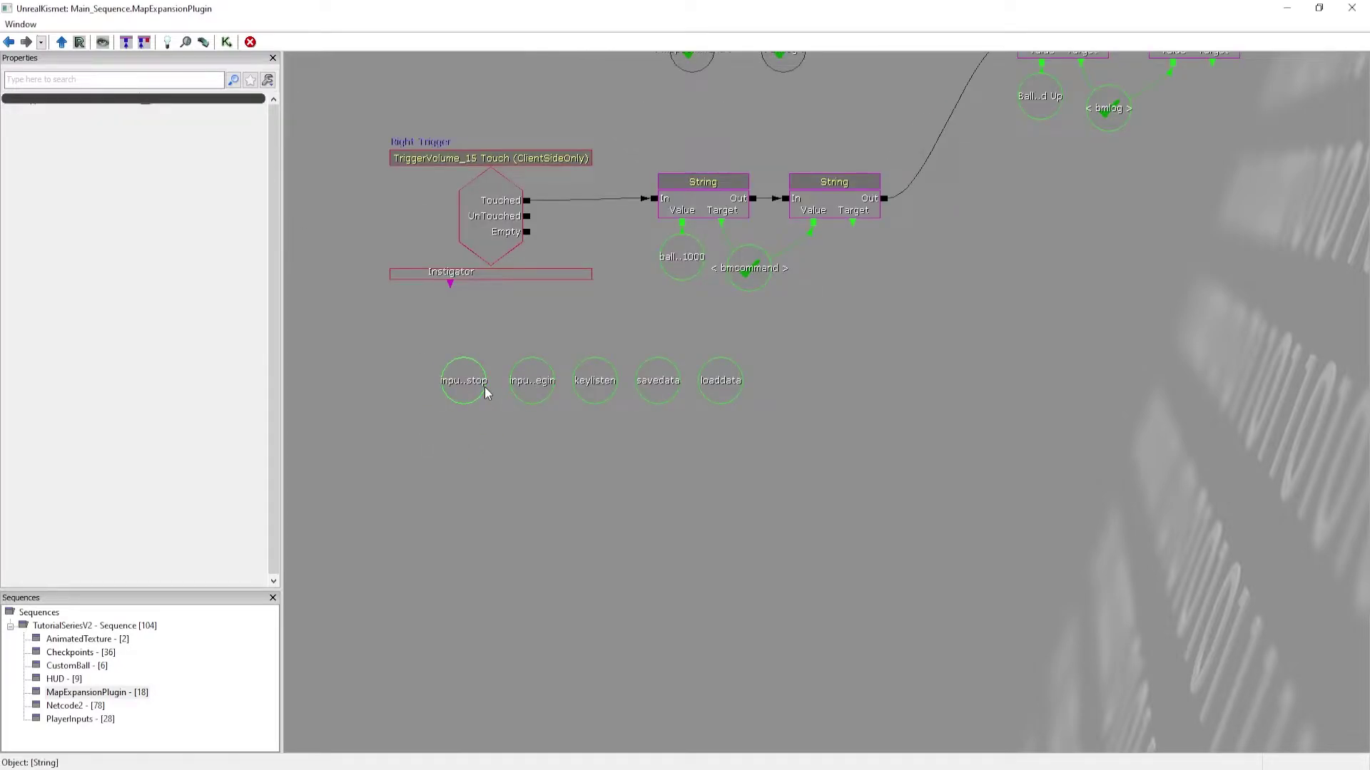
Examine the input stop, input begin, keylisten, savedata and loaddata string variables below the Right Trigger event.
click(483, 392)
ctrl+click(535, 385)
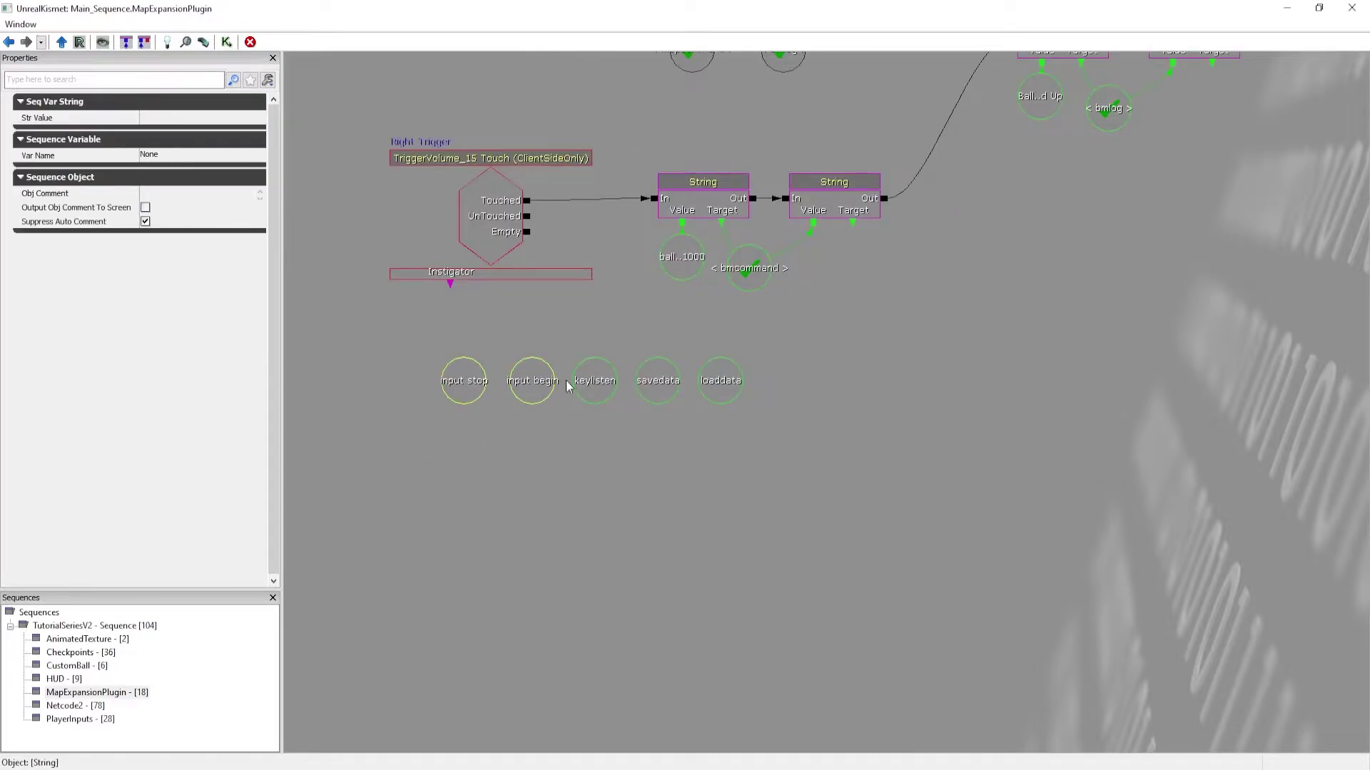
ctrl+click(595, 385)
ctrl+click(656, 389)
ctrl+click(721, 388)
drag(808, 345, 770, 462)
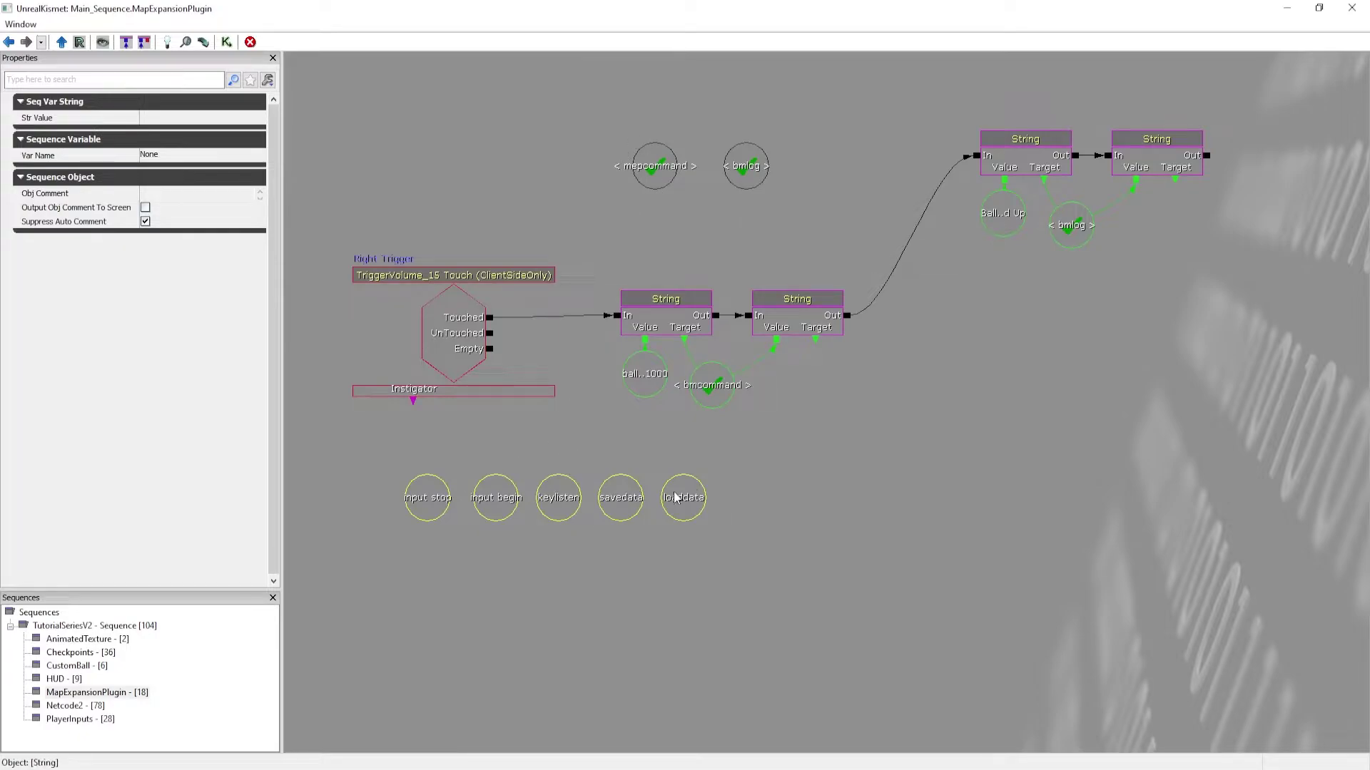
click(486, 559)
drag(448, 535, 501, 448)
click(460, 403)
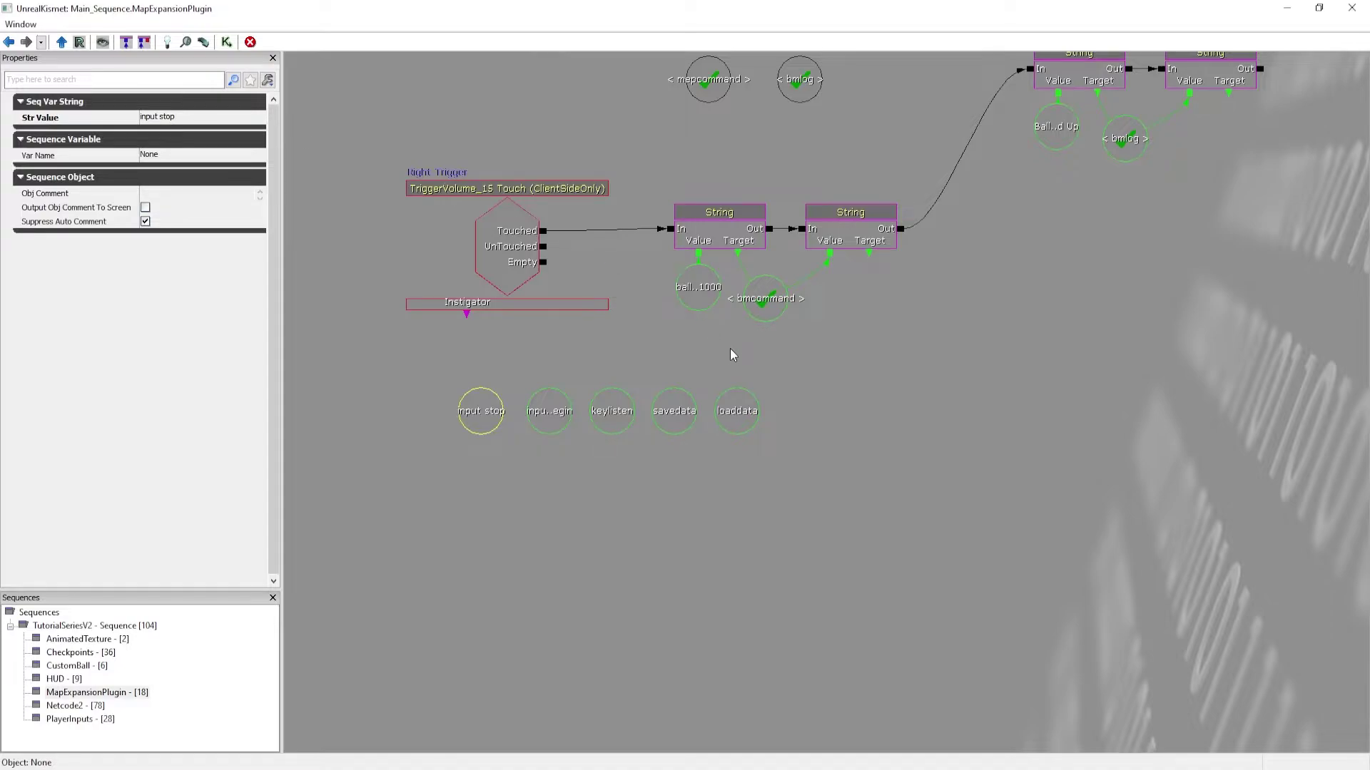
Add a Control Car Movement action below the string variables and delete it again.
right_click(506, 488)
mouse_move(530, 498)
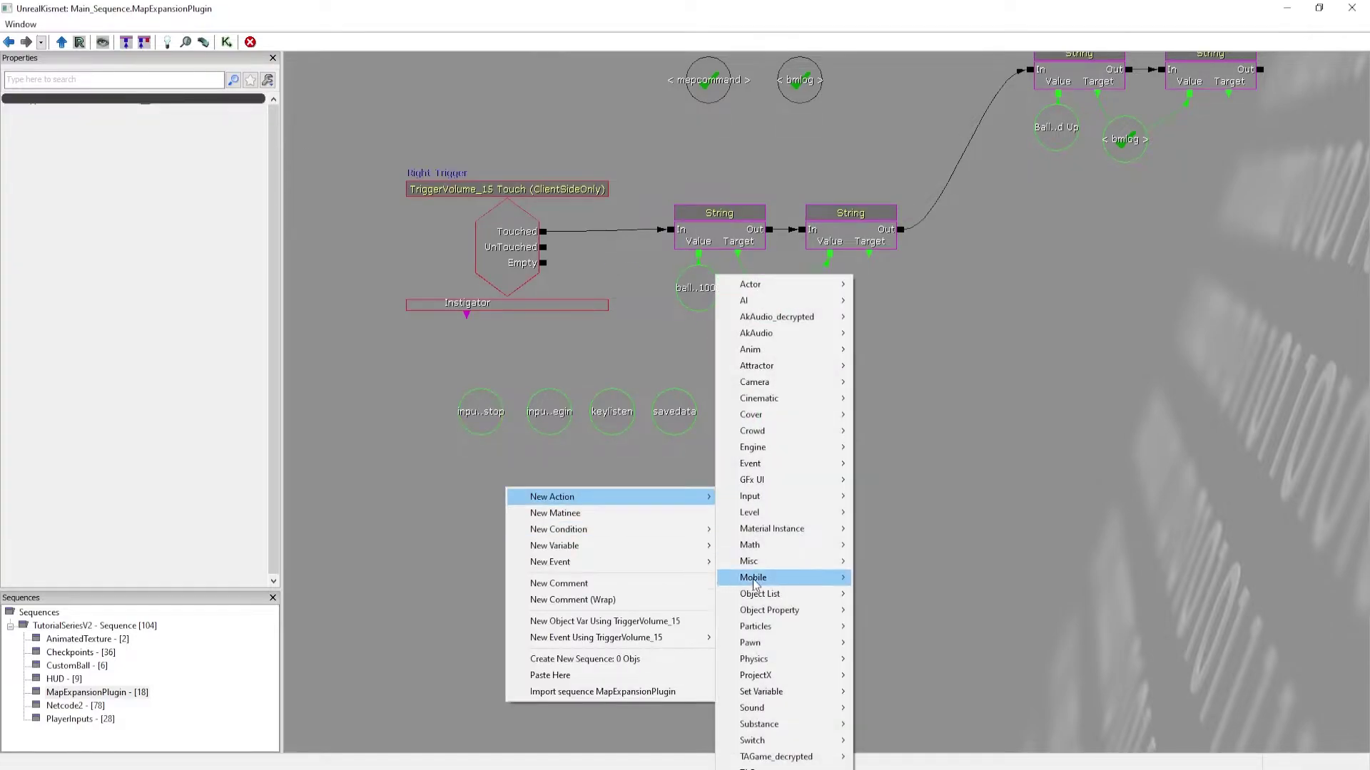
mouse_move(801, 769)
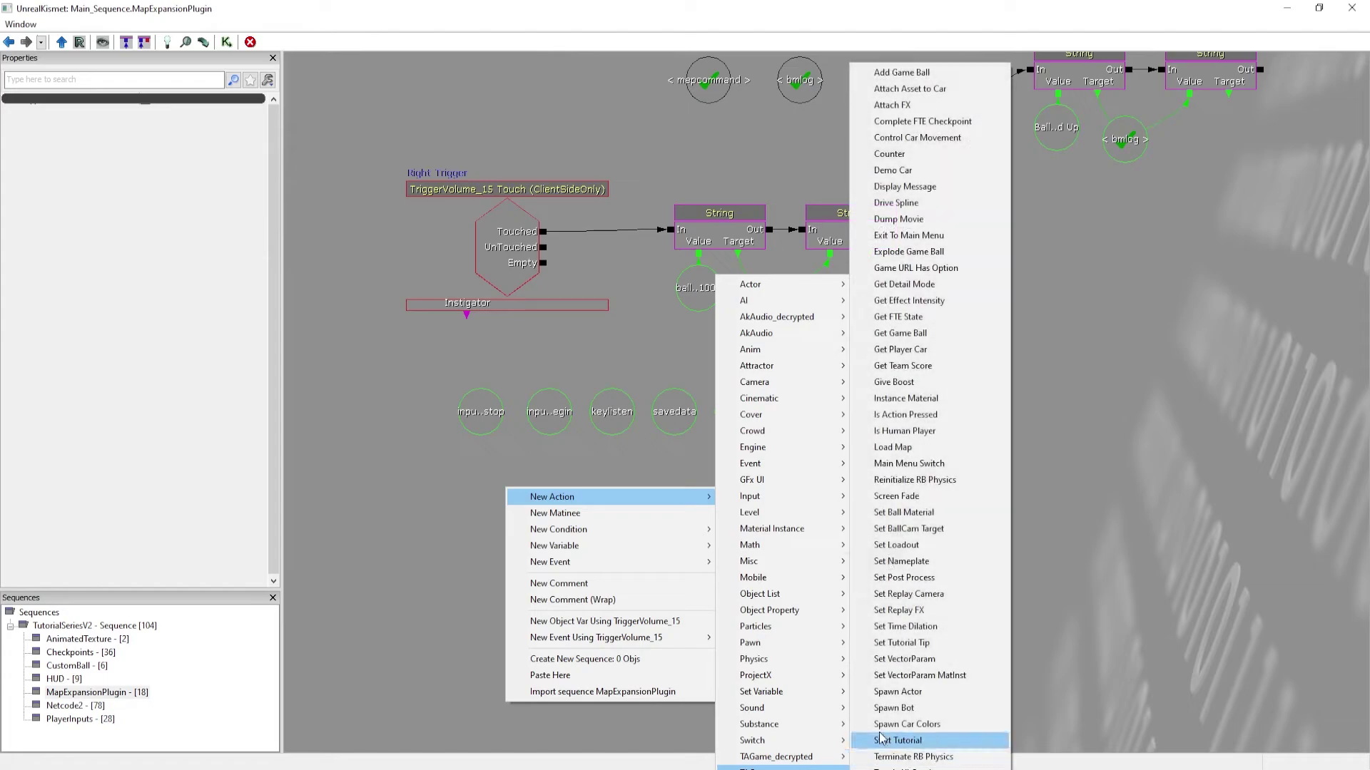
click(900, 132)
drag(535, 504, 505, 471)
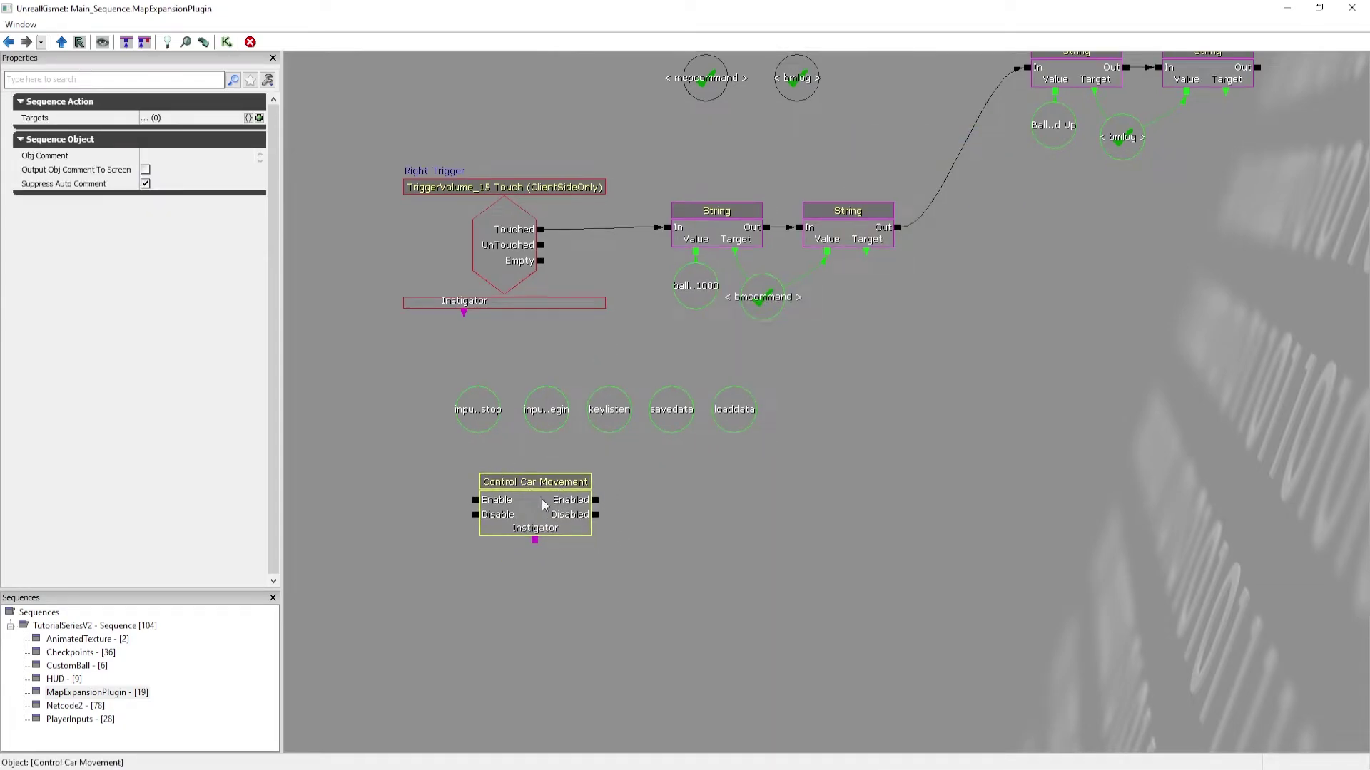
click(538, 419)
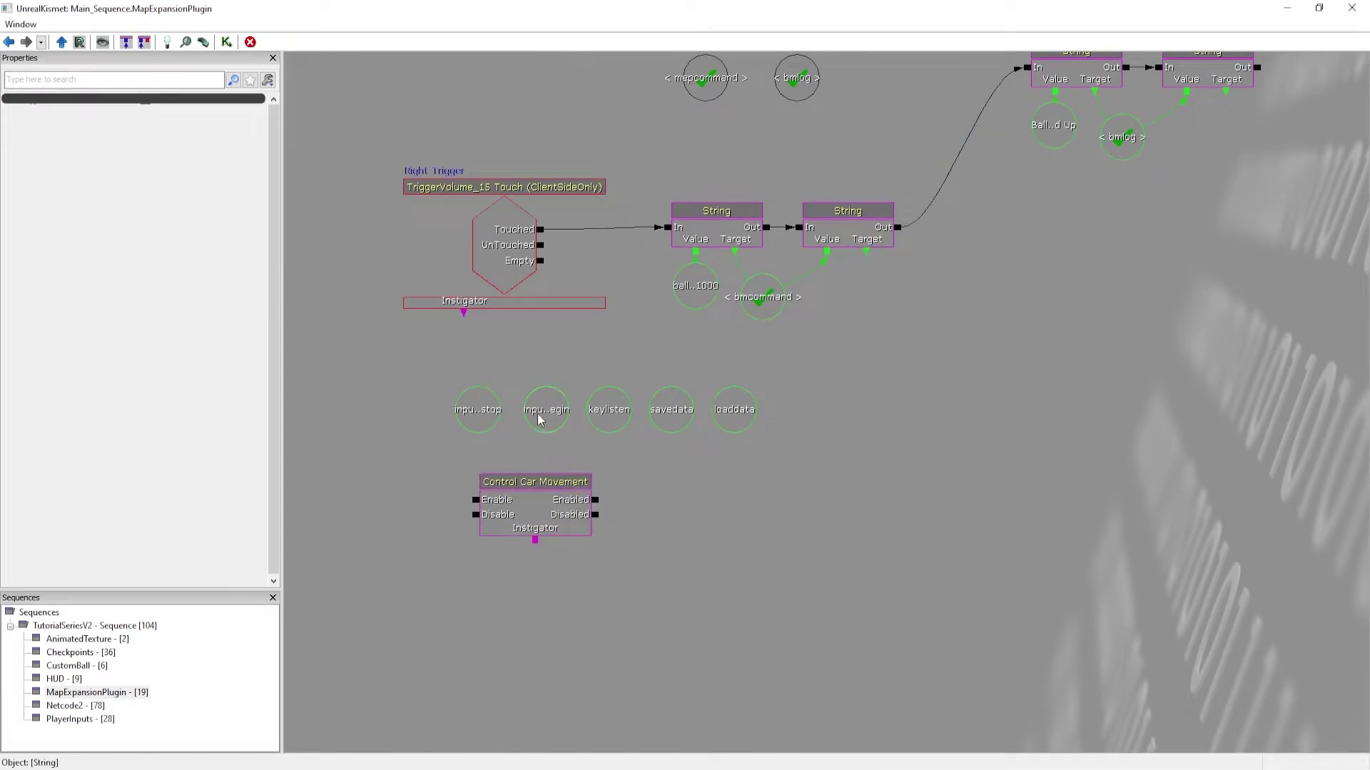
click(467, 403)
click(418, 498)
drag(478, 506, 382, 503)
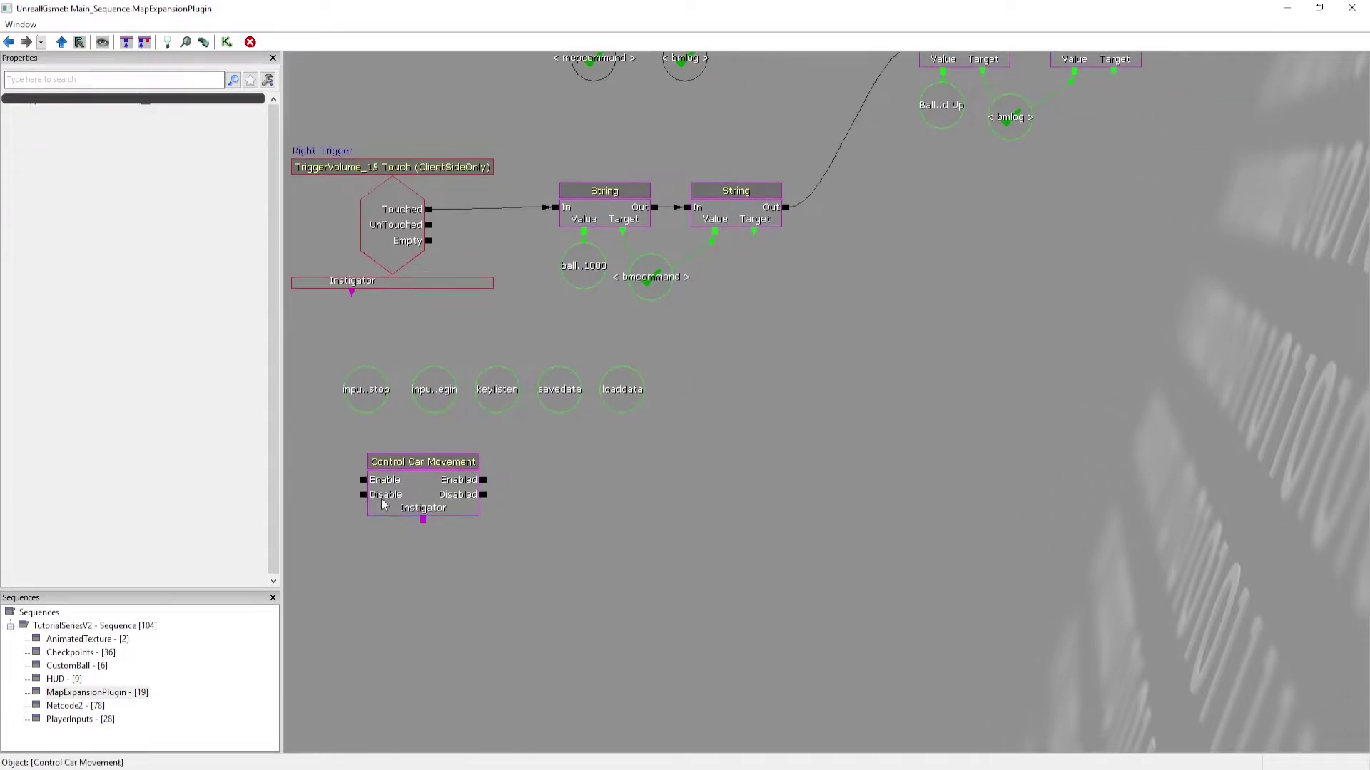
click(381, 502)
key(Delete)
Delete the input stop and input begin string variables.
click(365, 391)
key(Delete)
click(431, 390)
key(Delete)
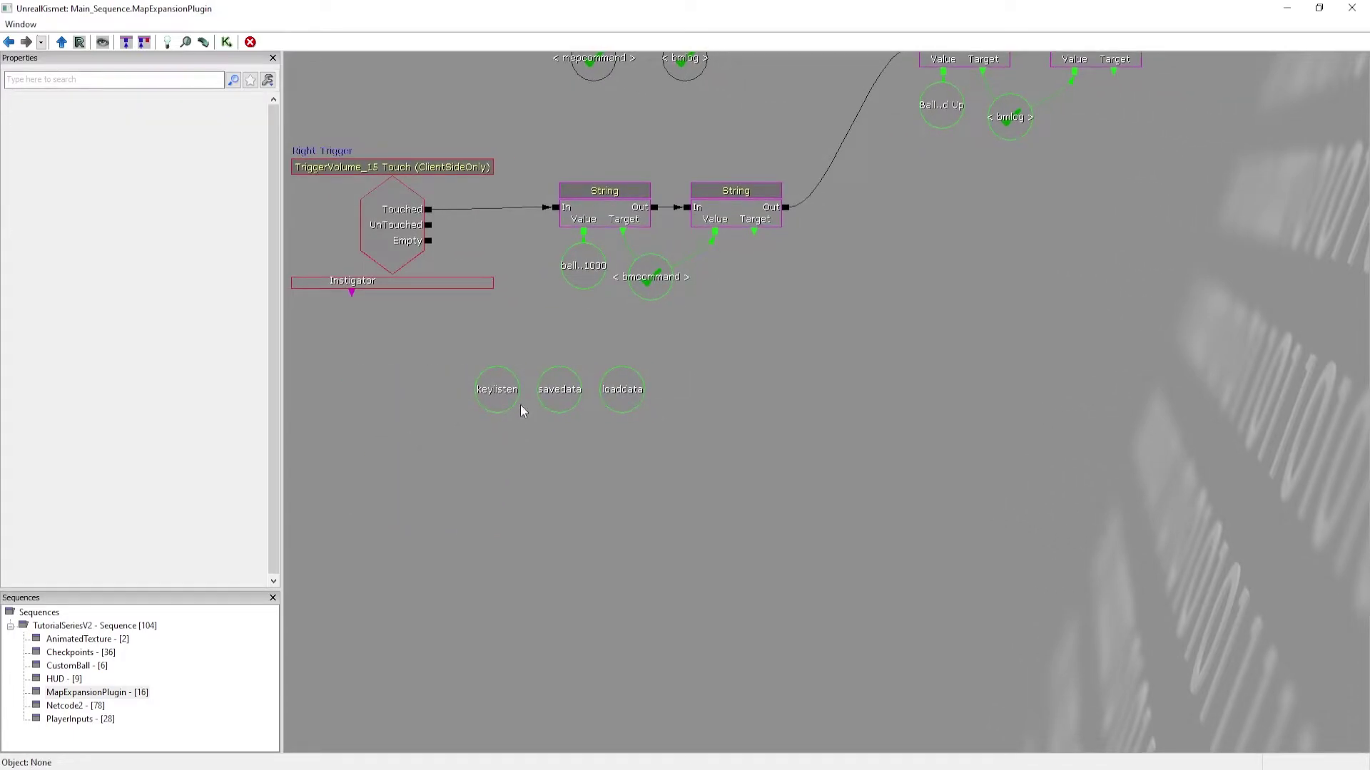
Extend the keylisten string variable's value to "keylisten U,I,O,P".
click(481, 391)
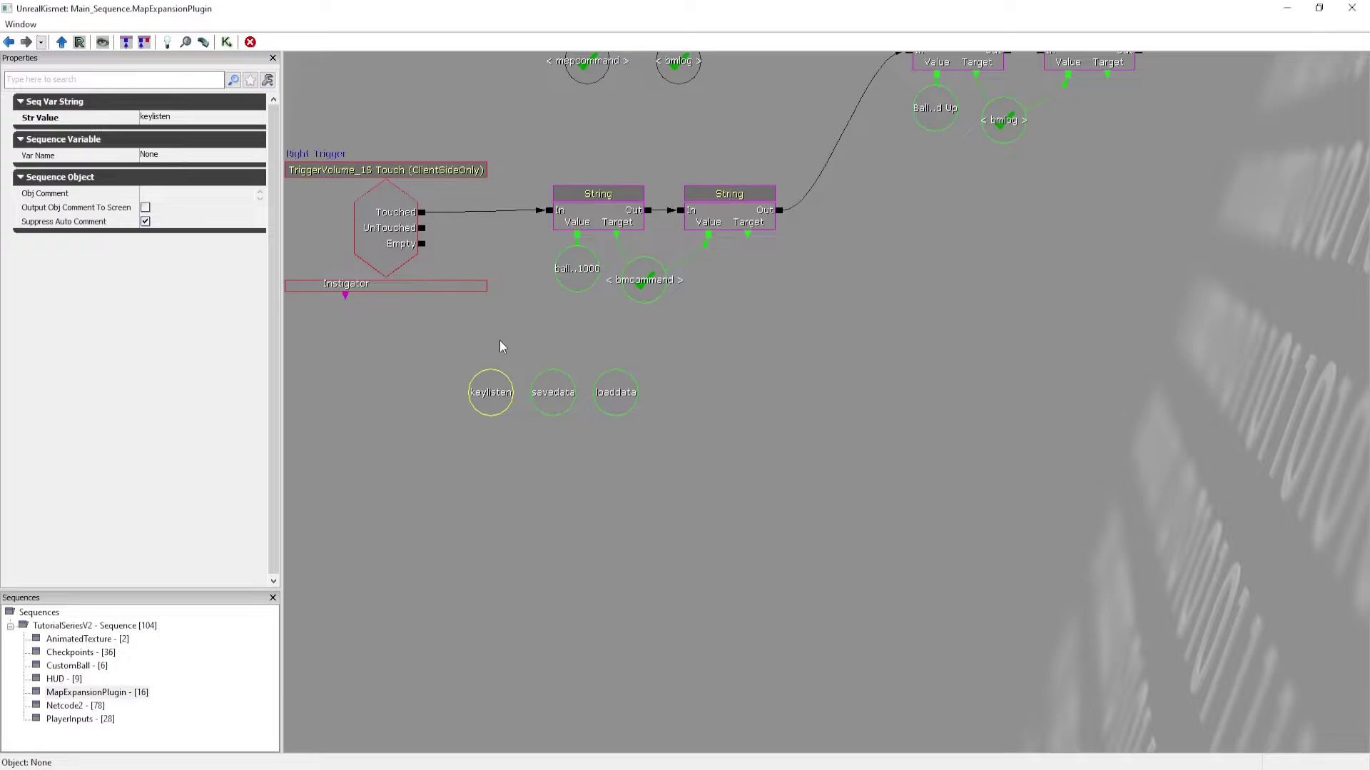
click(211, 118)
click(214, 120)
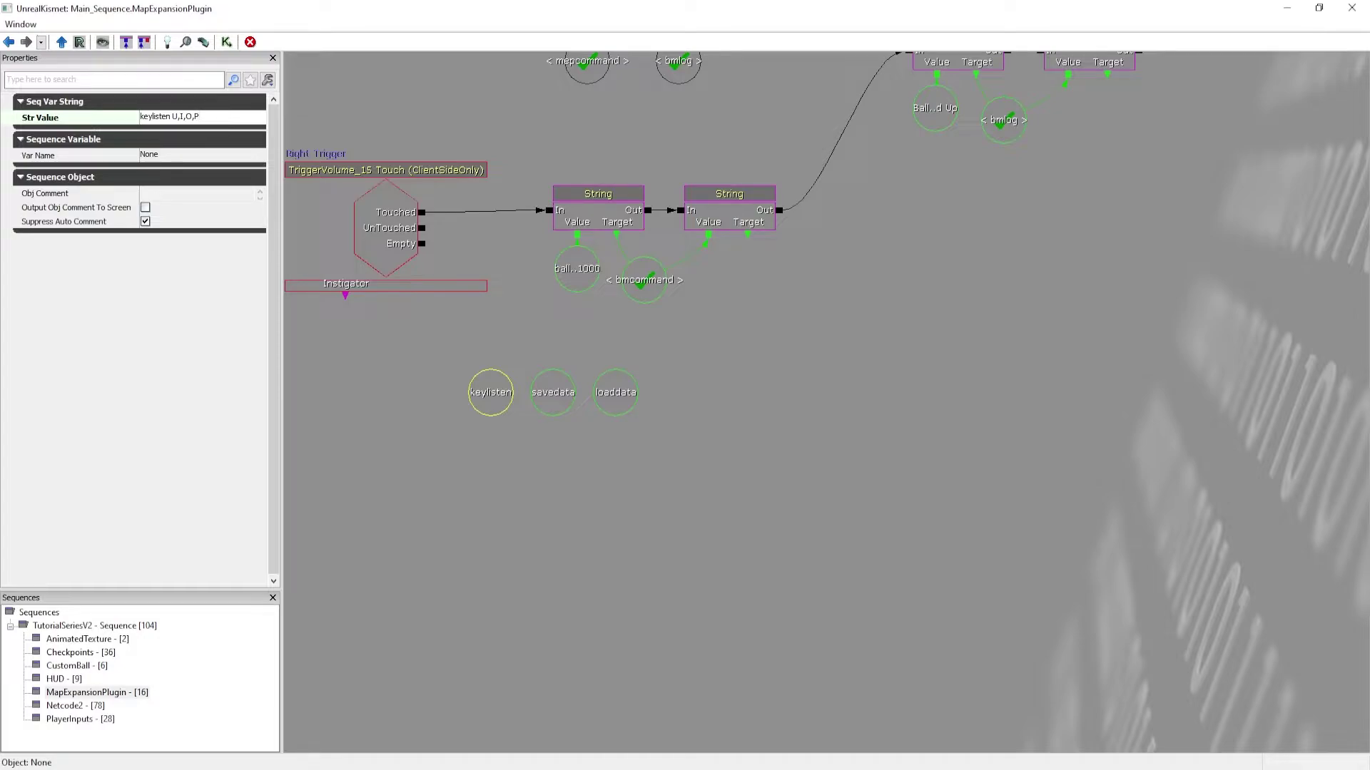
key(Return)
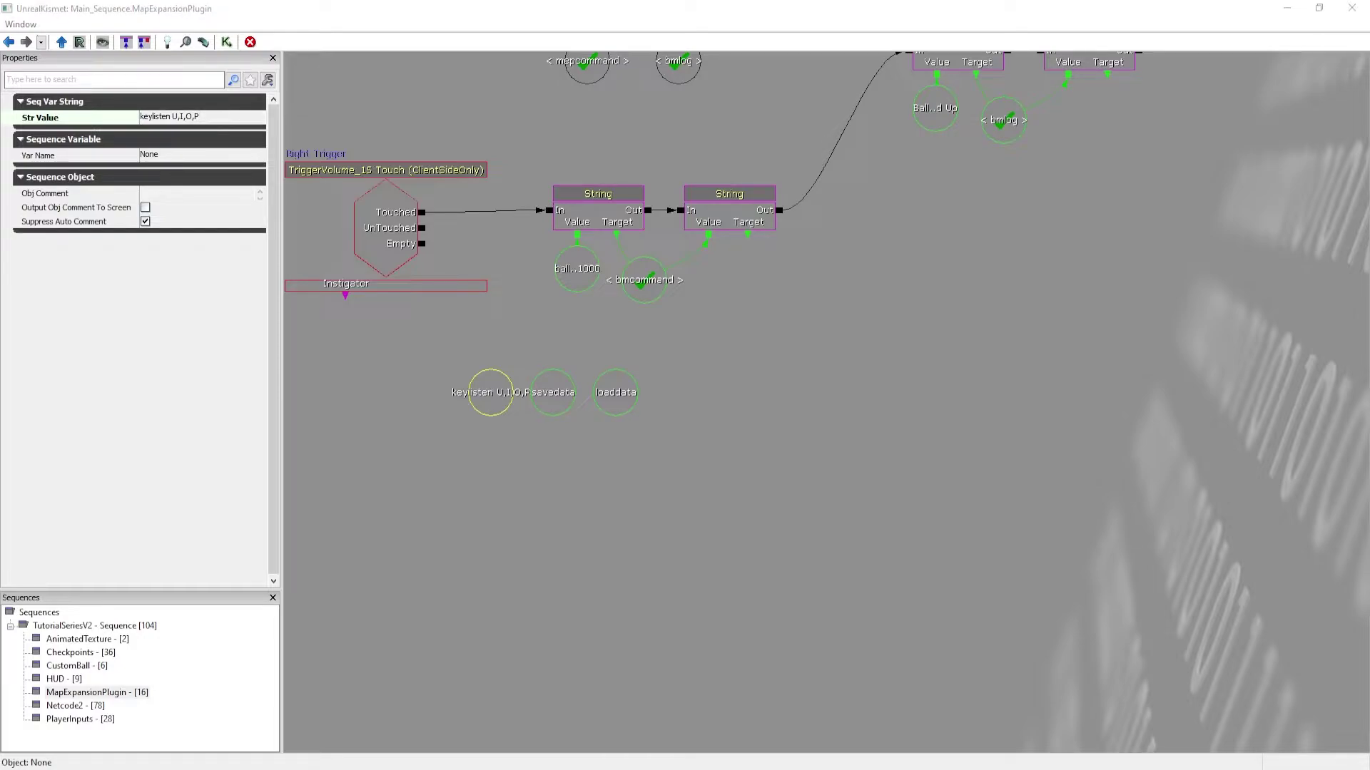
Switch to the browser's UDK Key Binds page and examine the mappable keyboard, mouse and controller key names.
drag(0, 171, 692, 2)
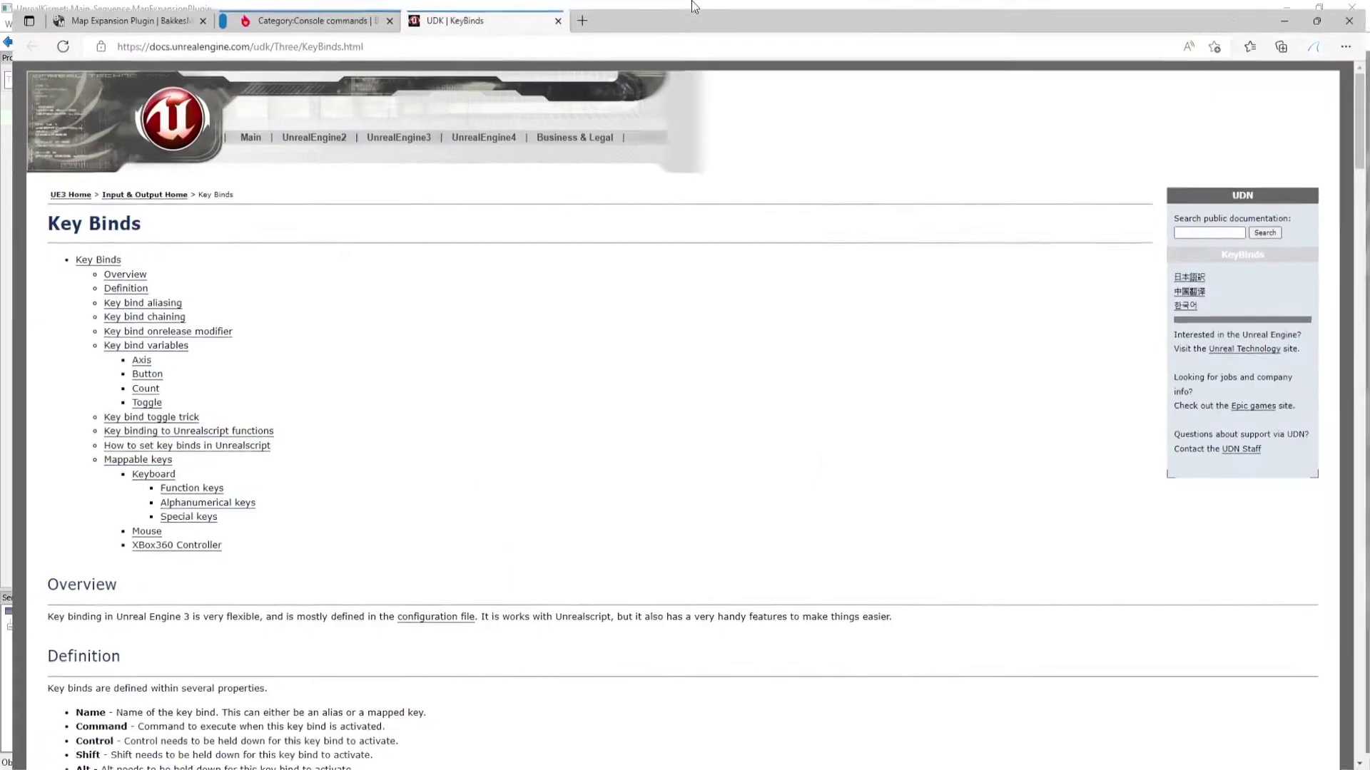
click(121, 459)
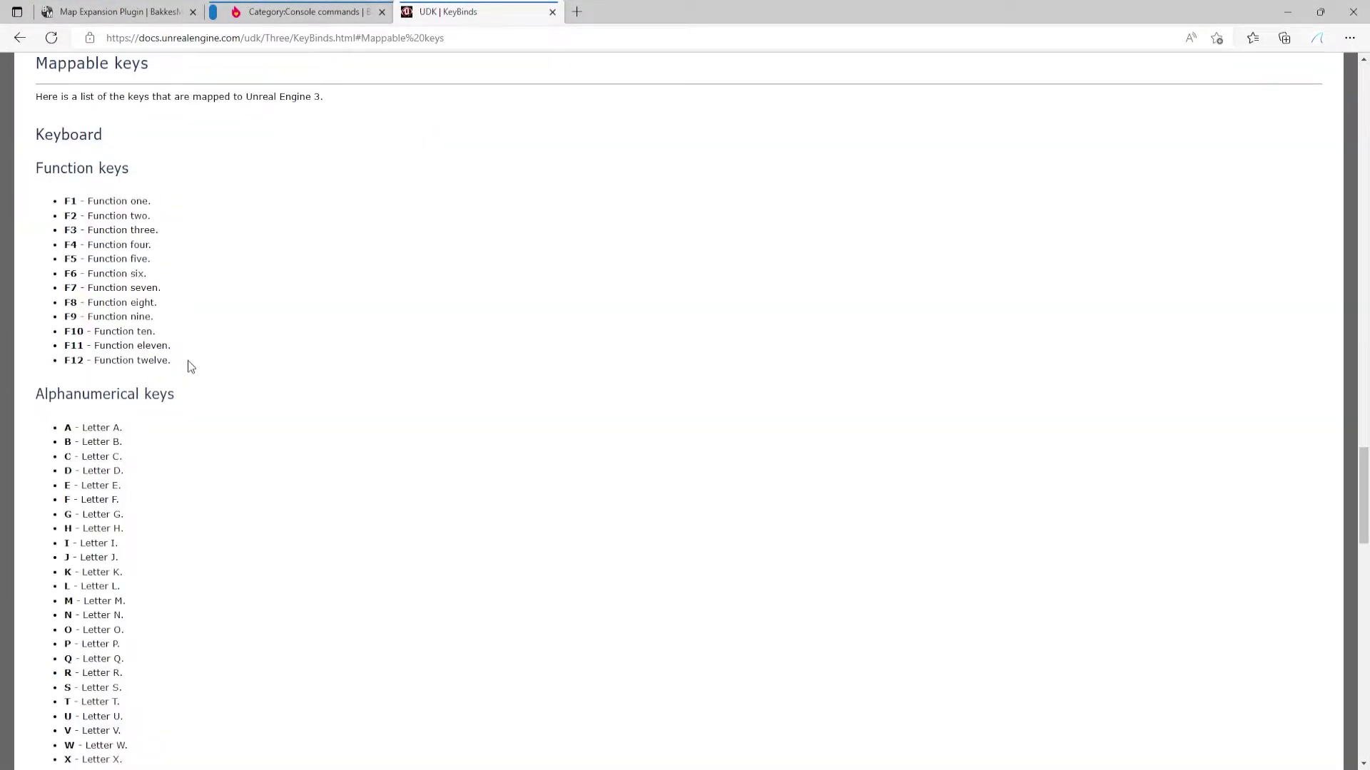
scroll(187, 361, down, 12)
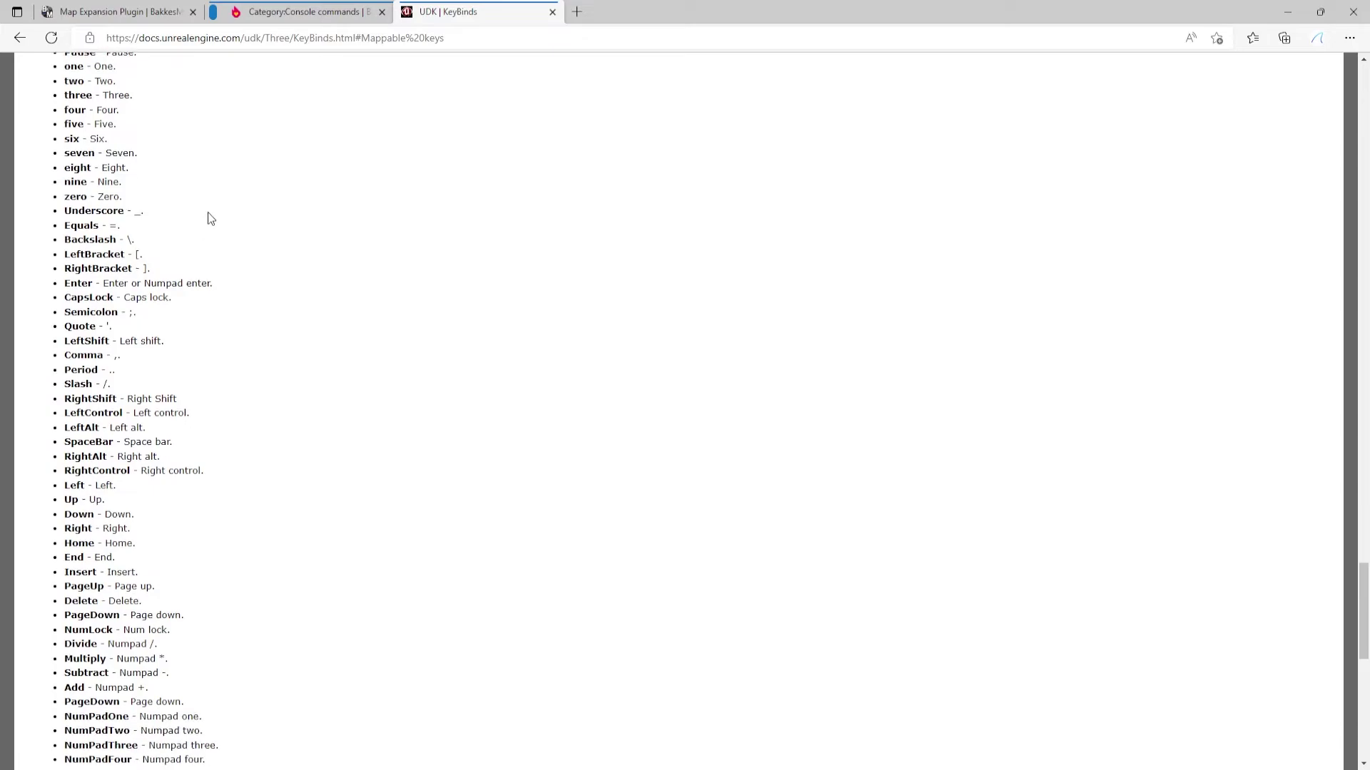
scroll(207, 213, down, 5)
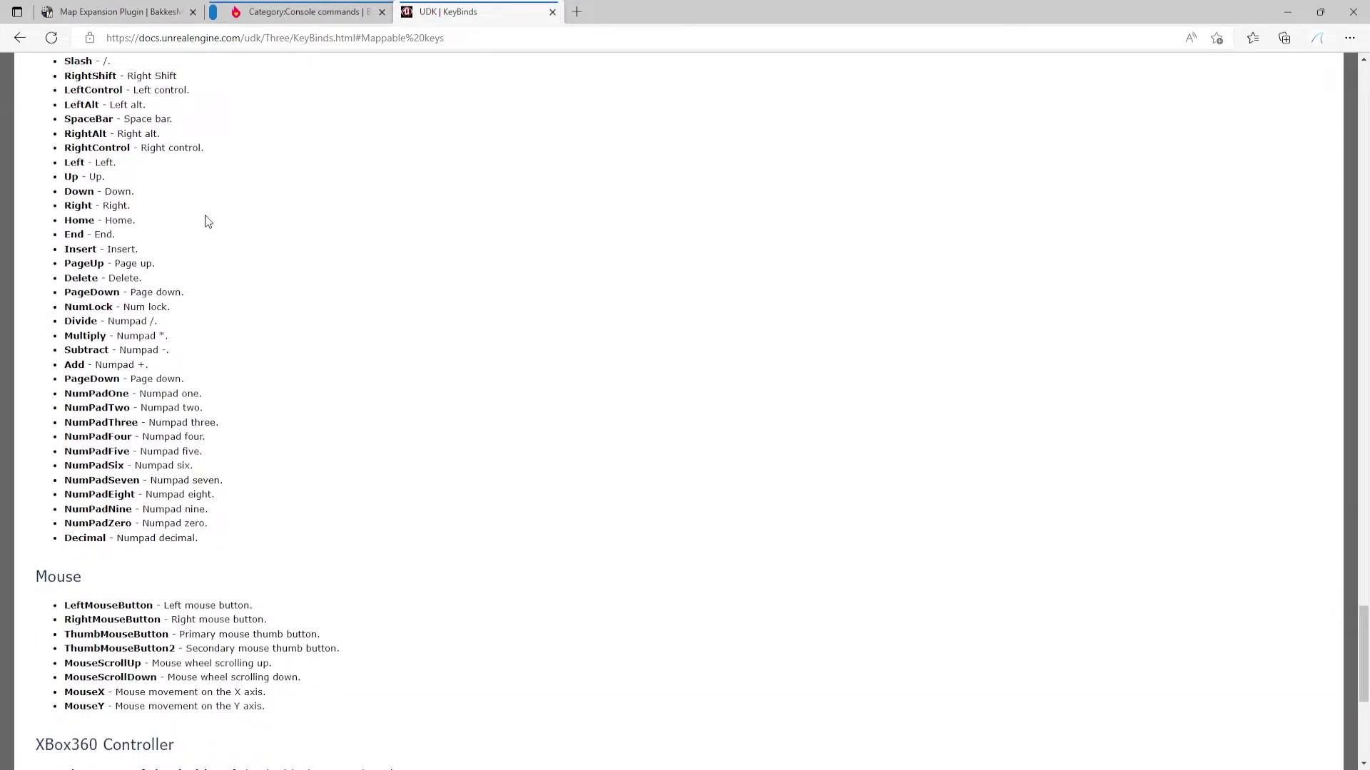
scroll(205, 216, down, 5)
scroll(375, 173, up, 10)
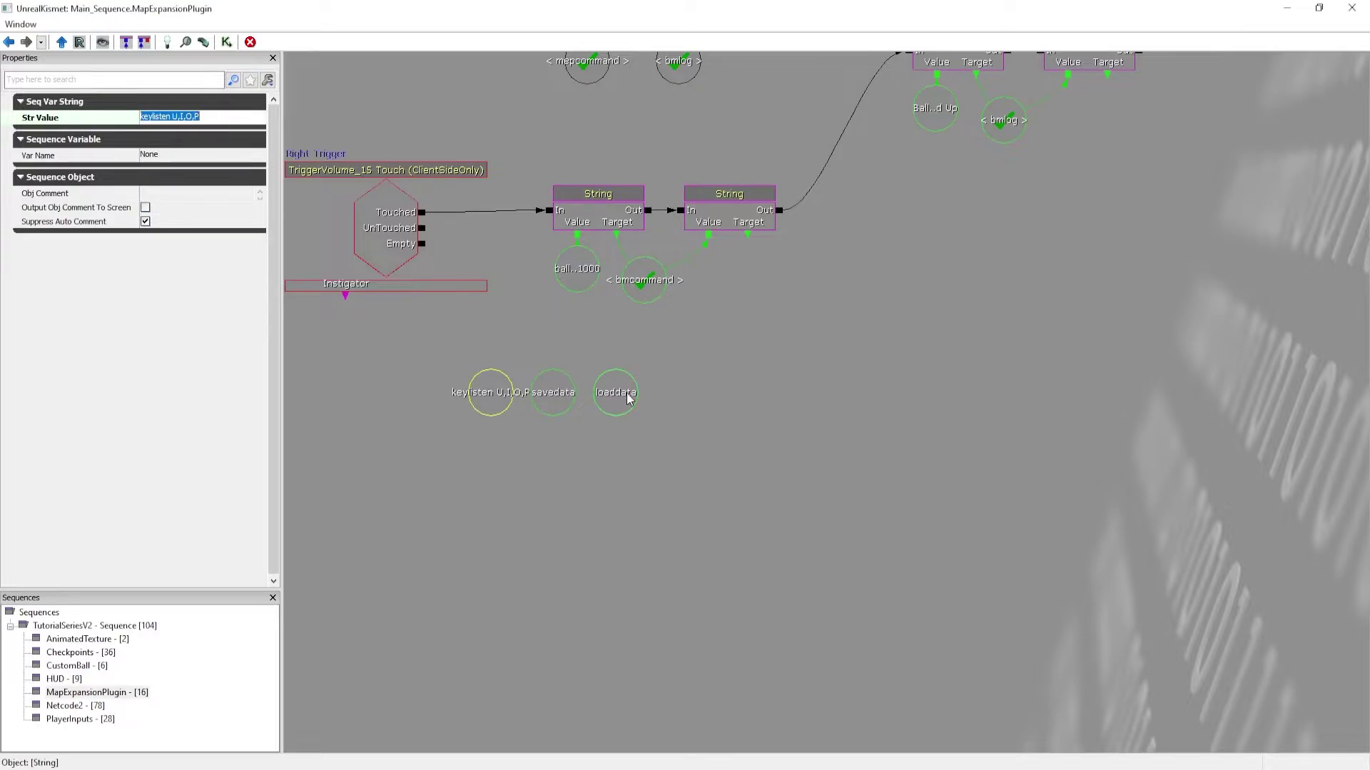
Back in Kismet, set the keylisten variable's value to "keylisten U,I,O,P KeyPressed" and move it away from the savedata variable.
click(218, 123)
text(KeyPressed)
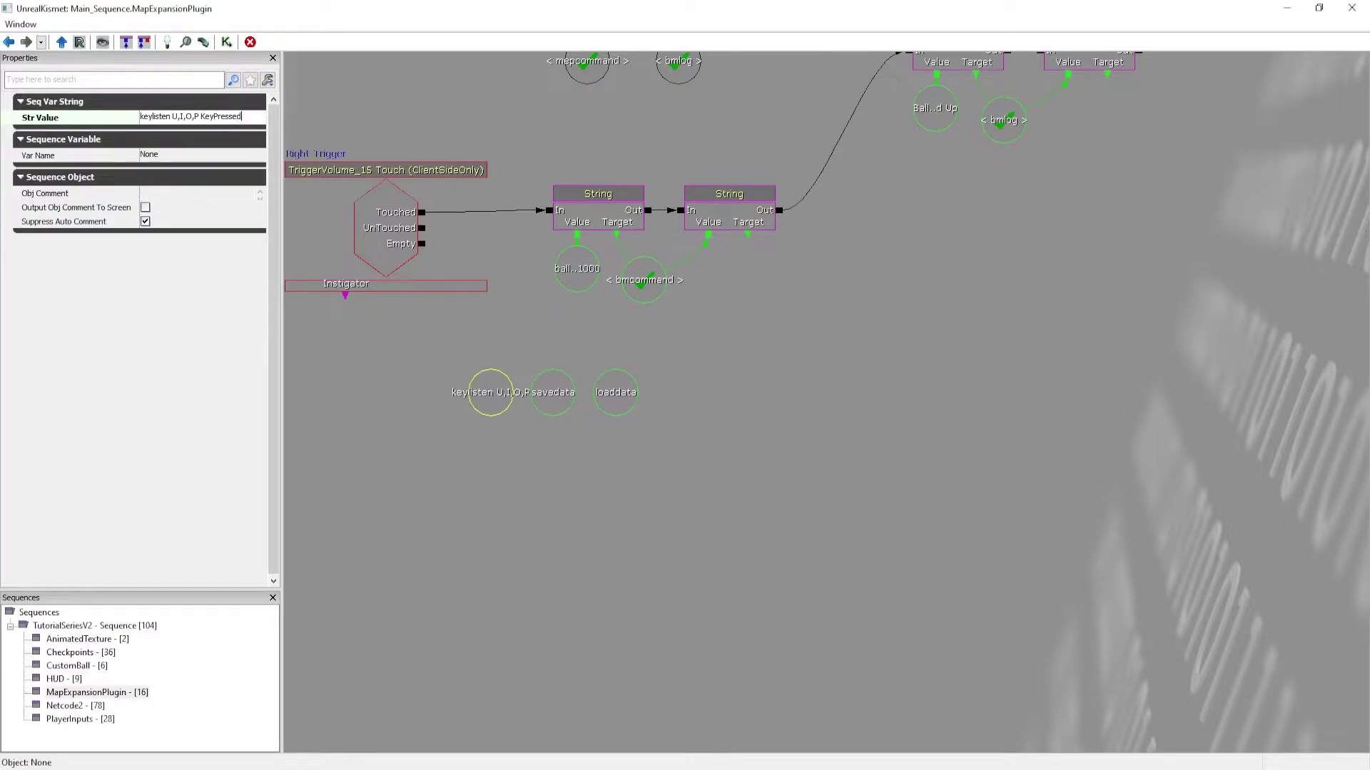
key(Return)
ctrl+drag(491, 381, 434, 381)
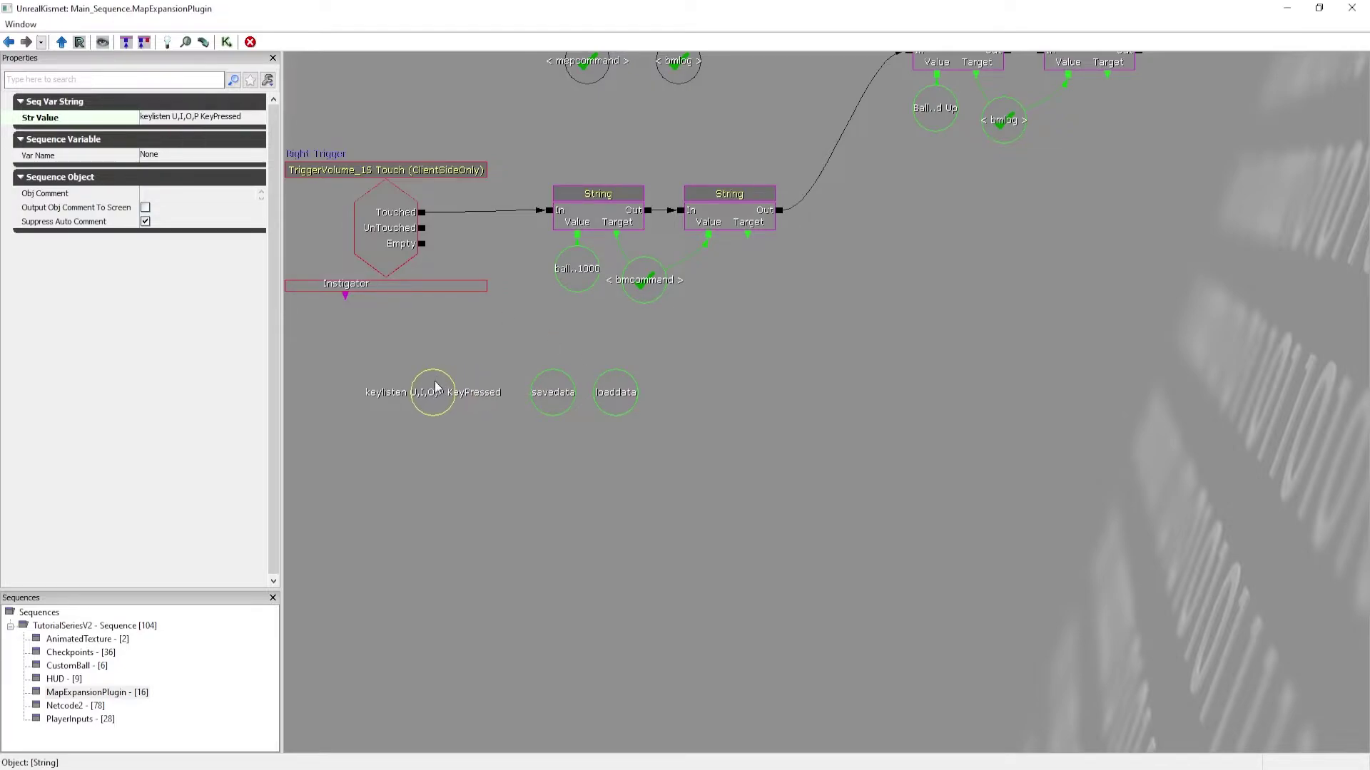
drag(448, 432, 485, 415)
double_click(175, 121)
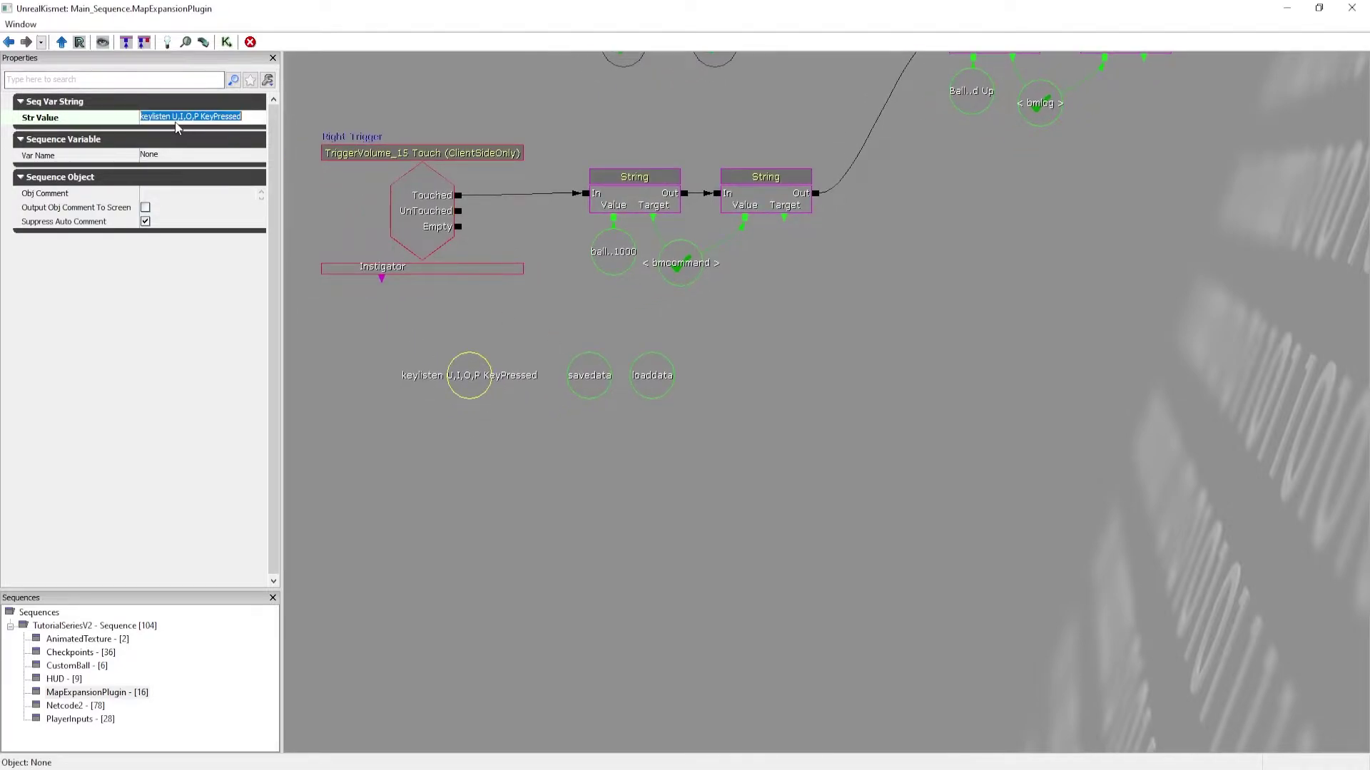
click(181, 119)
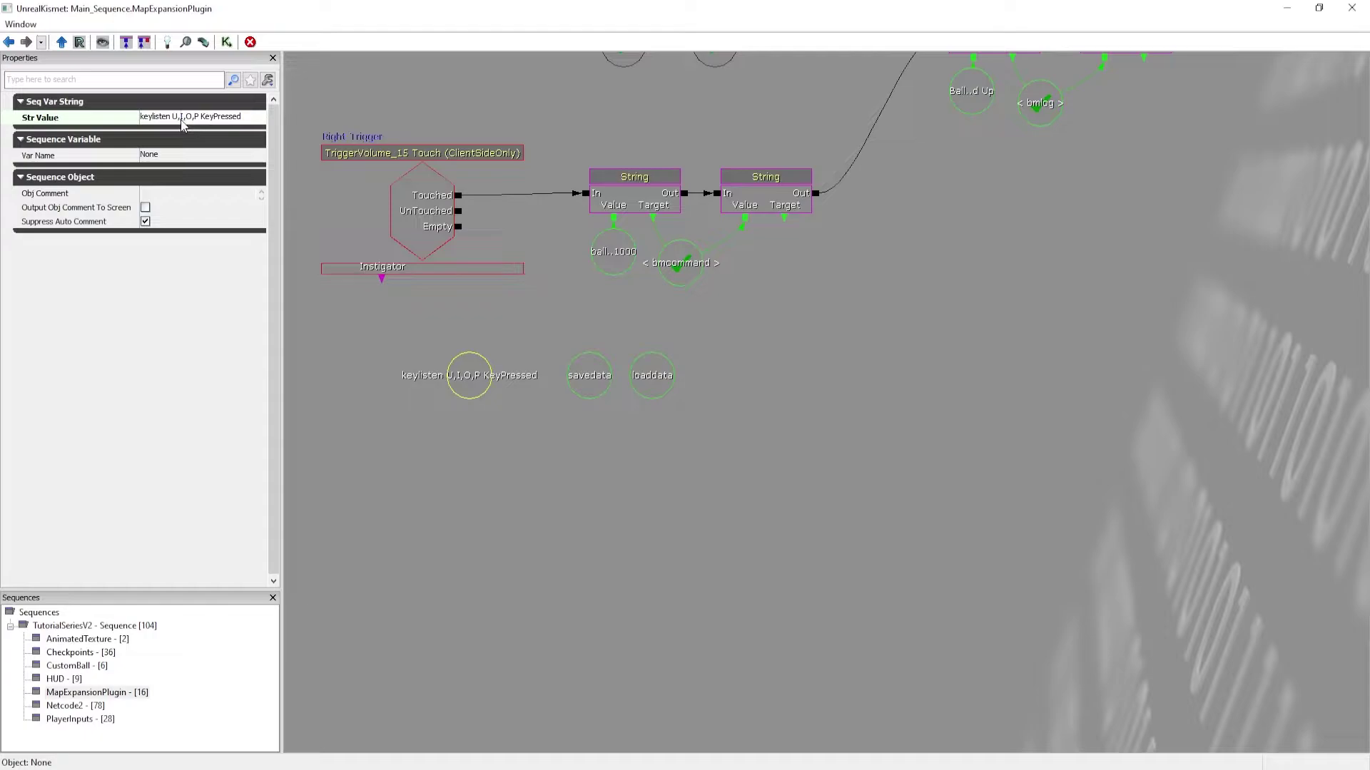
Add a new Remote Event below the keylisten string variable.
right_click(451, 425)
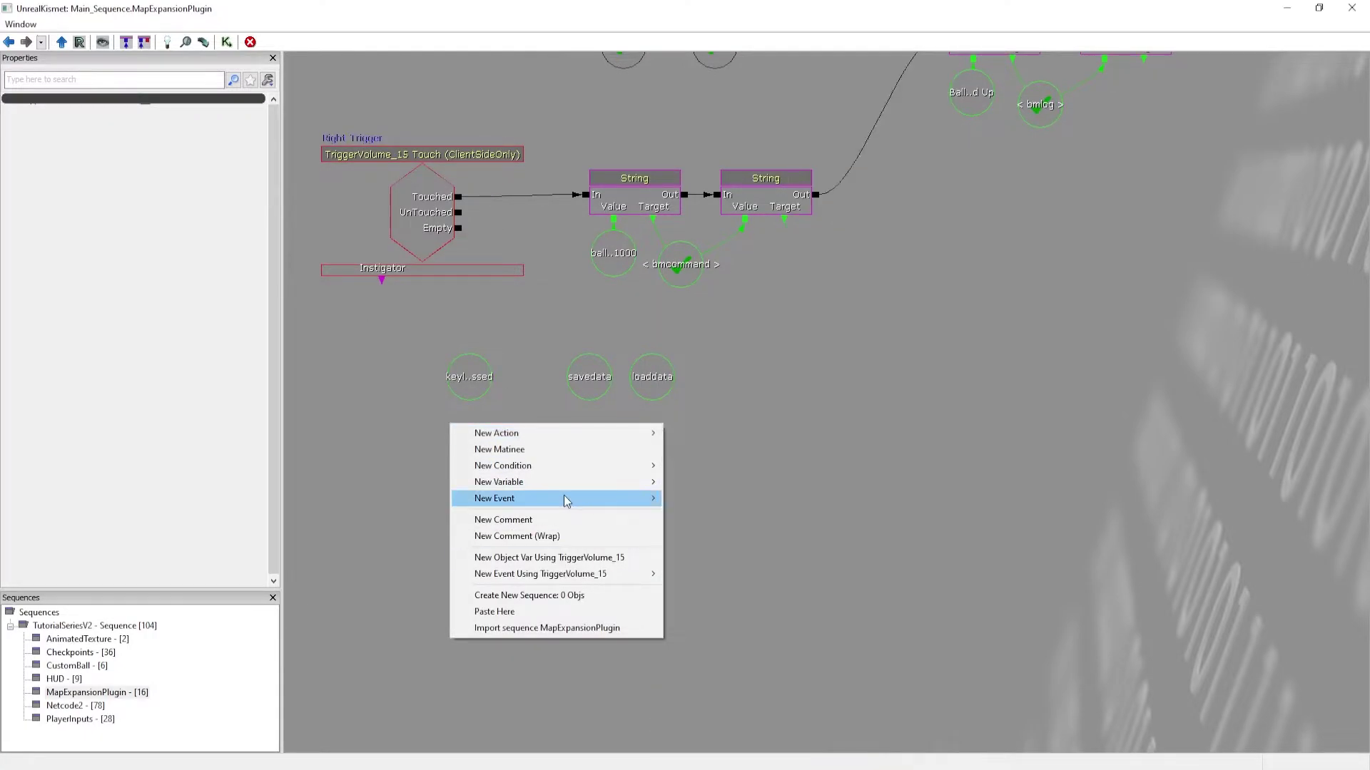
mouse_move(631, 498)
click(720, 432)
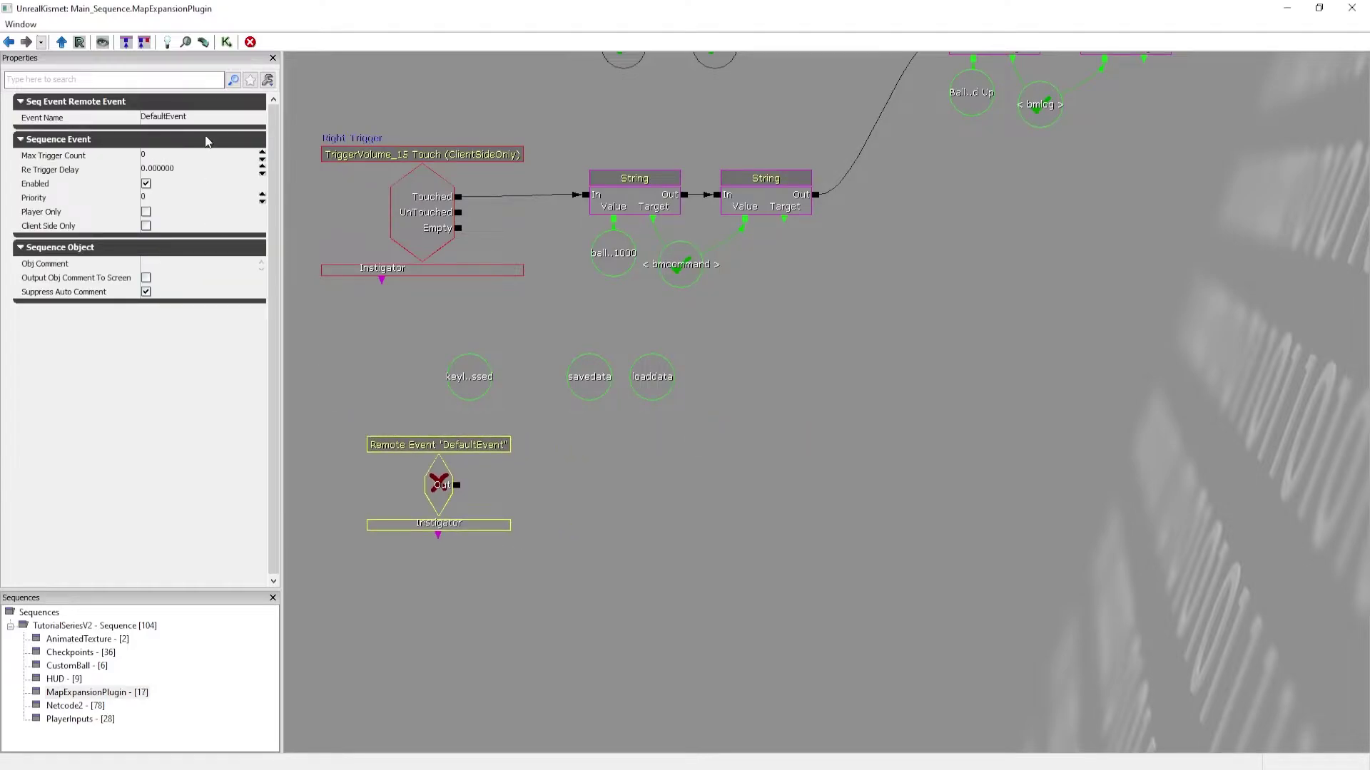
Name the new remote event KeyPressed, matching the event name in the keylisten string, and move it farther below the variables.
click(468, 376)
click(223, 119)
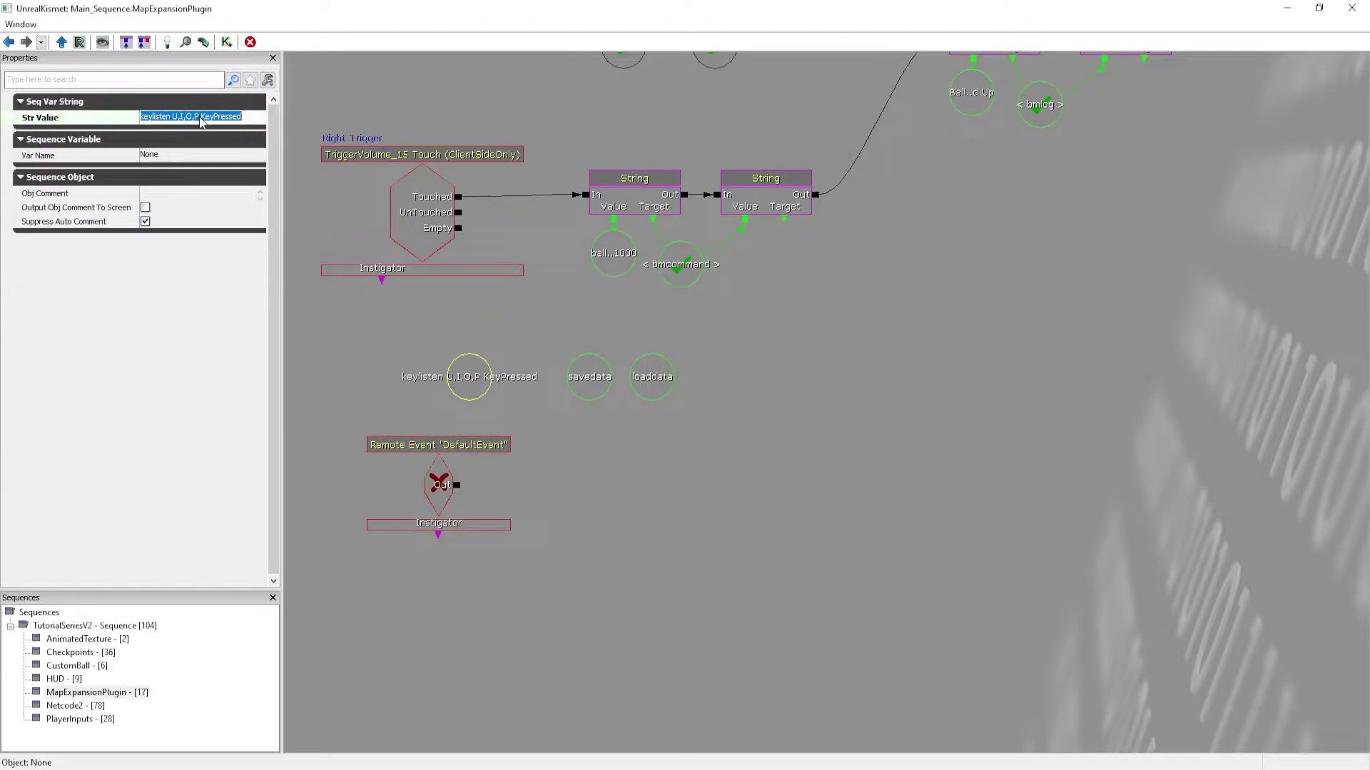
drag(200, 117, 278, 123)
click(425, 444)
click(176, 102)
click(180, 102)
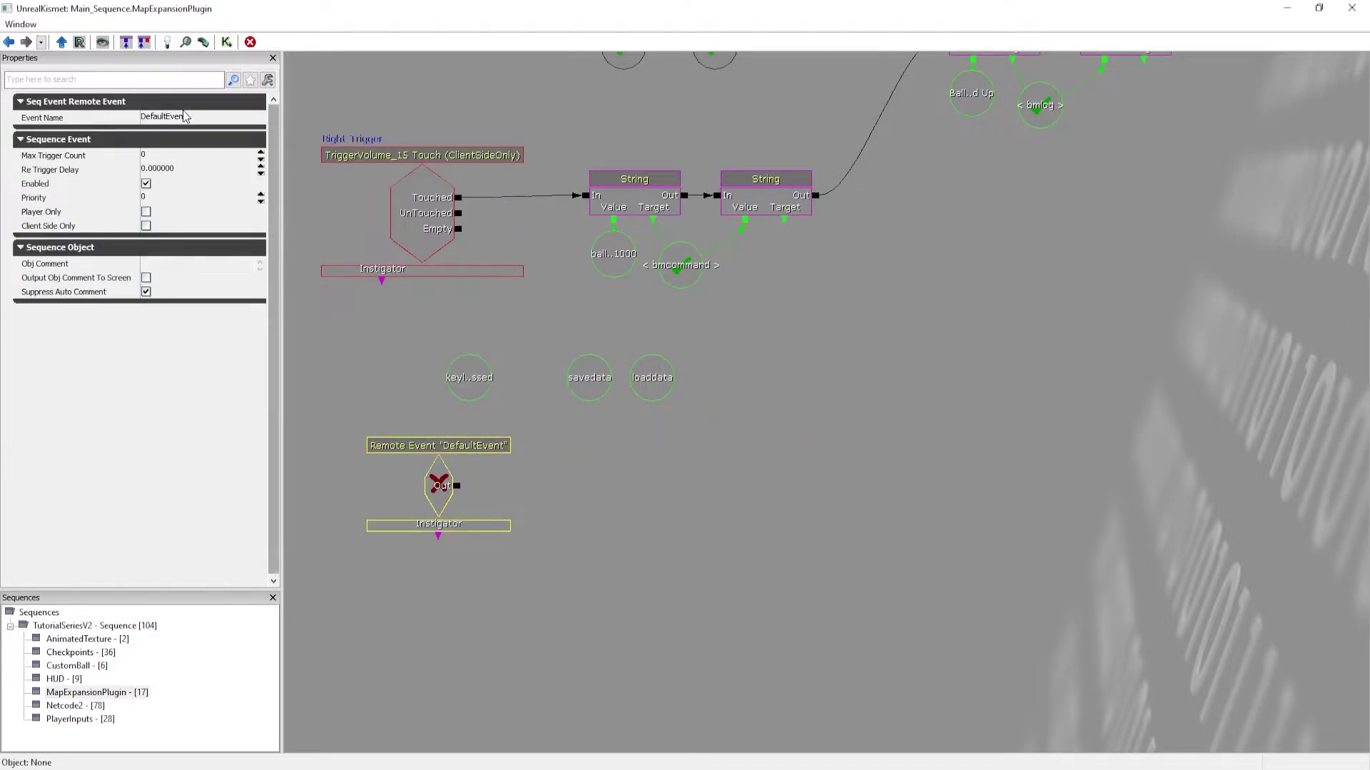
click(185, 116)
text(KeyPressed)
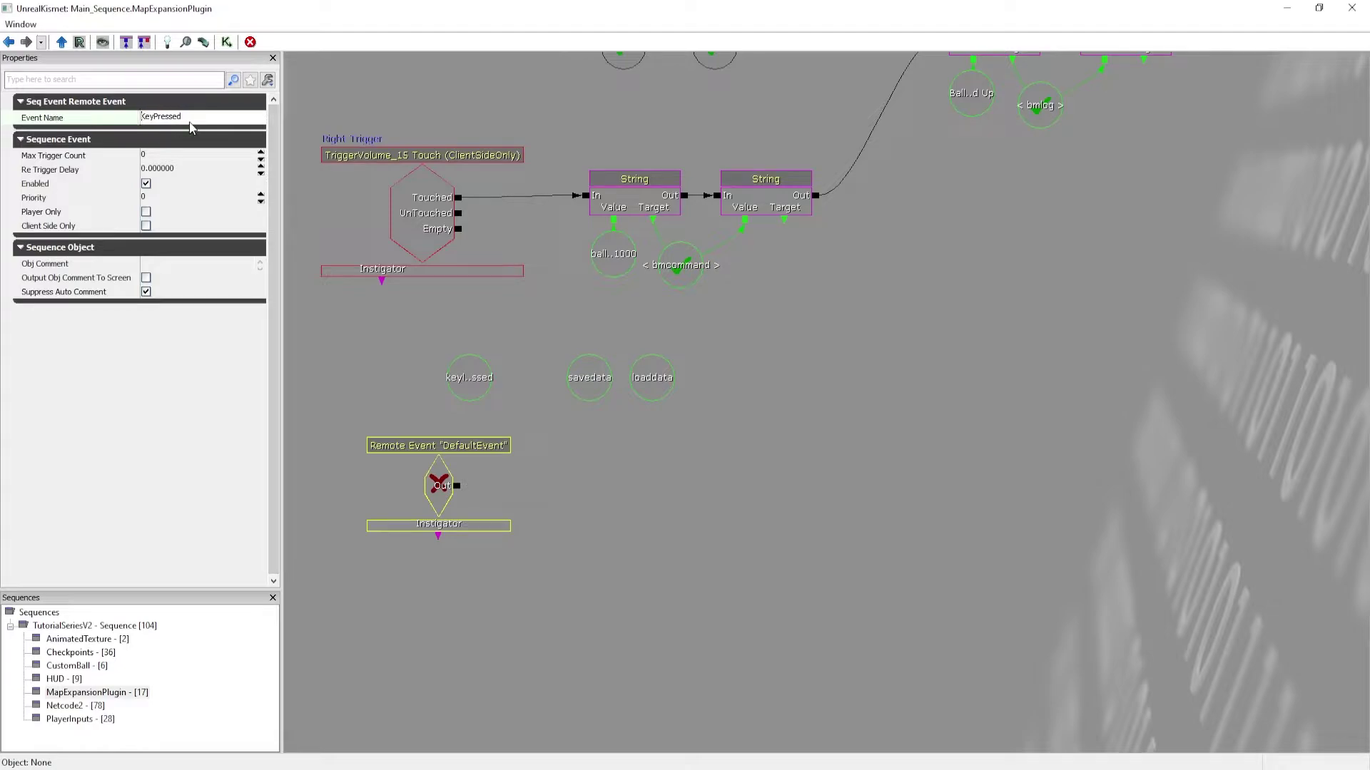
key(Return)
ctrl+drag(445, 463, 377, 512)
click(431, 509)
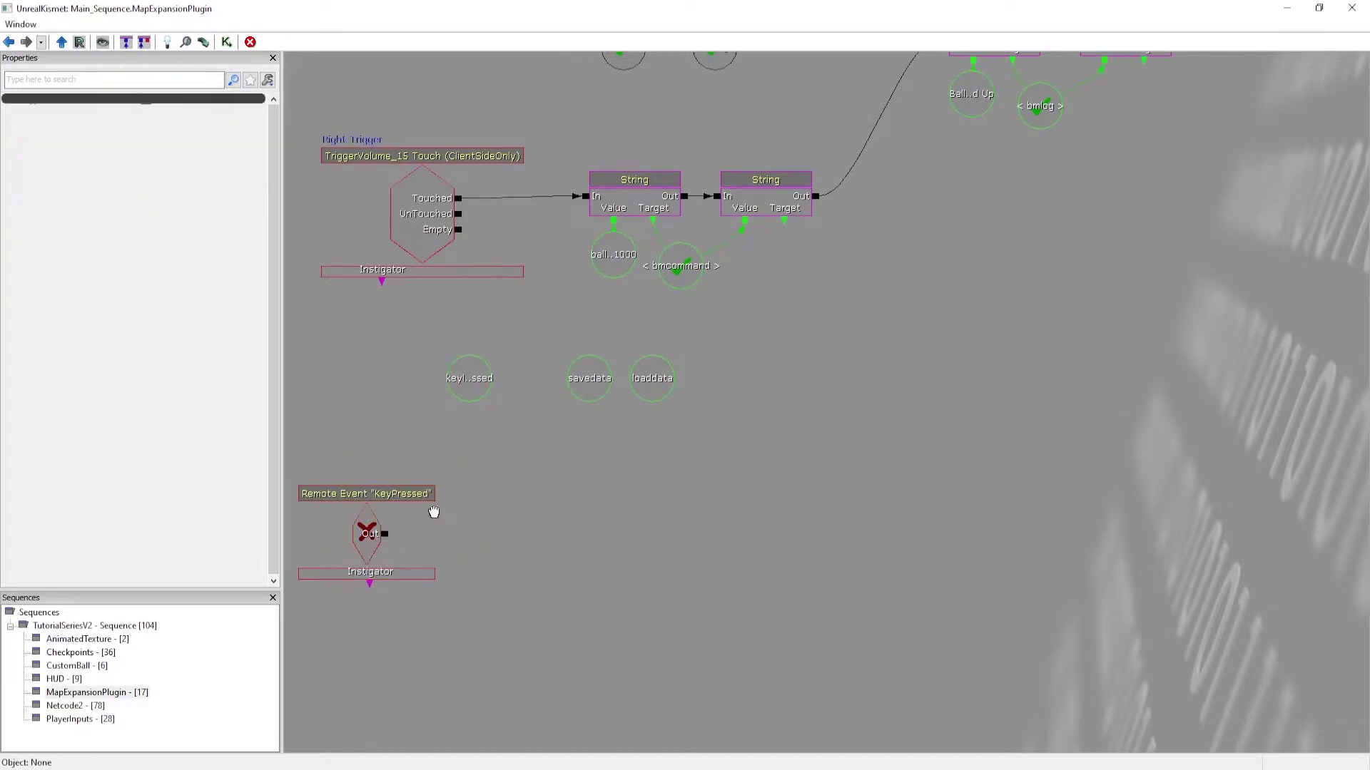
Move the keylisten string variable up to just below the Right Trigger touch event.
right_click(435, 488)
click(475, 396)
drag(465, 405, 647, 482)
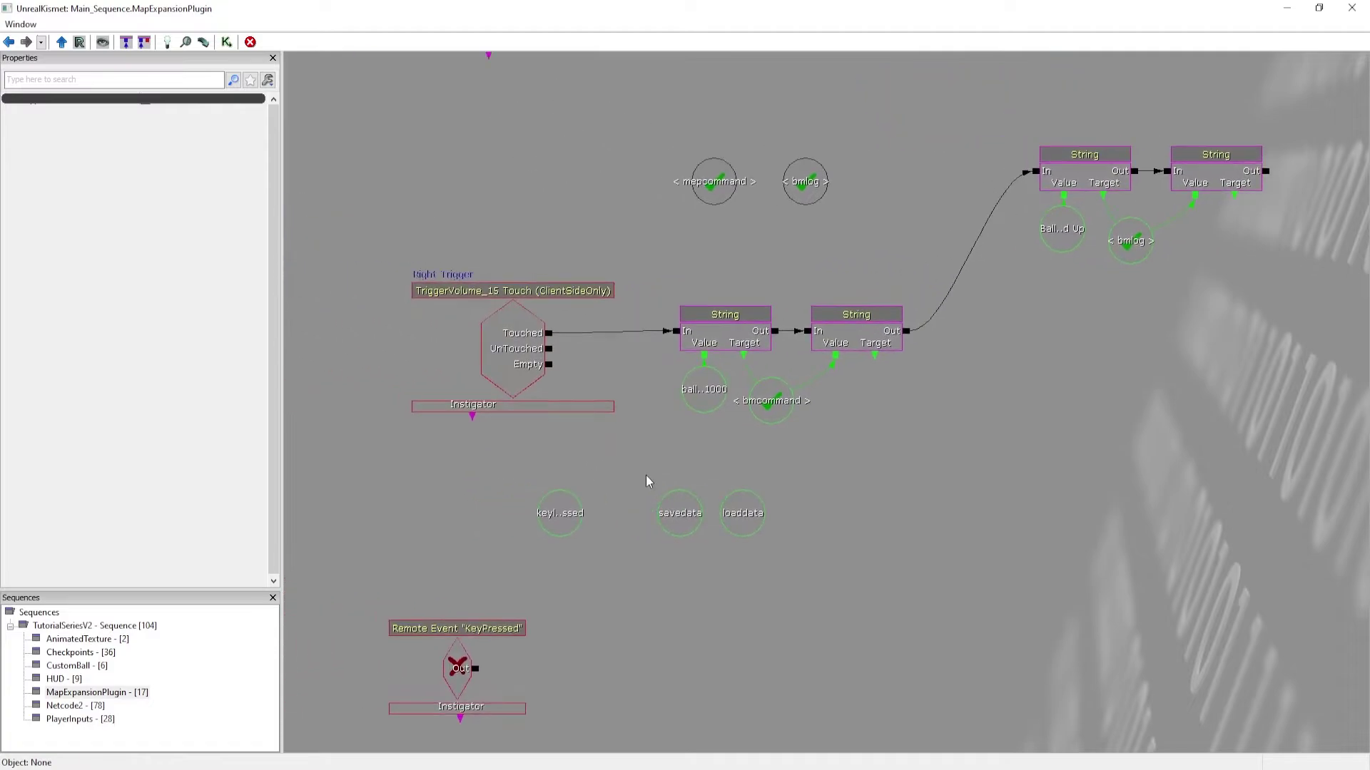
click(555, 517)
drag(599, 527, 773, 736)
ctrl+drag(737, 706, 550, 337)
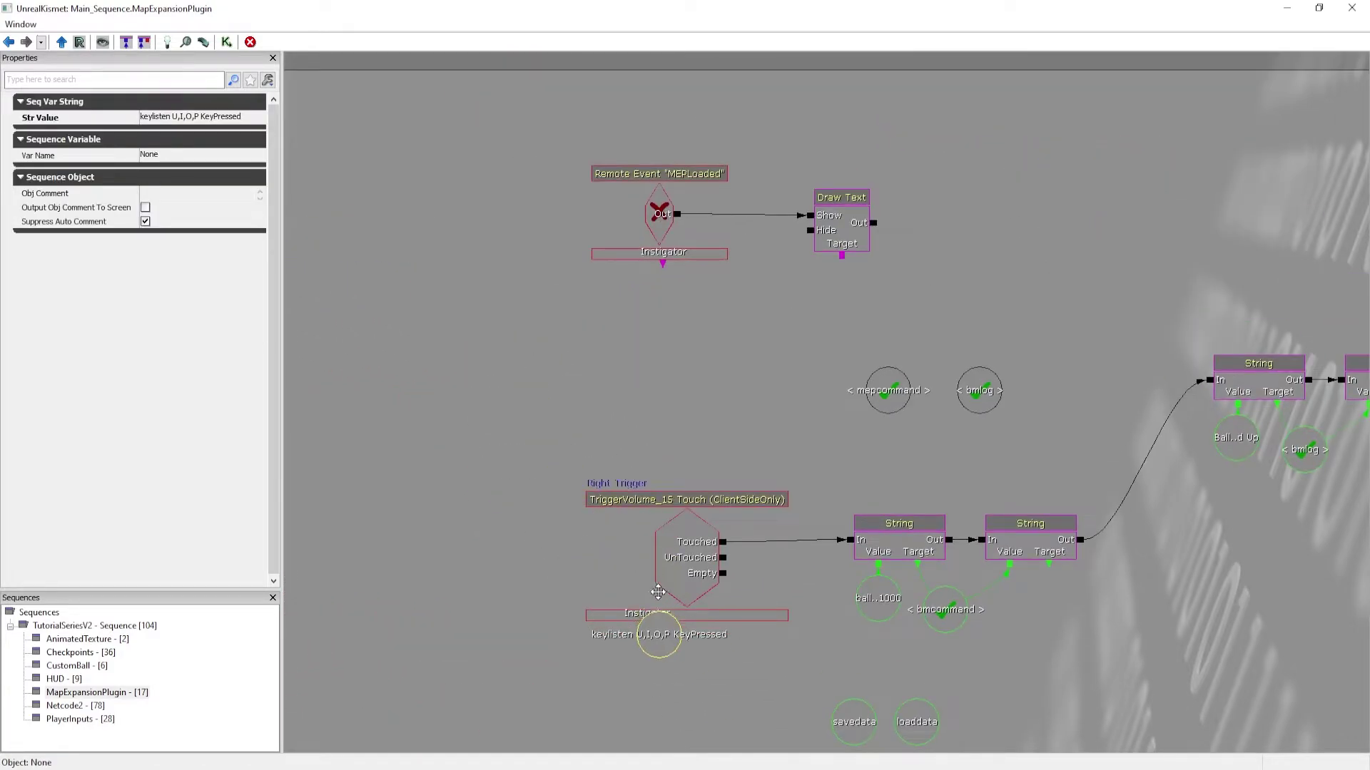
ctrl+drag(658, 592, 675, 615)
drag(675, 615, 452, 453)
Select TriggerVolume_14 beside the large box in the level and add its Touch event below the KeyPressed remote event.
click(1286, 8)
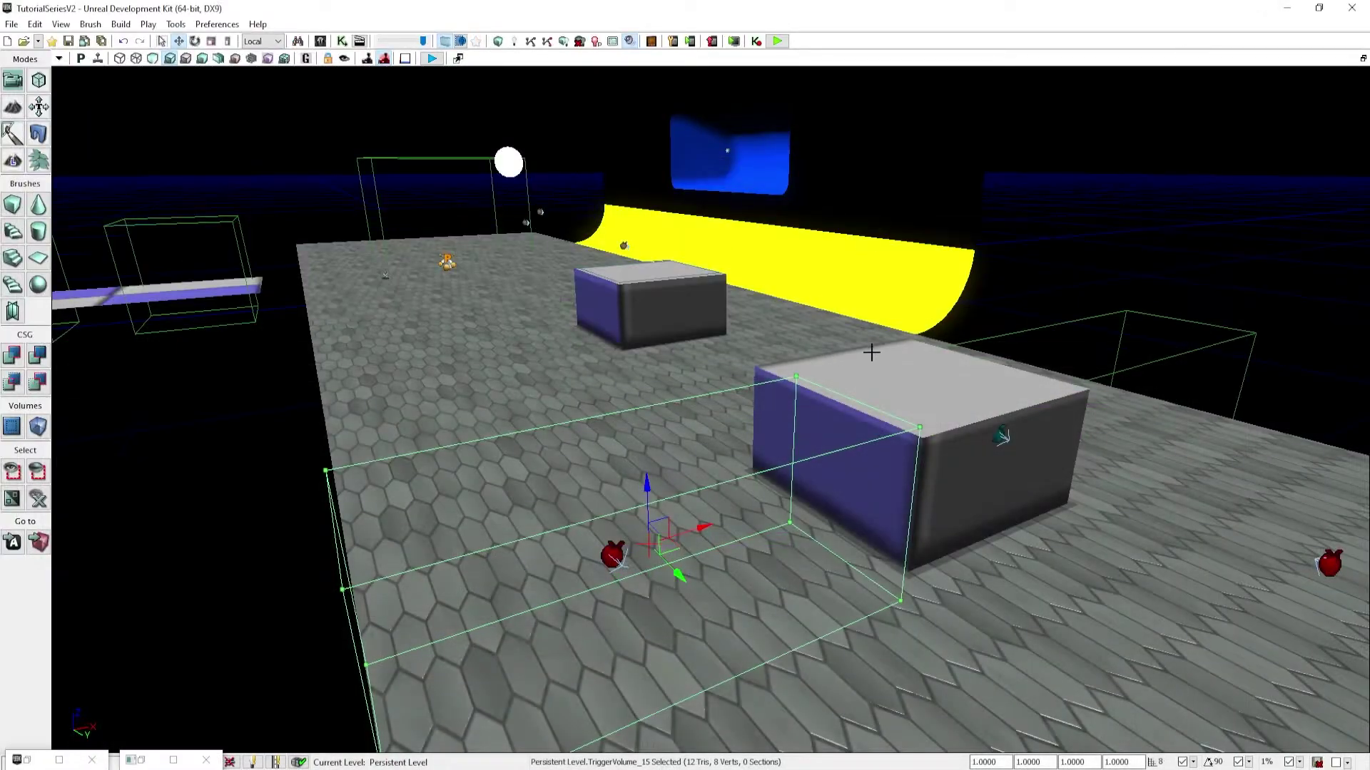
click(1189, 322)
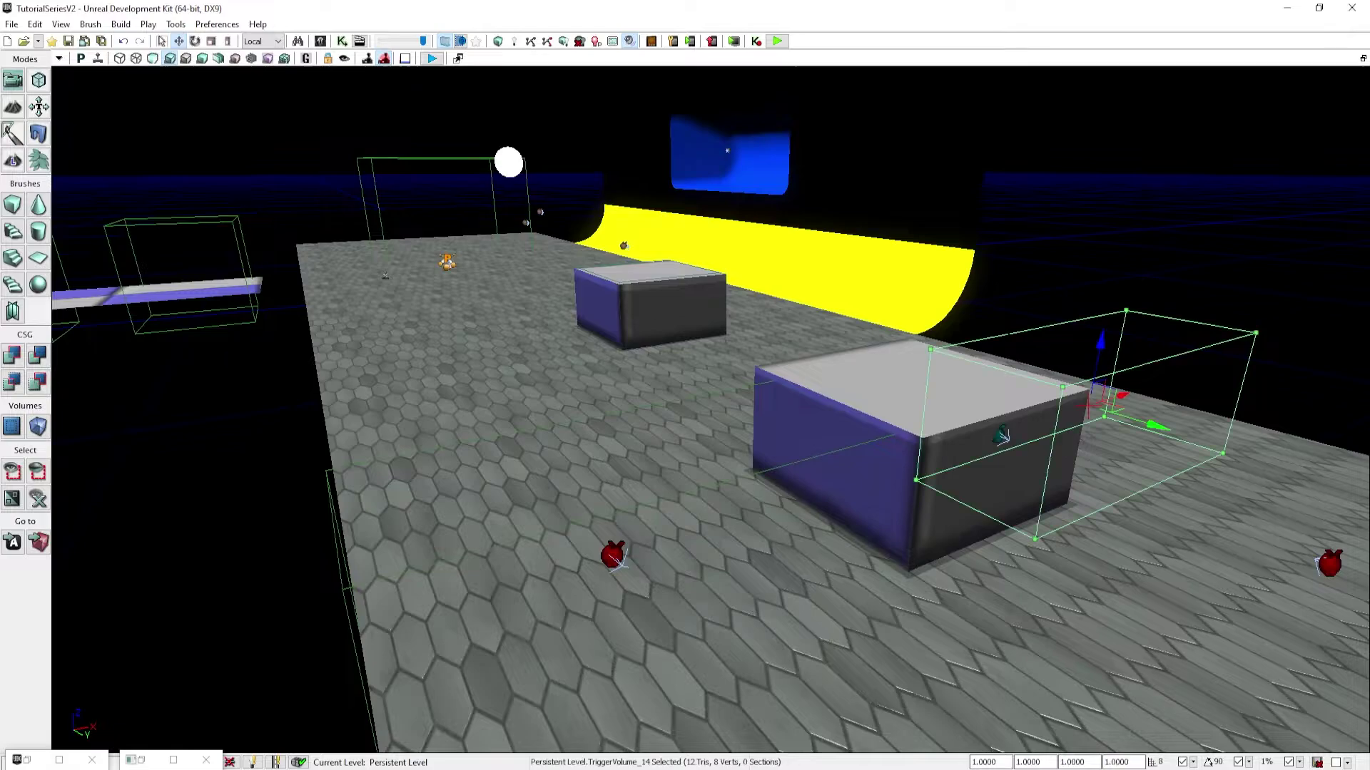
click(145, 762)
drag(379, 554, 379, 339)
right_click(379, 339)
mouse_move(504, 489)
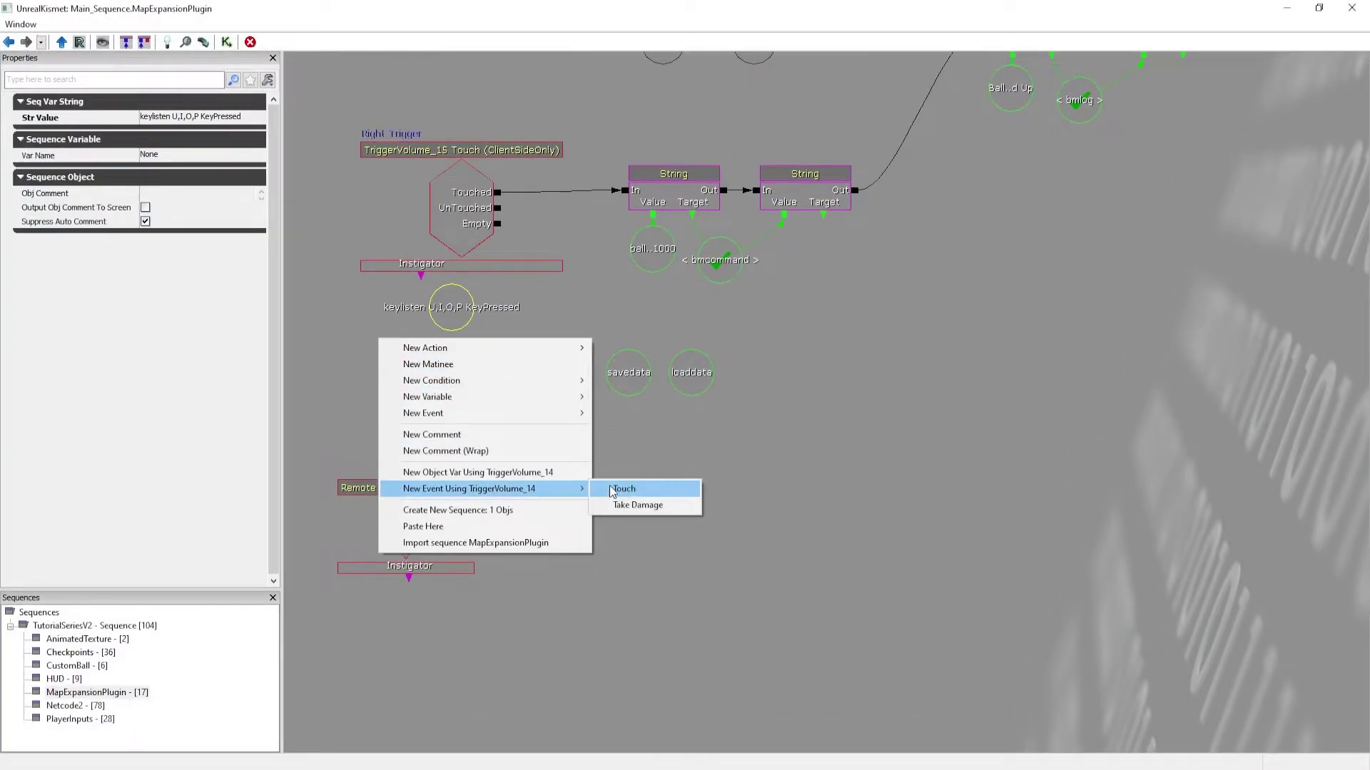
click(610, 491)
drag(535, 498, 618, 304)
ctrl+drag(532, 247, 493, 508)
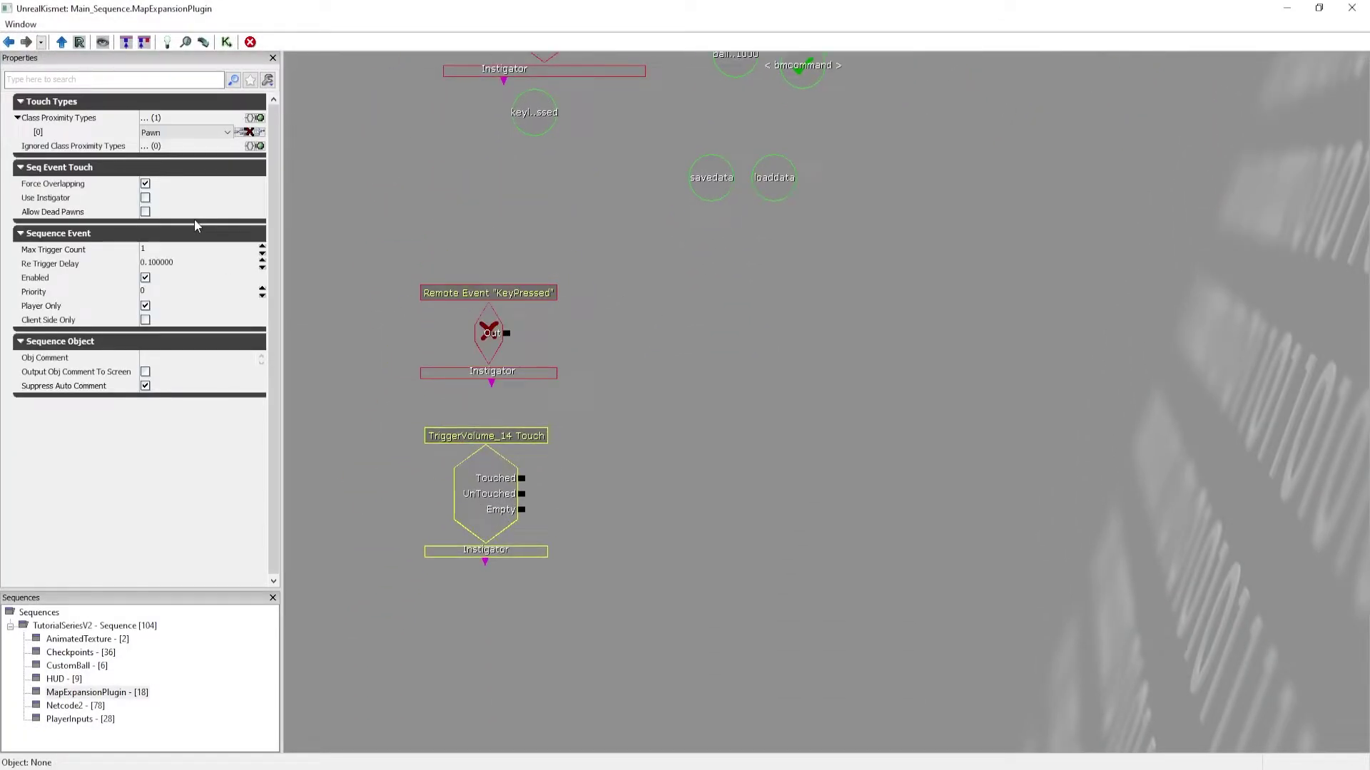
Set the TriggerVolume_14 touch event's proximity class to Vehicle_TA, with Max Trigger Count 0 and Re Trigger Delay 0.
click(187, 133)
key(v)
key(v)
key(Return)
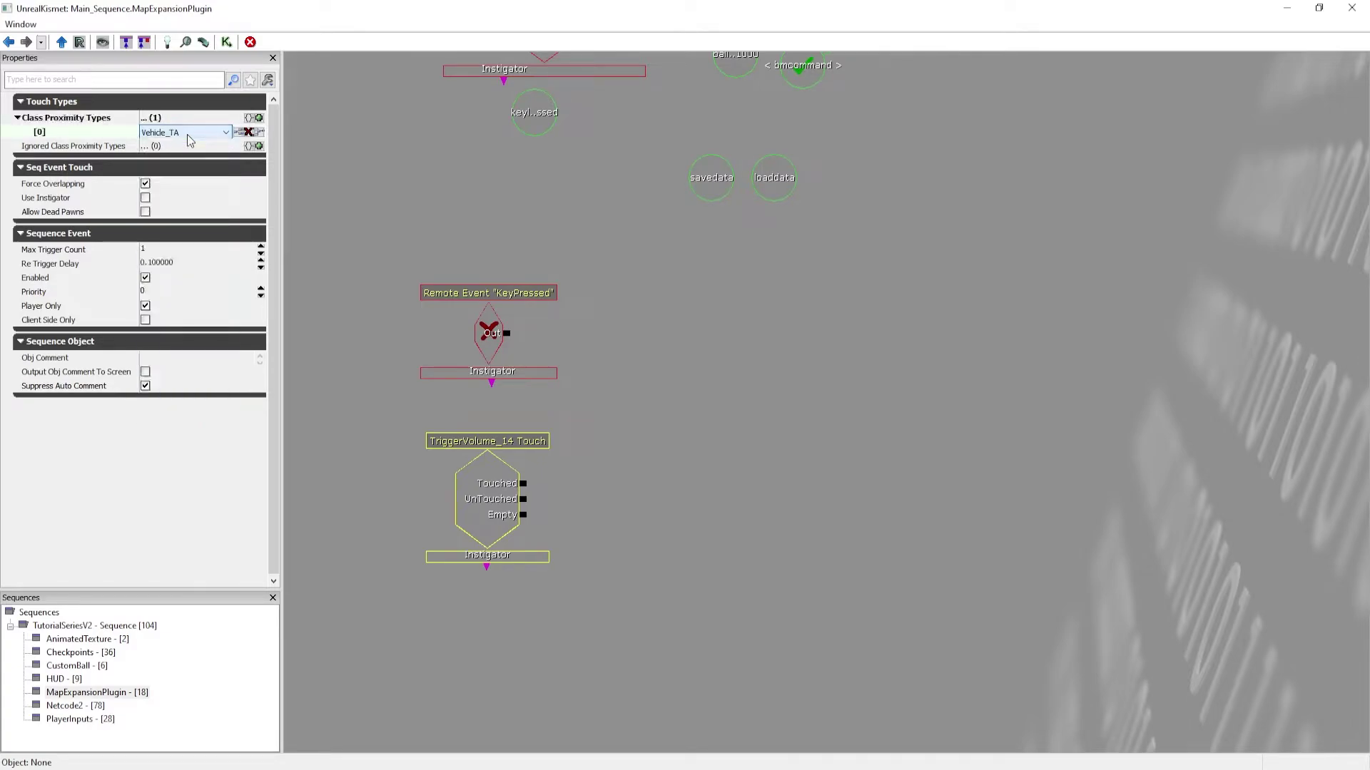
click(176, 250)
key(Tab)
text(0)
key(Tab)
key(Tab)
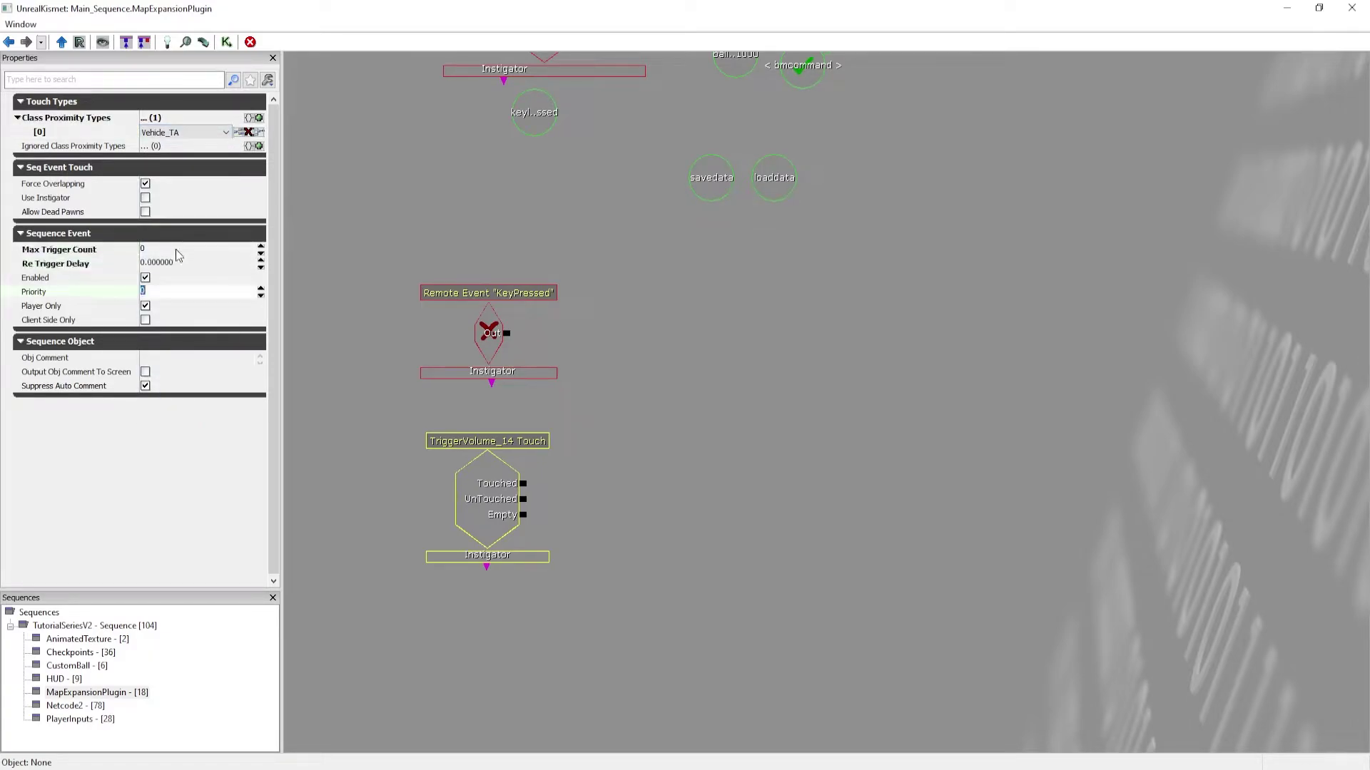
Turn off Player Only and turn on Client Side Only for the TriggerVolume_14 touch event, and move it slightly aside.
key(Tab)
key(space)
key(Tab)
key(space)
ctrl+drag(488, 485, 385, 498)
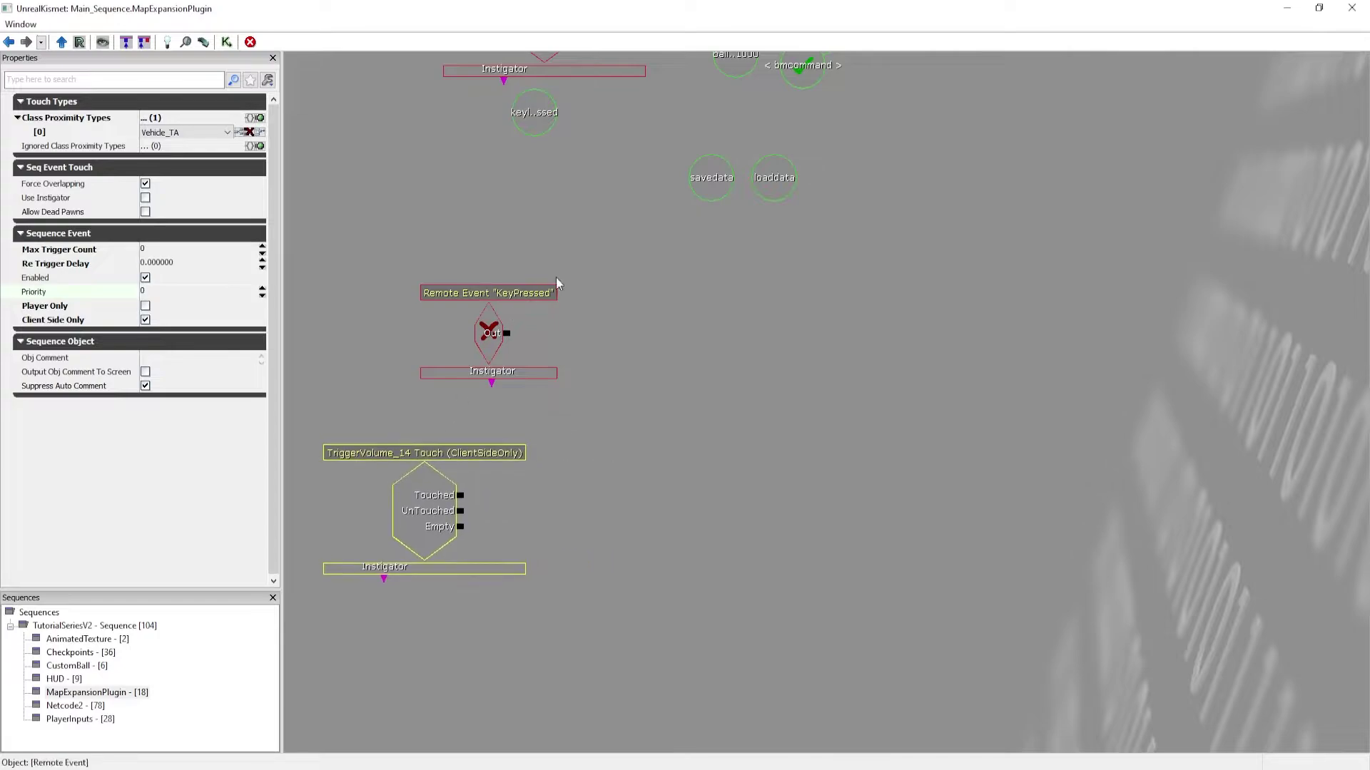
Copy the Right Trigger's two bmcommand String actions with their variables beside the TriggerVolume_14 event and connect Touched to the first In.
drag(642, 206, 609, 393)
ctrl+alt+drag(909, 262, 910, 262)
key(ctrl+c)
drag(855, 415, 674, 547)
key(ctrl+v)
click(869, 572)
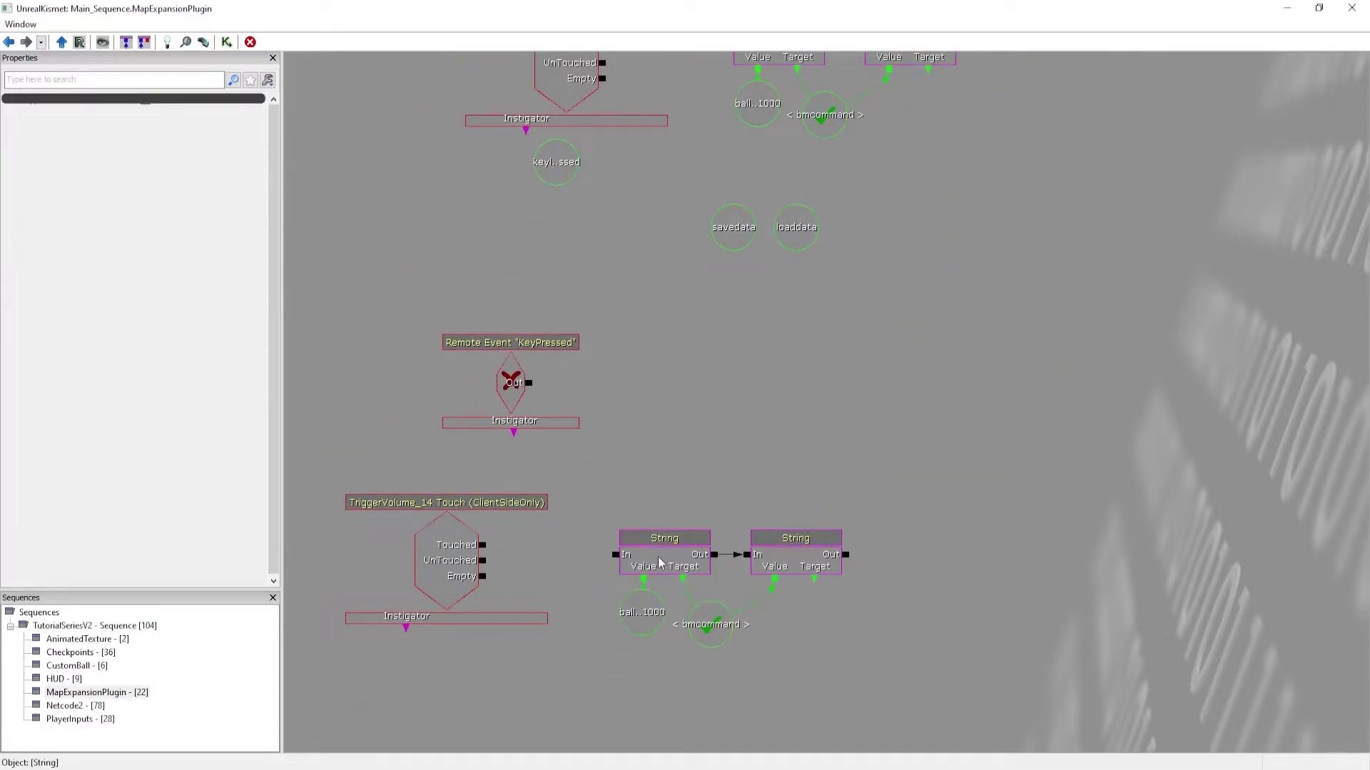
click(641, 608)
Point the copied named variable to mepcommand and replace the copied ball string with the keylisten variable as the first action's Value.
click(714, 609)
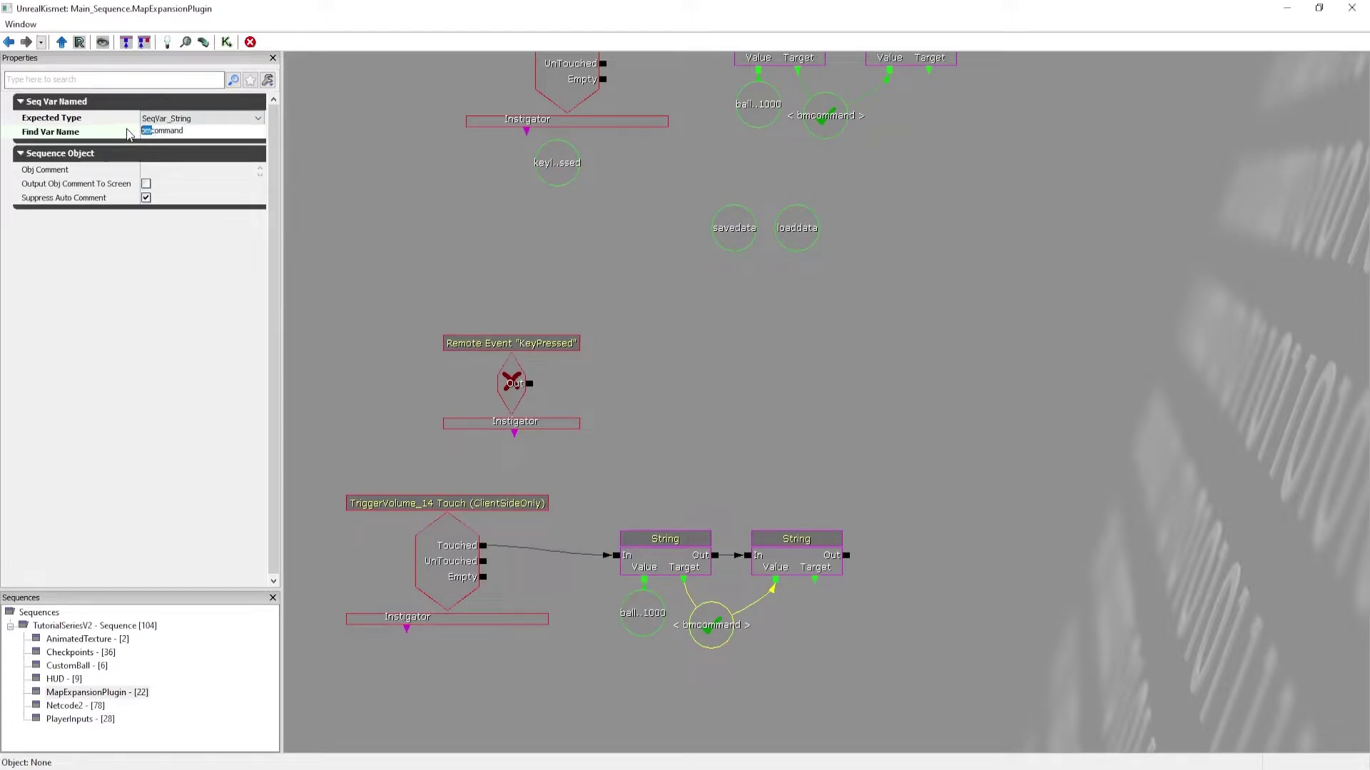
text(map)
click(548, 166)
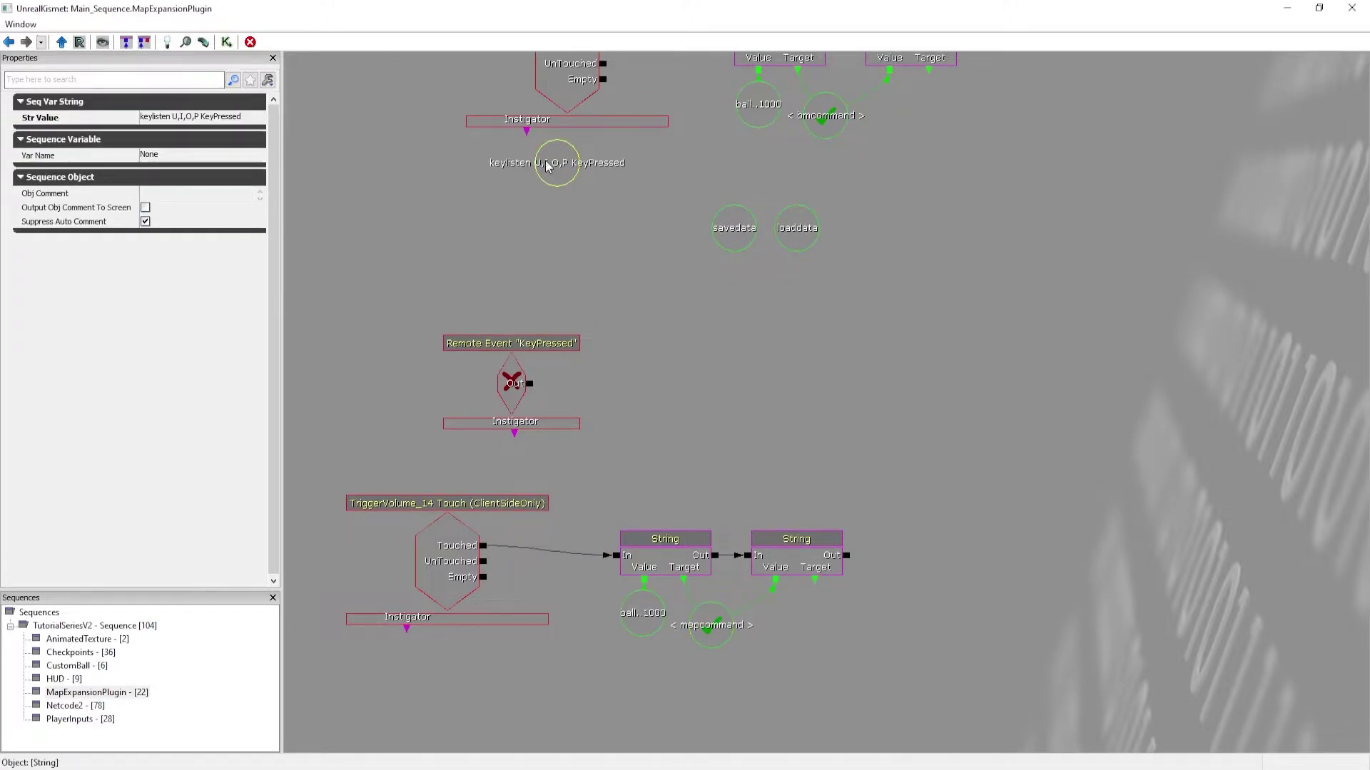
click(639, 612)
key(Delete)
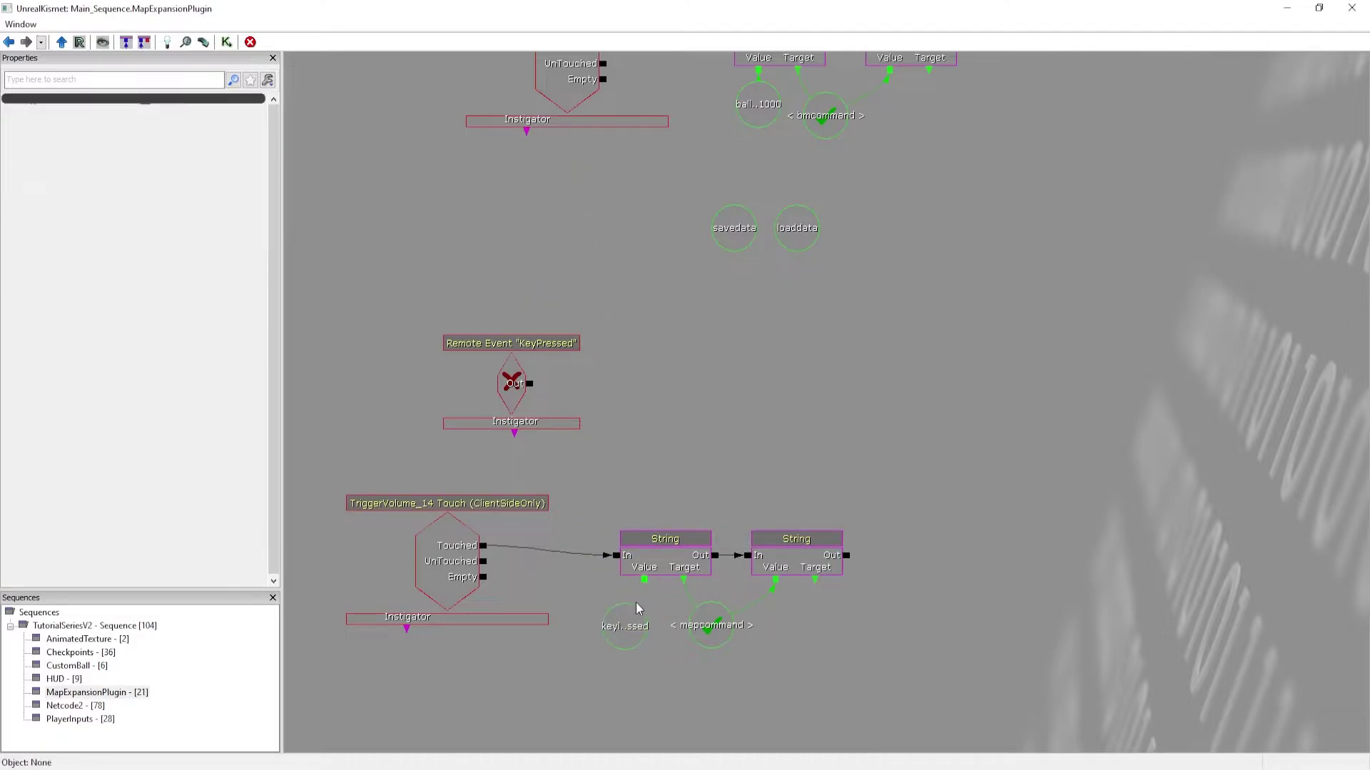
click(640, 633)
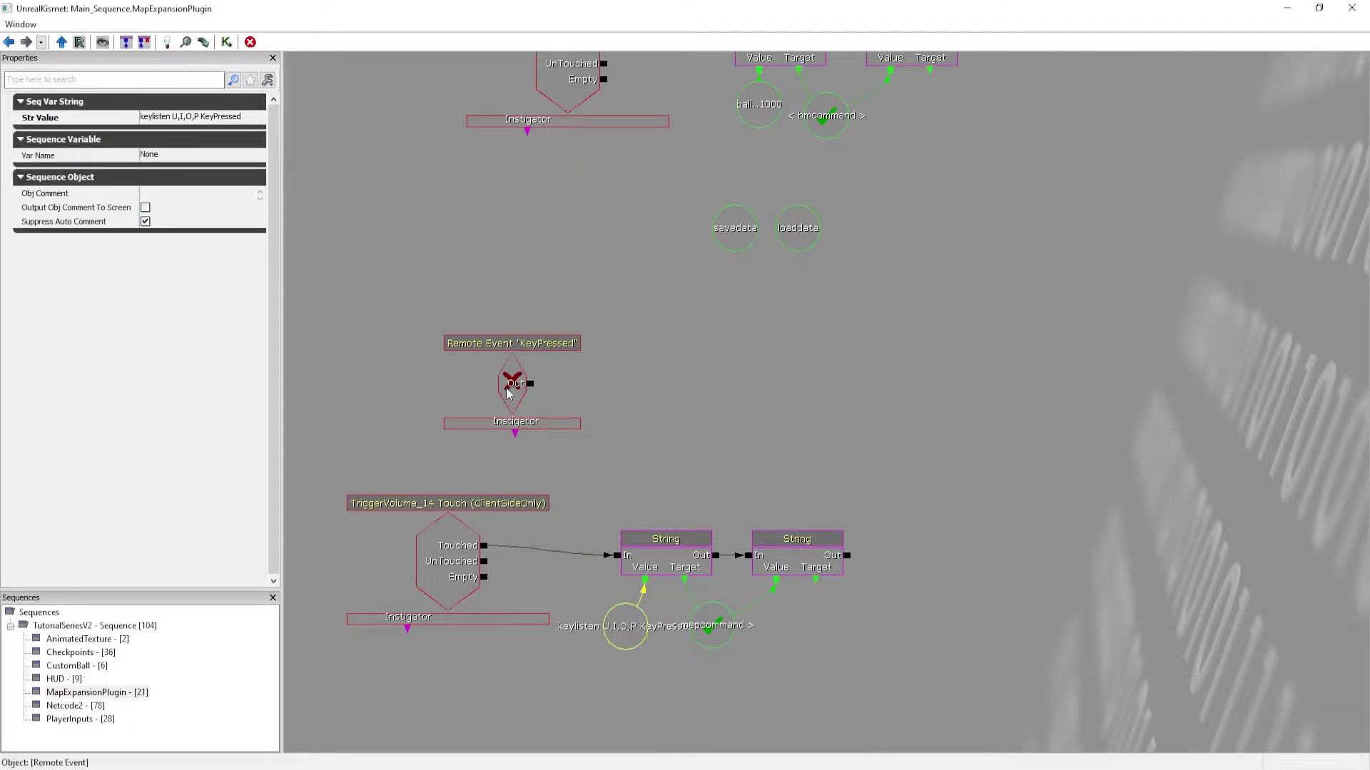
Move the KeyPressed remote event below the TriggerVolume_14 touch event and line that touch event up with its String actions.
drag(506, 387, 508, 186)
ctrl+drag(508, 186, 429, 607)
click(436, 383)
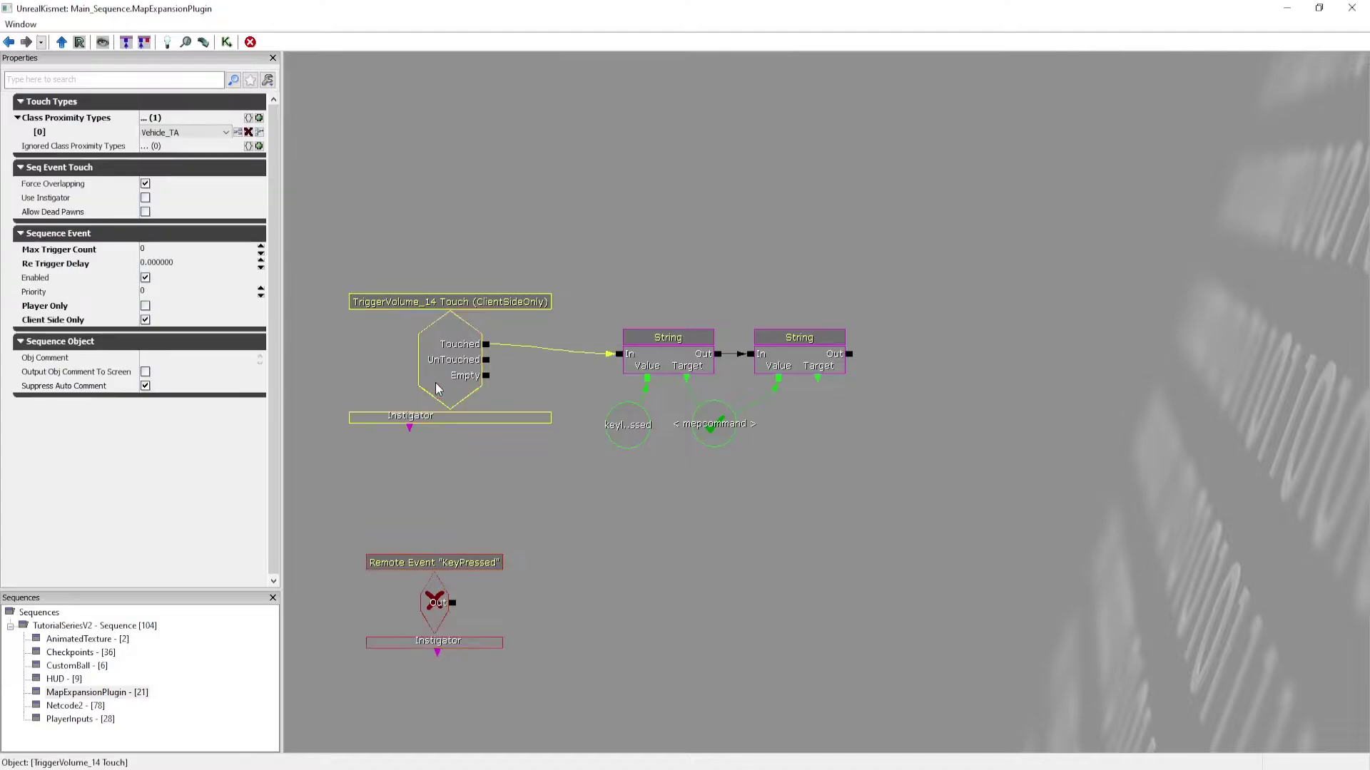
mouse_move(450, 369)
ctrl+mouse_down()
mouse_move(450, 387)
mouse_move(458, 349)
ctrl+mouse_up()
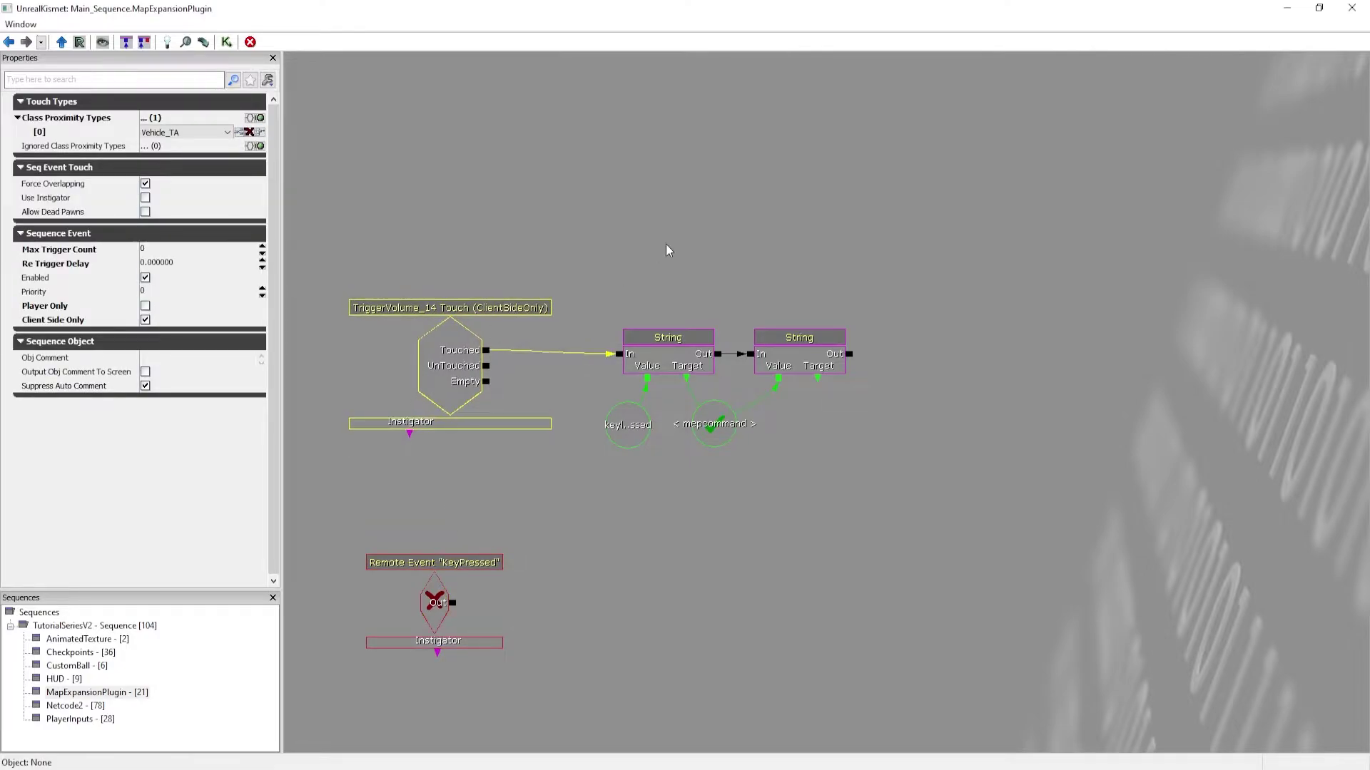